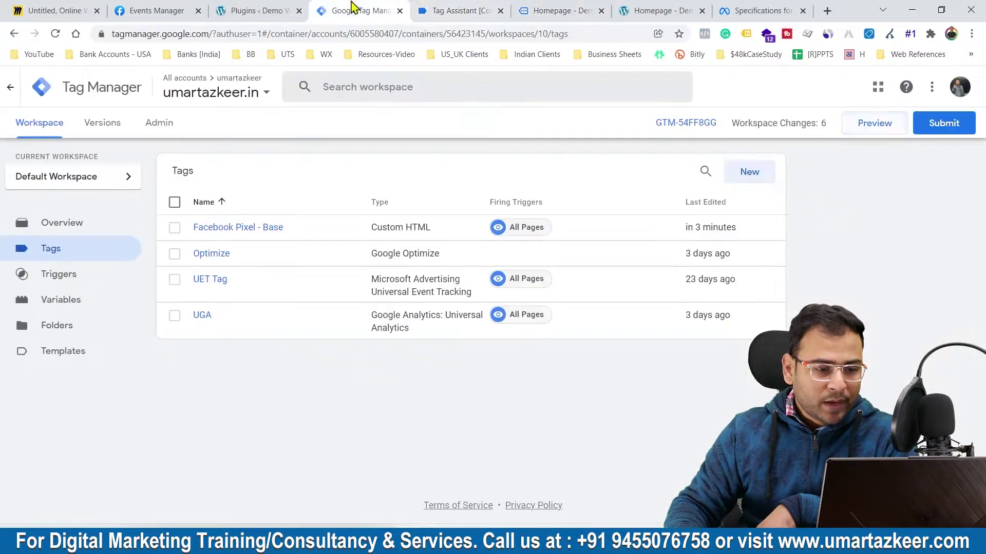
- Submit the workspace changes and publish them live as a version named "FB Base Pxl"
left_click(943, 123)
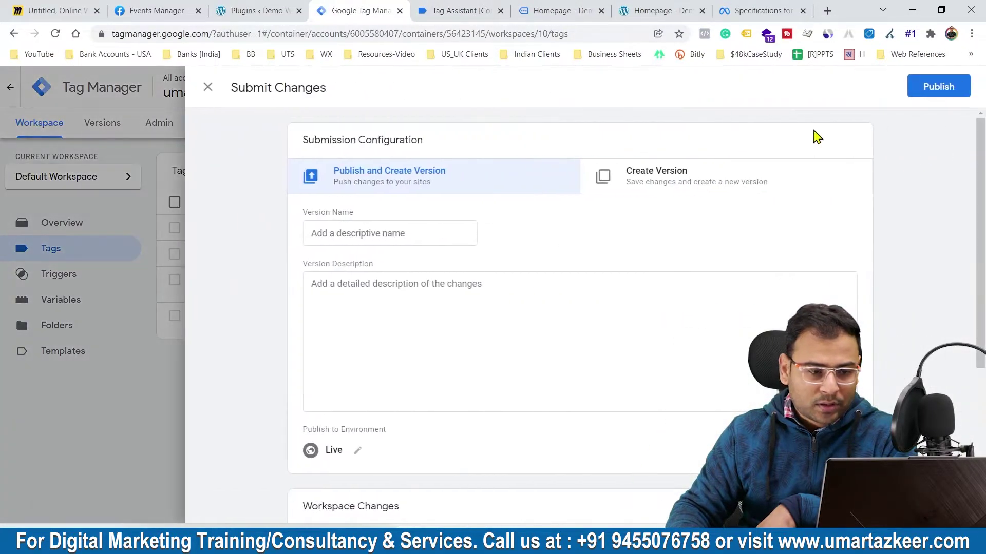
left_click(394, 235)
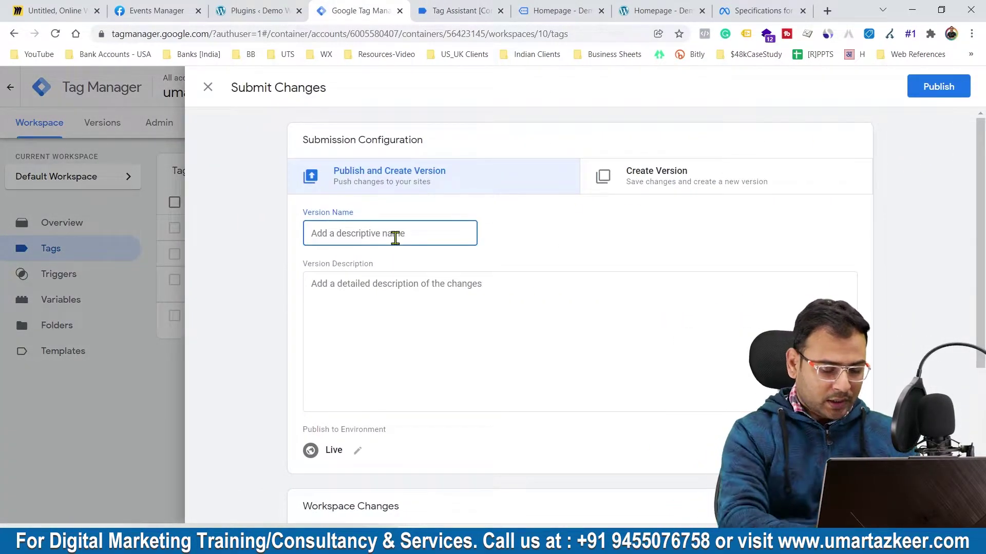
type("FB Base Pxl")
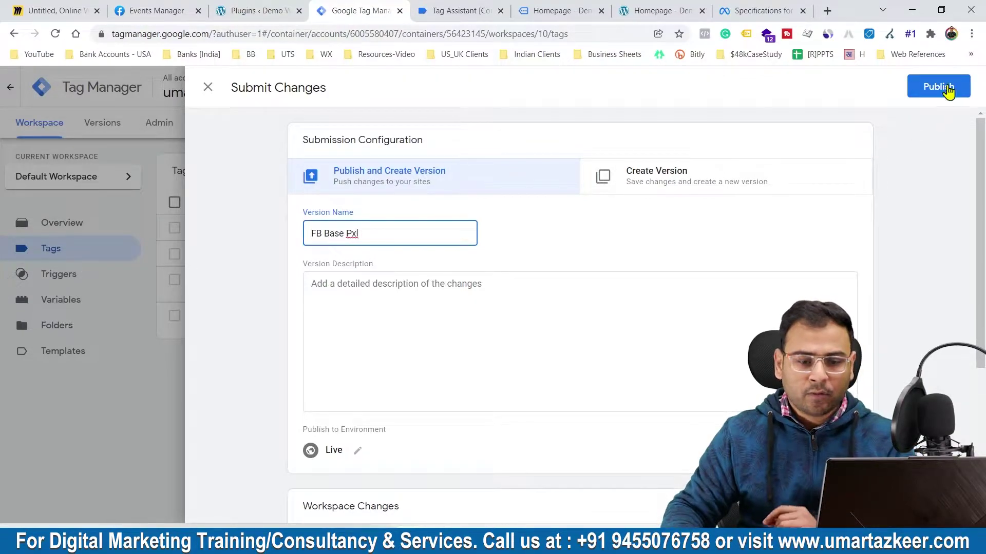
left_click(949, 87)
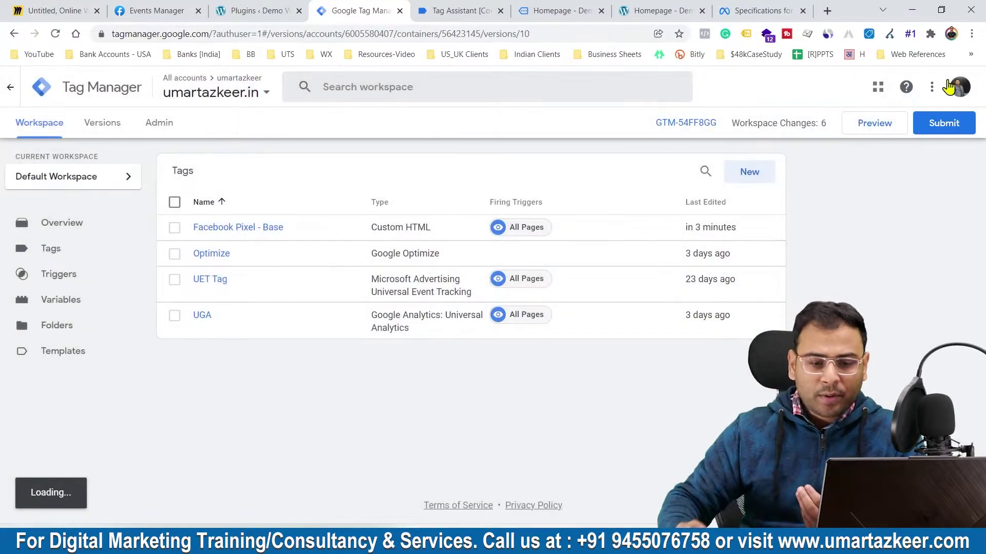
- Close the Tag Assistant debug session and the demo website's debug page
left_click(462, 11)
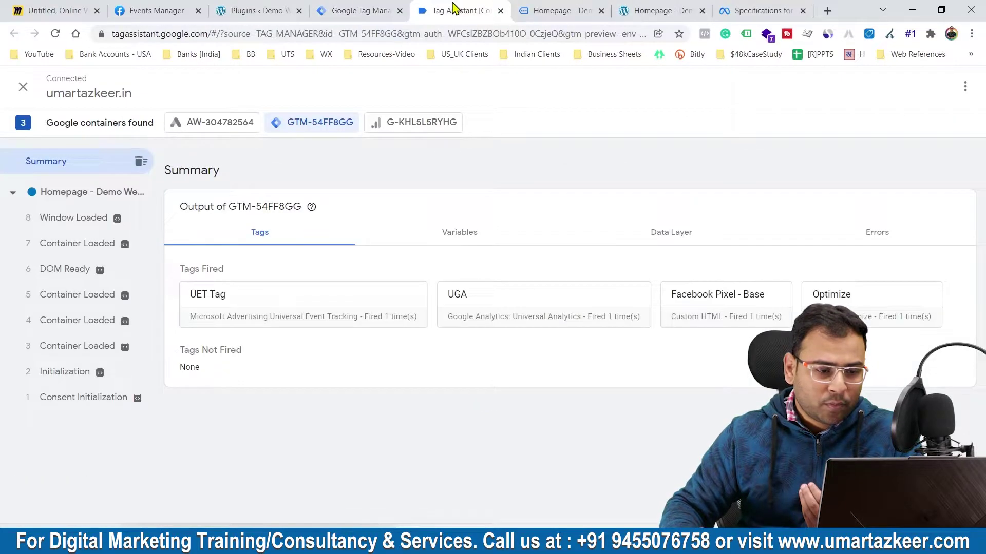
left_click(500, 11)
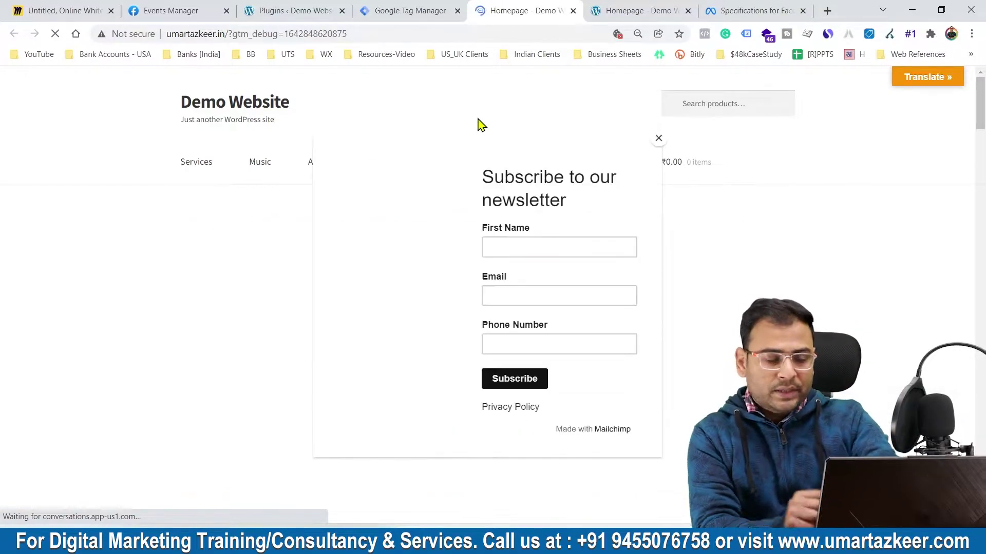
left_click(659, 138)
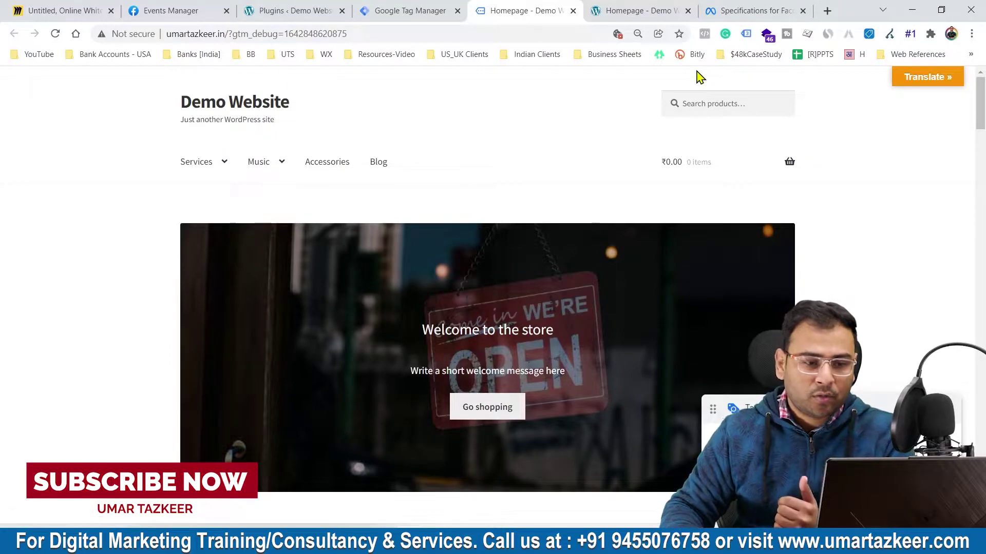
left_click(573, 10)
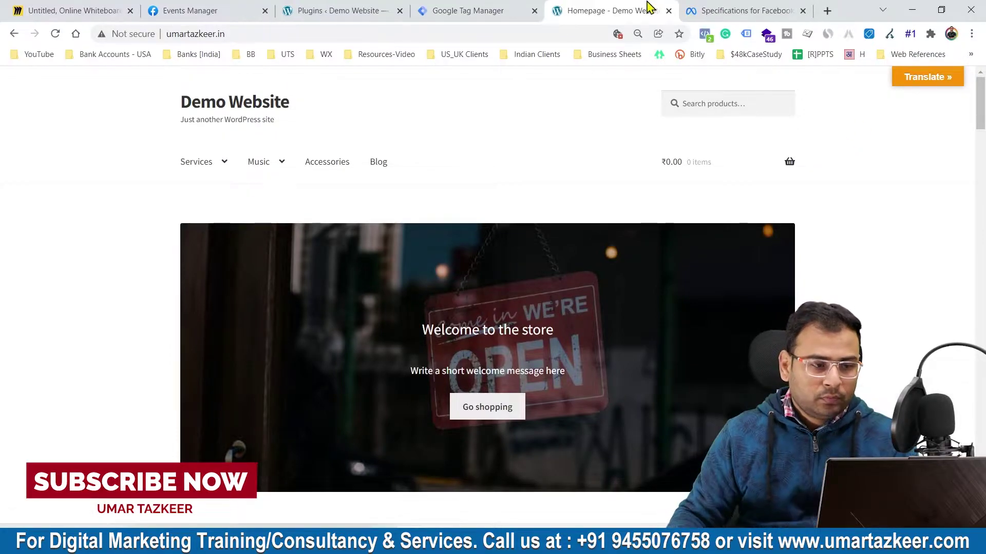
- Reload the demo website's homepage and check its pixel events in Facebook Pixel Helper
left_click(56, 34)
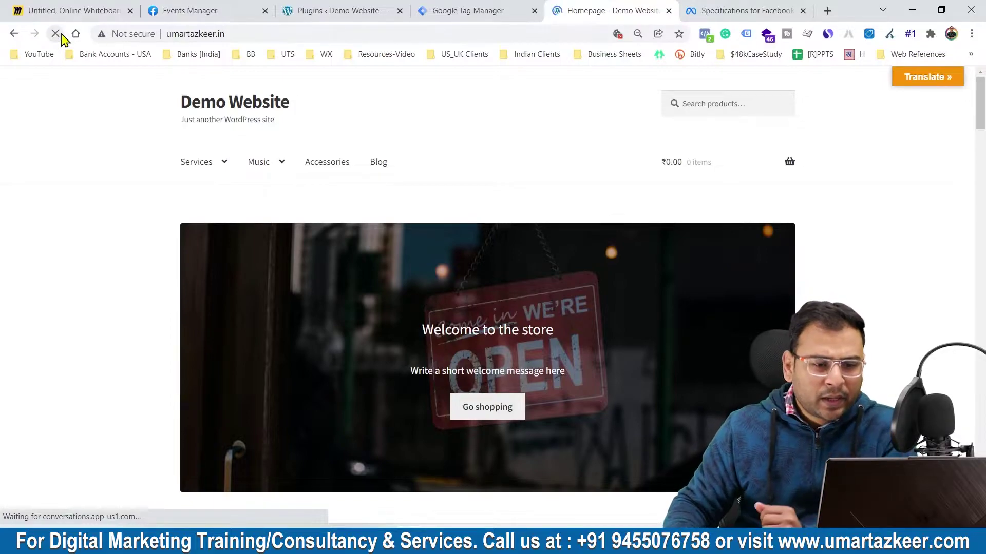
left_click(706, 33)
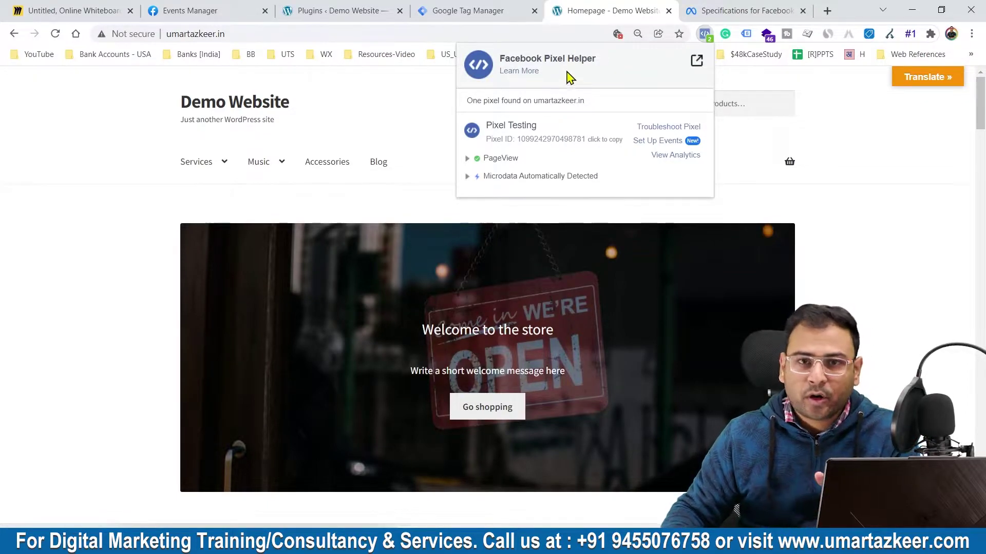
left_click(511, 164)
left_click(529, 159)
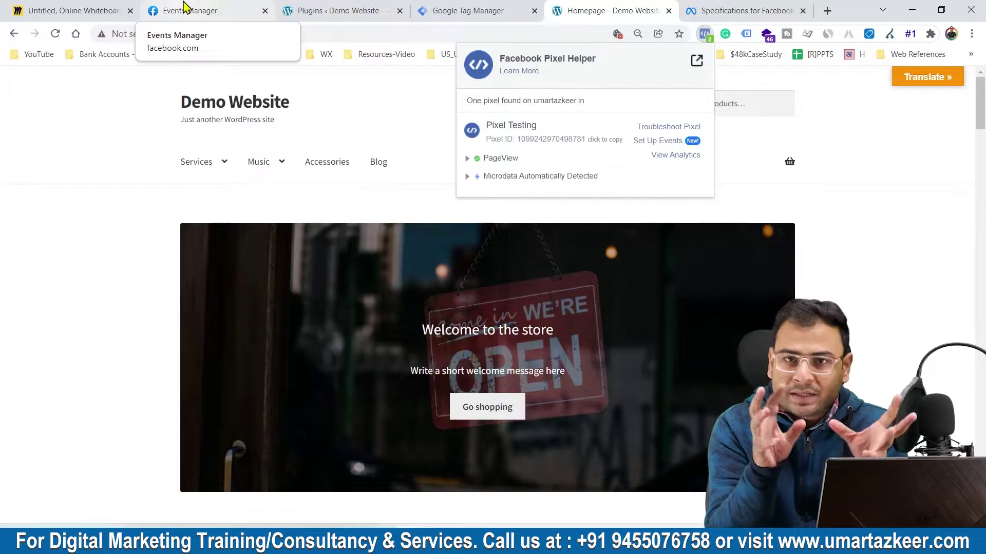
left_click(814, 218)
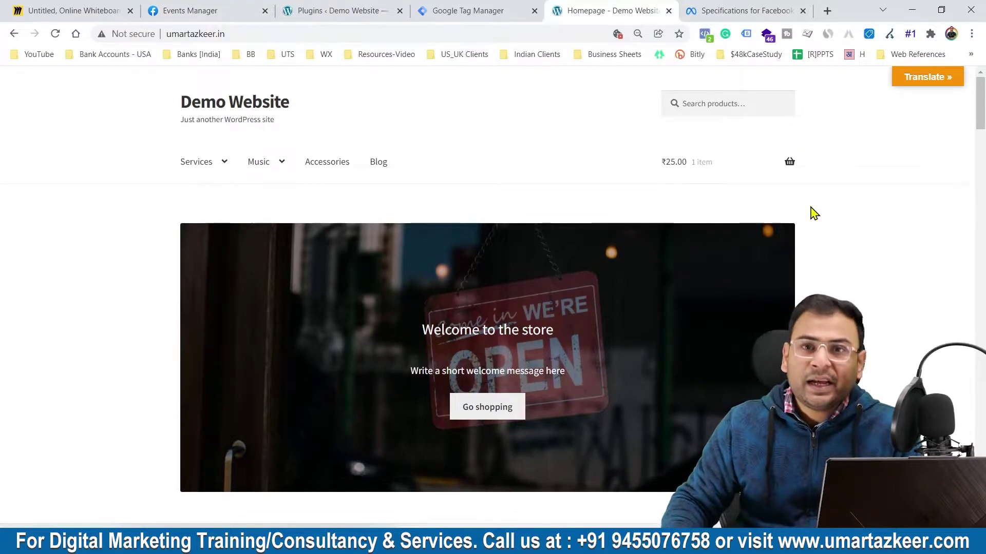
- Open the Belt product page from the homepage and check its events in Facebook Pixel Helper
scroll(814, 213, "down", 10)
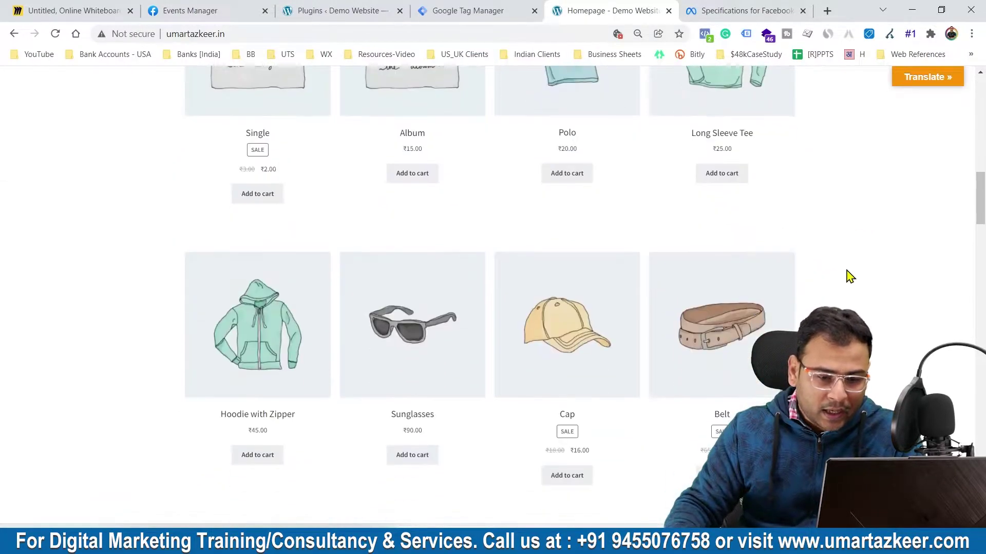
left_click(758, 291)
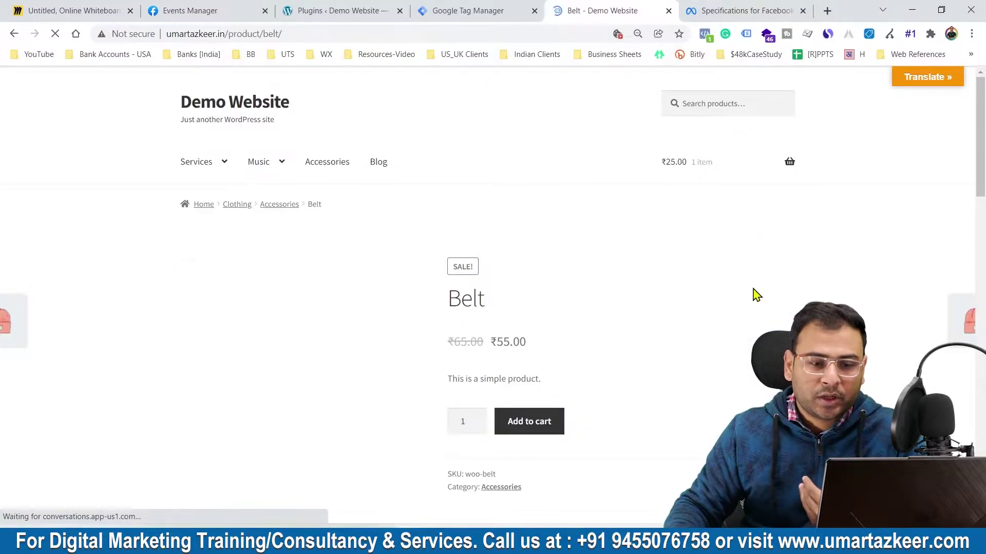
left_click(705, 34)
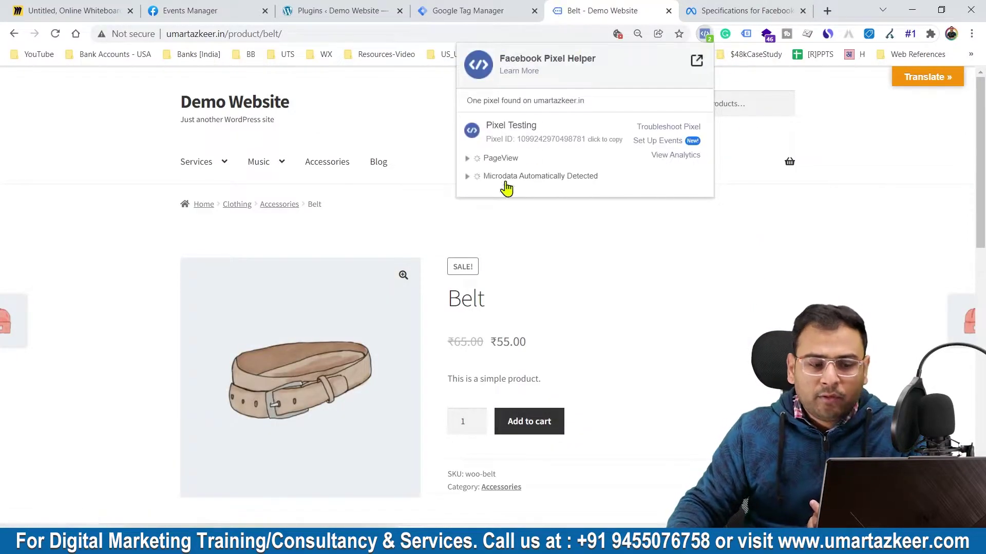
scroll(749, 281, "down", 5)
scroll(656, 326, "up", 5)
- Add one Belt to the cart, view the cart and check its events in Facebook Pixel Helper
left_click(529, 422)
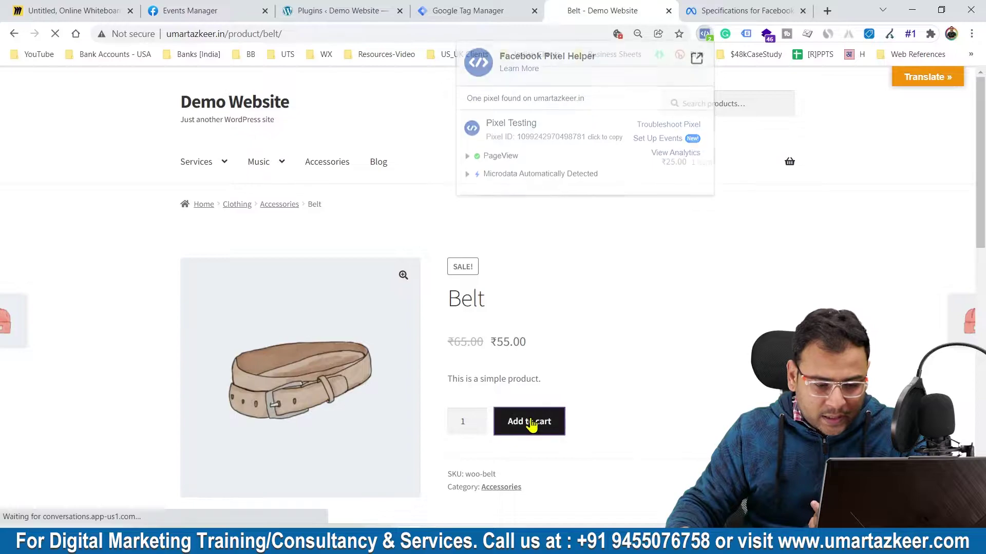
scroll(668, 334, "down", 3)
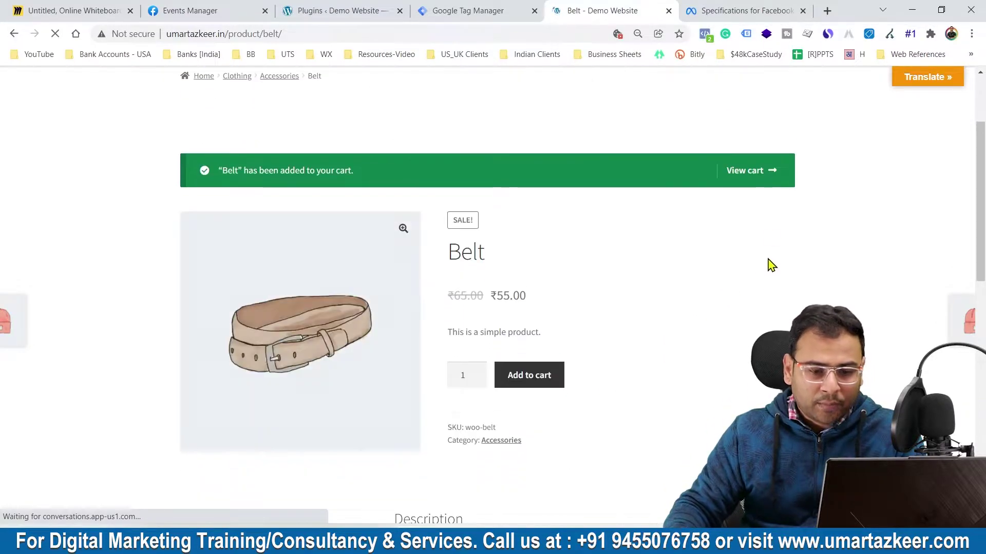
left_click(751, 176)
scroll(719, 128, "down", 8)
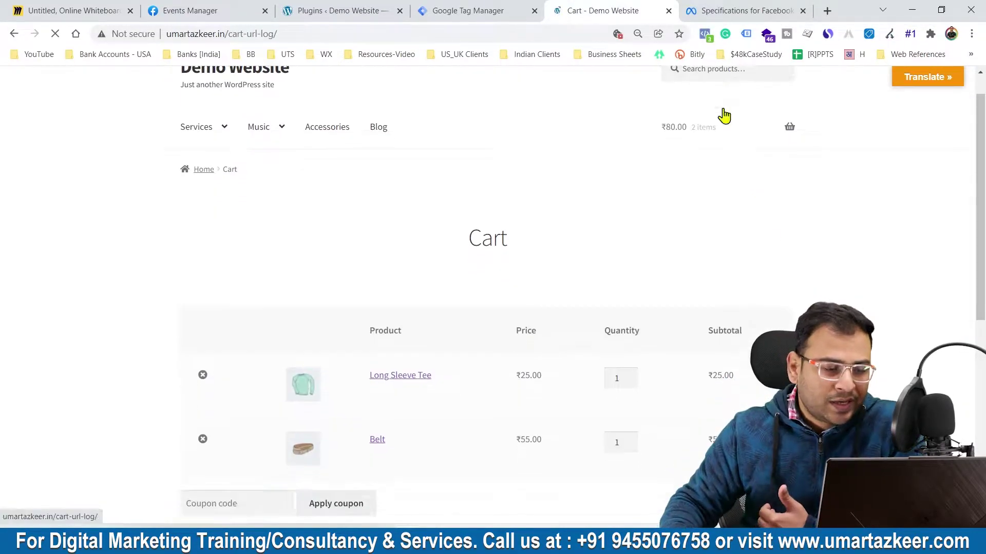
left_click(705, 35)
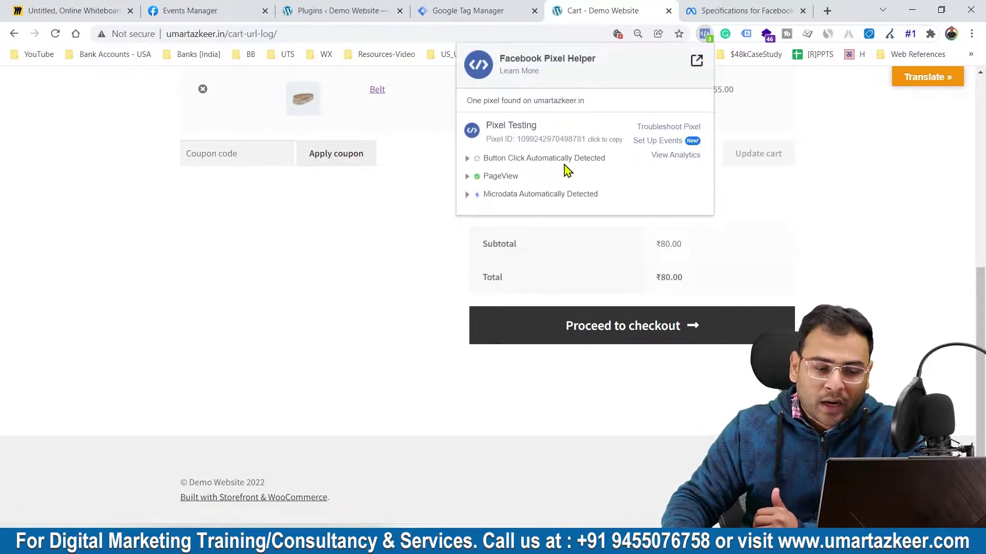
- Proceed to checkout and check the checkout page's events in Facebook Pixel Helper
left_click(633, 326)
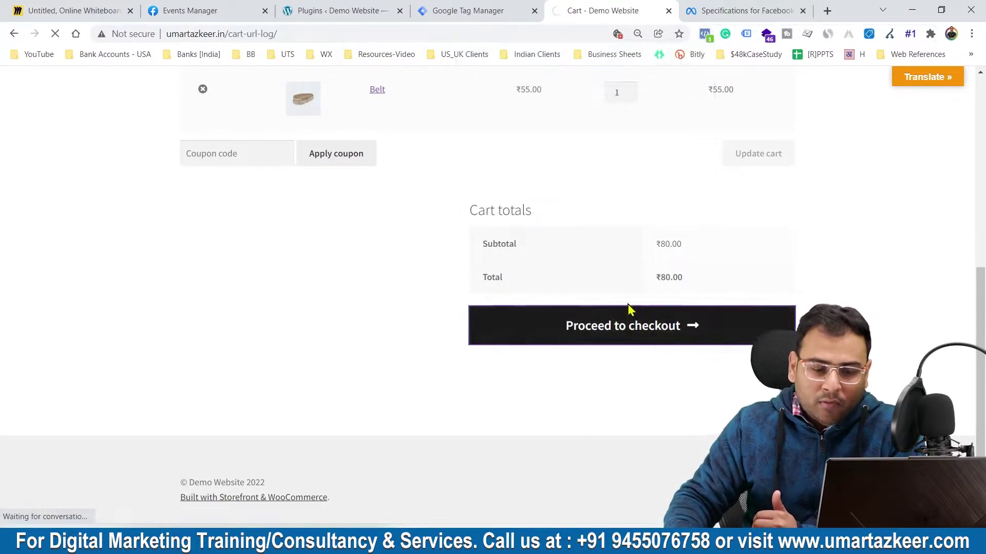
left_click(354, 34)
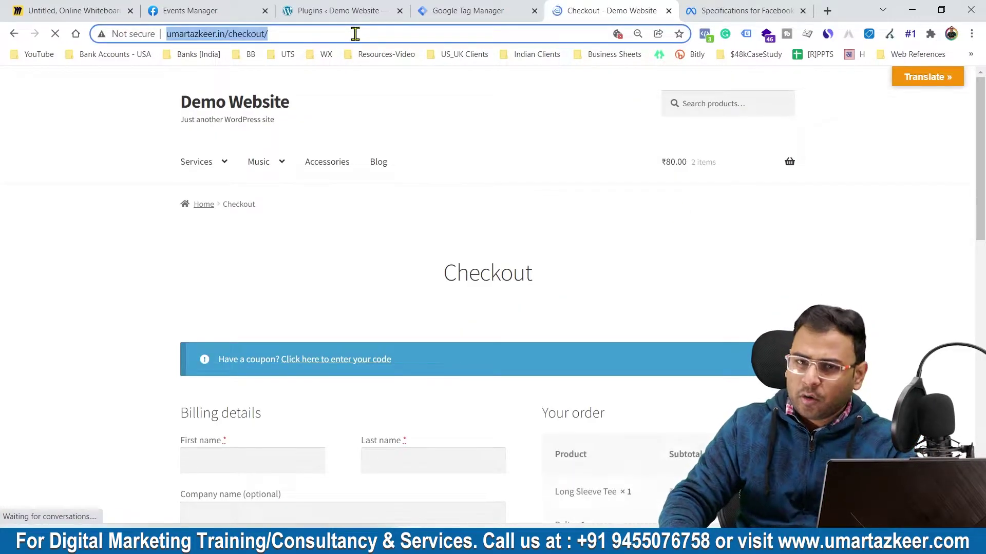
left_click(704, 33)
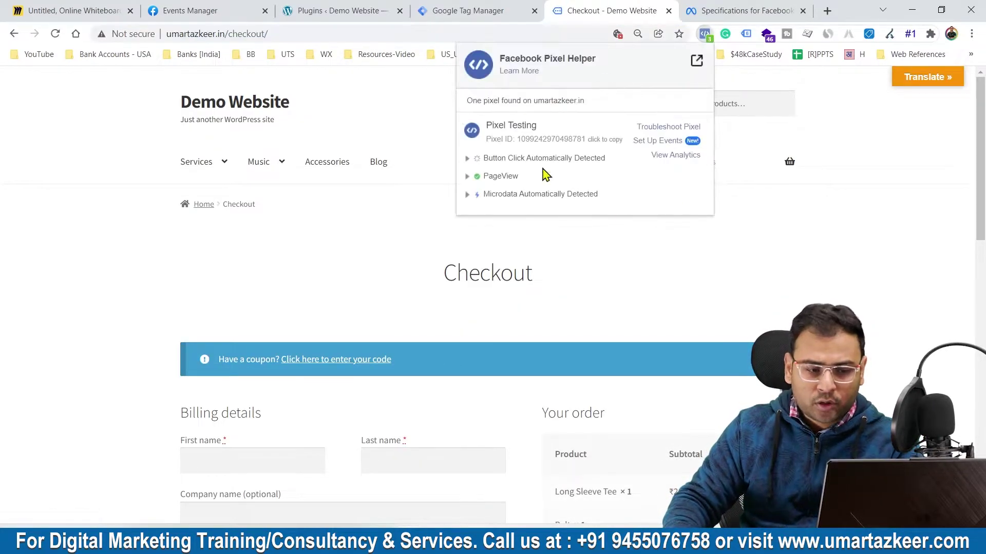
- Place the cash-on-delivery order with a saved billing address and check the order confirmation page's events in Facebook Pixel Helper
scroll(947, 353, "down", 5)
left_click(667, 443)
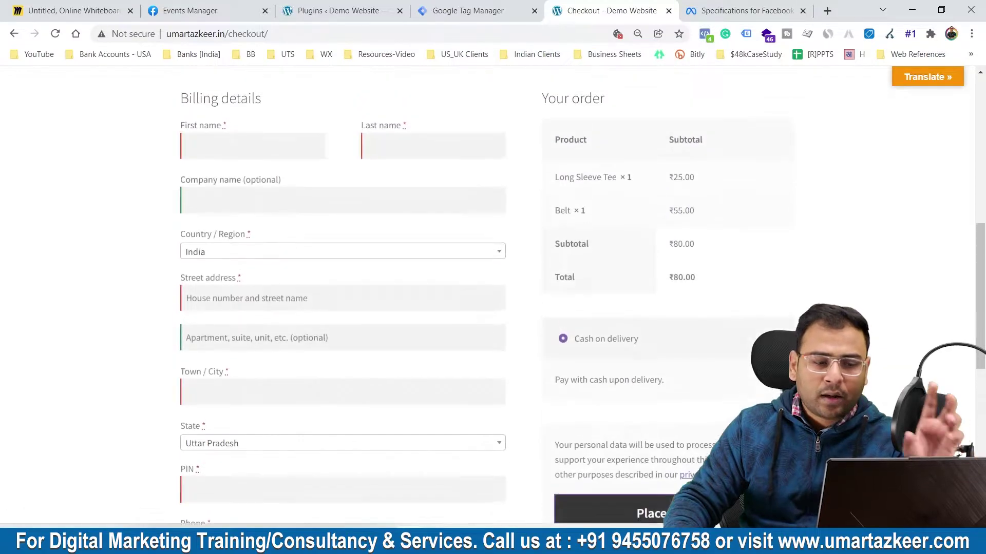
left_click(227, 336)
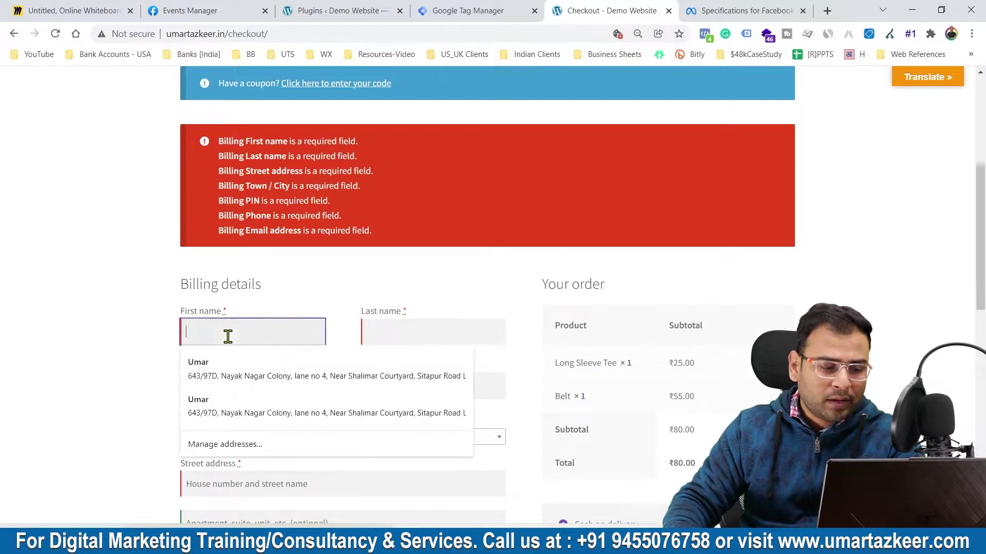
left_click(290, 378)
scroll(712, 284, "down", 6)
scroll(723, 249, "up", 5)
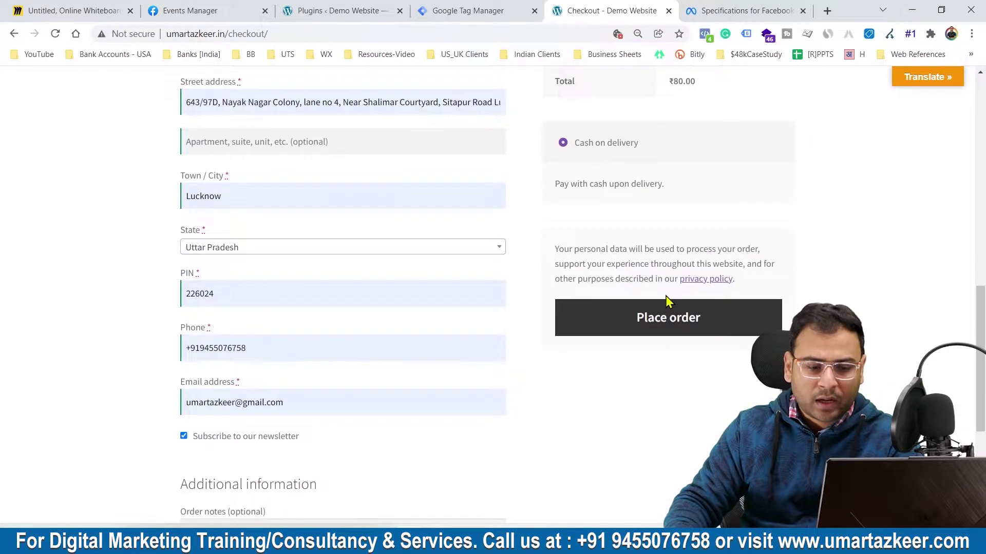
left_click(673, 323)
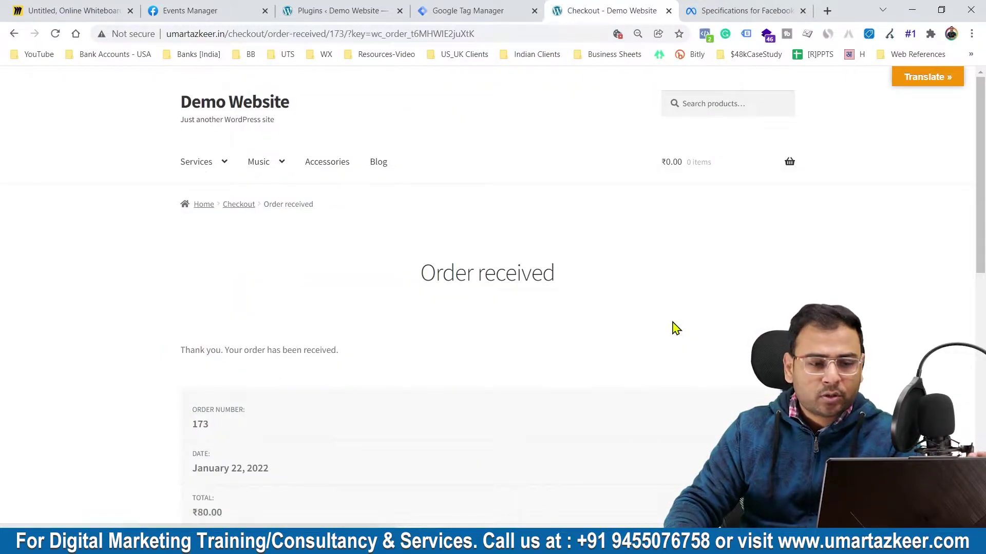
left_click(704, 34)
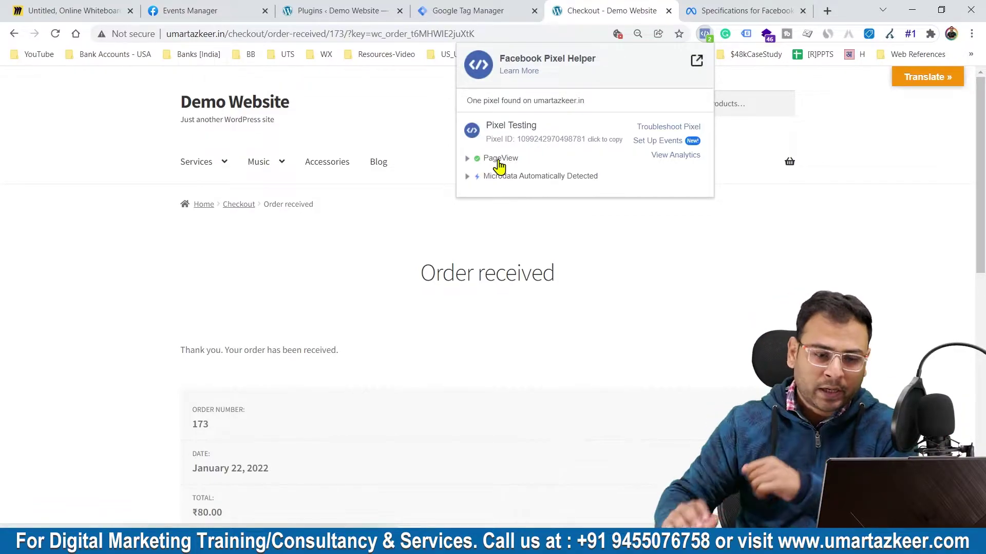
- Review the standard events table in the Facebook pixel specifications article, from its beginning to the Purchase event
left_click(748, 11)
scroll(513, 184, "up", 5)
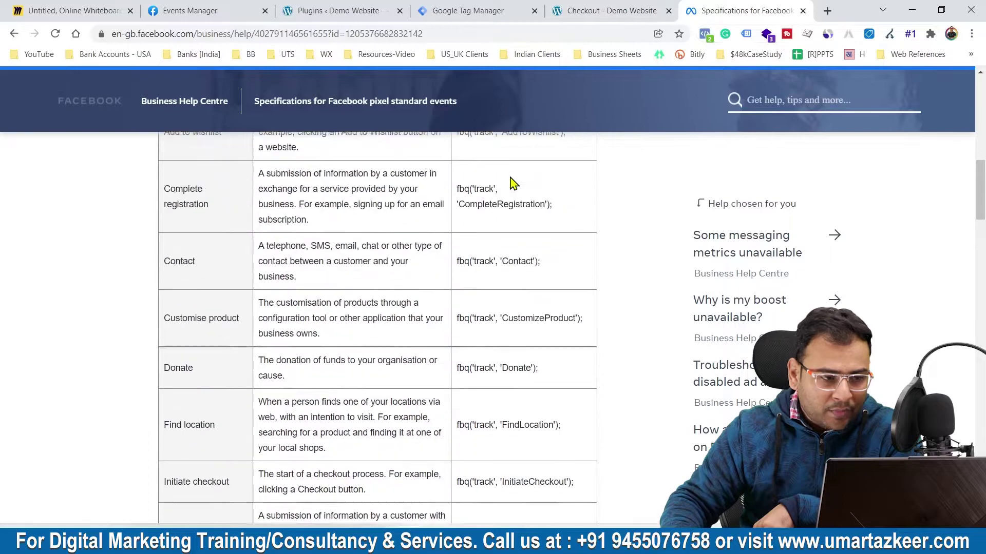
scroll(514, 183, "up", 3)
scroll(500, 172, "up", 6)
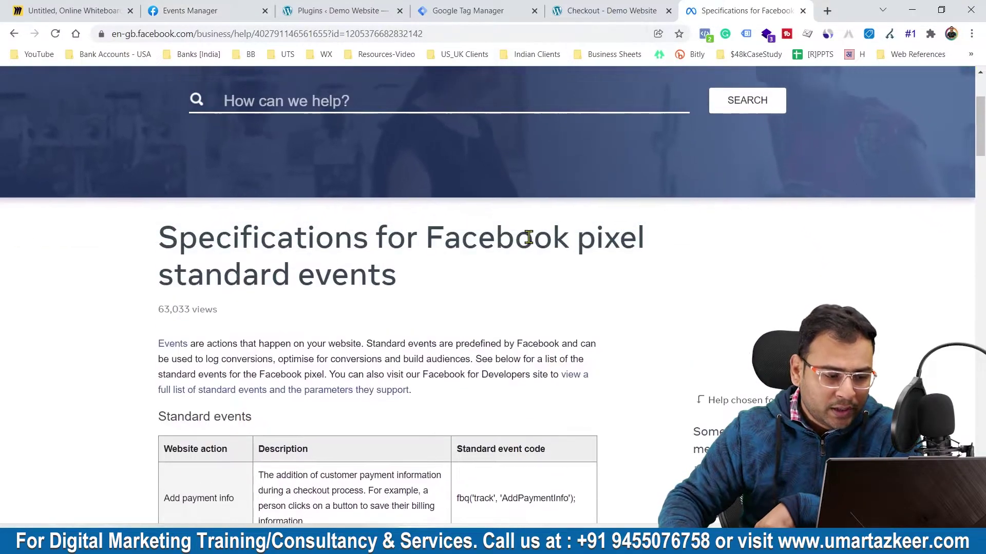
scroll(341, 341, "down", 5)
scroll(340, 344, "down", 2)
scroll(340, 344, "down", 2)
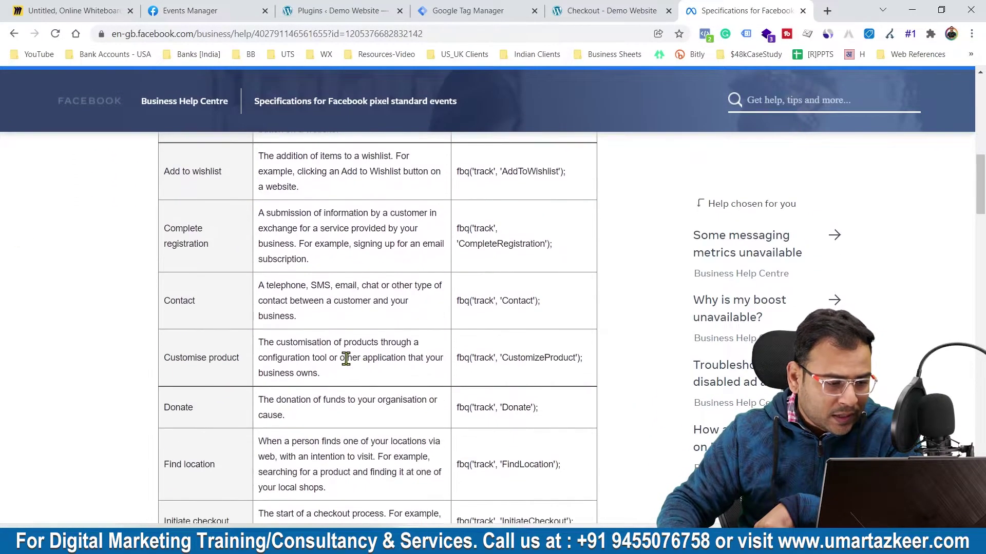
scroll(277, 344, "down", 5)
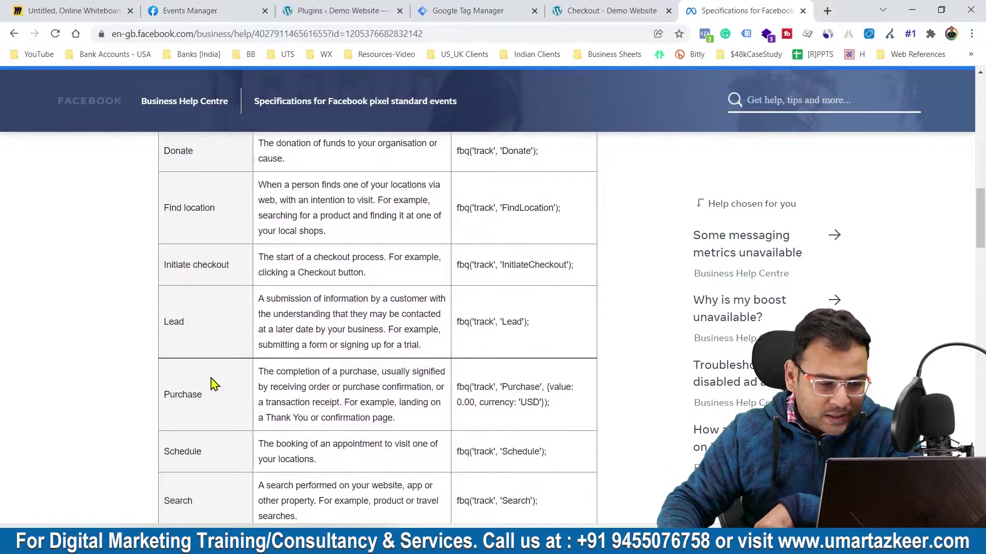
- Examine the Purchase event's name, description and tracking code, and highlight the Initiate checkout event
left_click_drag(206, 398, 162, 397)
left_click(421, 376)
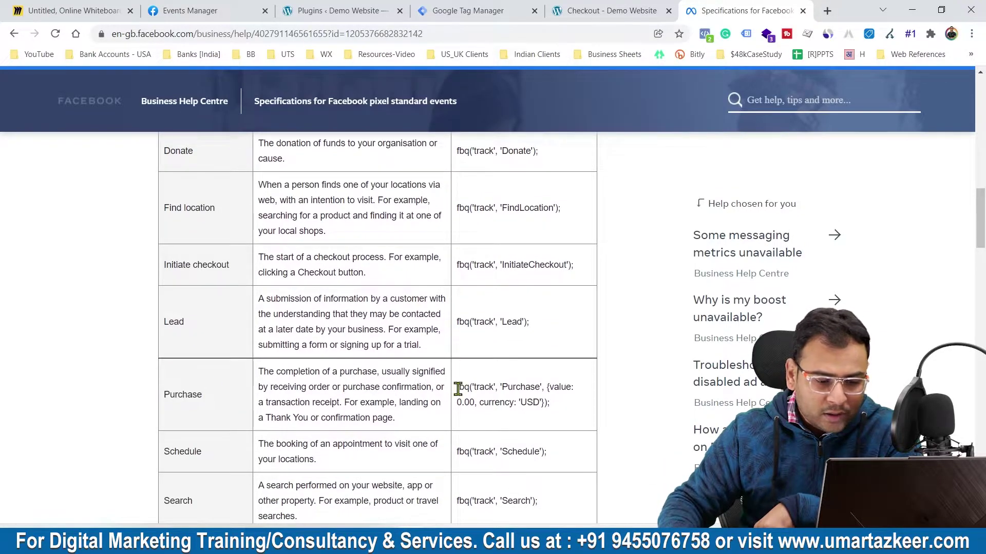
left_click_drag(456, 388, 570, 389)
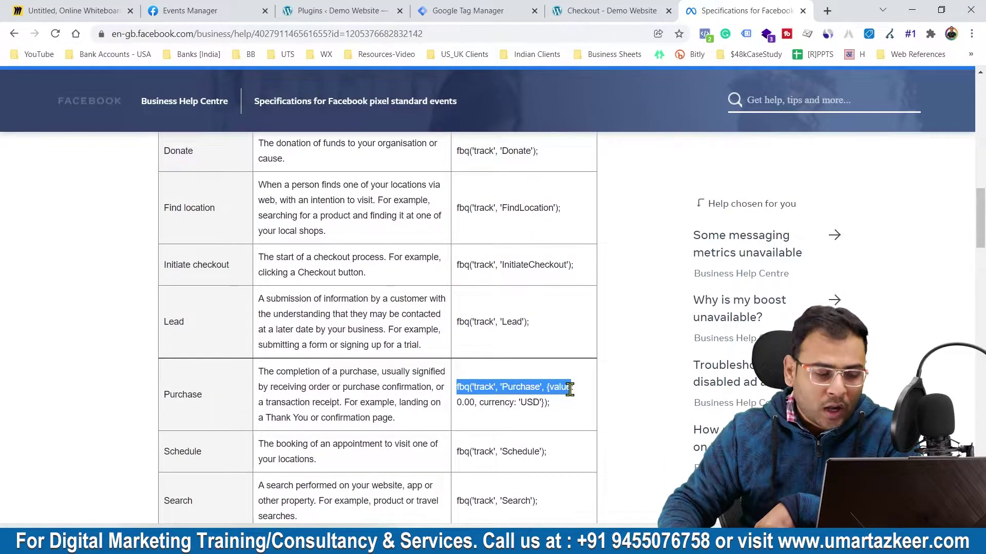
left_click(324, 374)
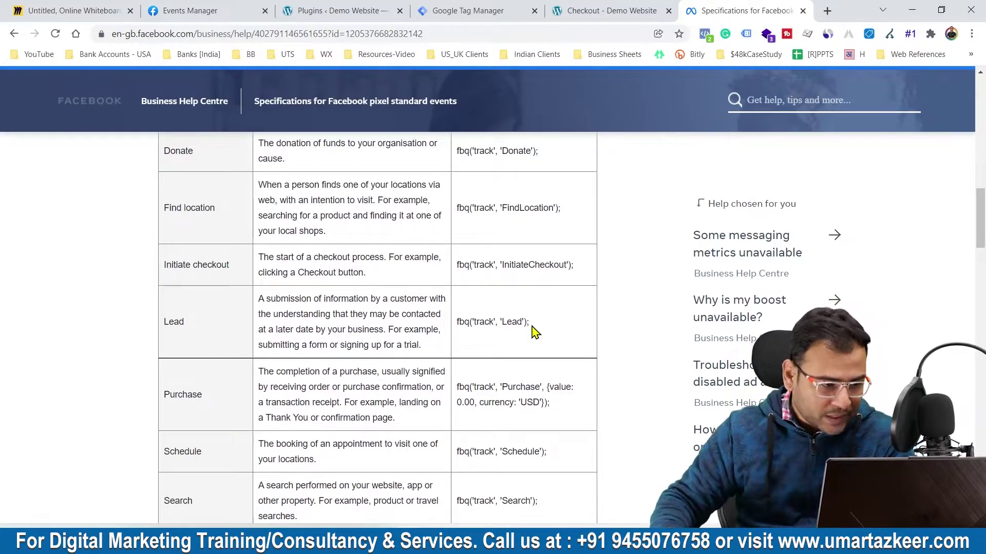
left_click_drag(221, 265, 211, 270)
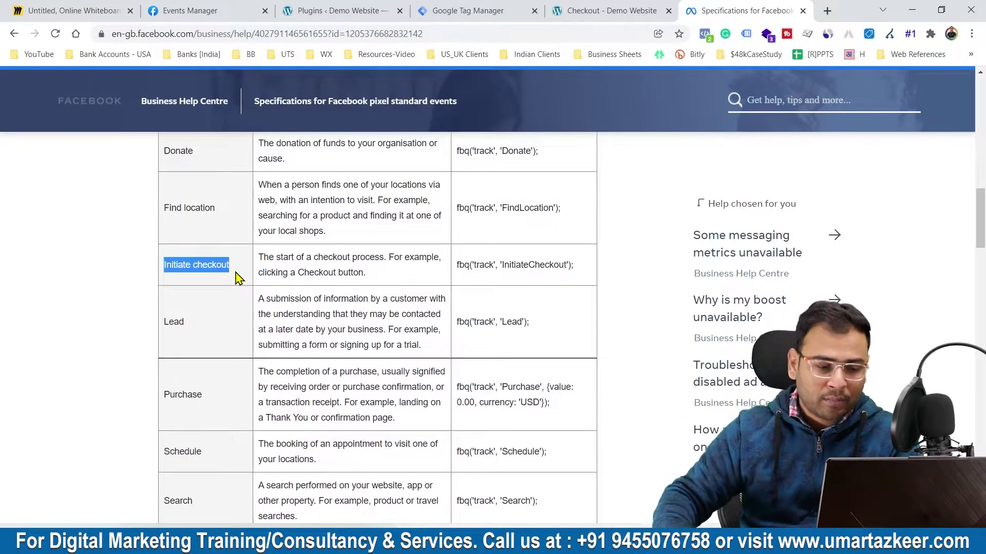
- Examine the Initiate checkout event's tracking code in the standard events table
left_click(514, 266)
triple_click(514, 267)
left_click(565, 305)
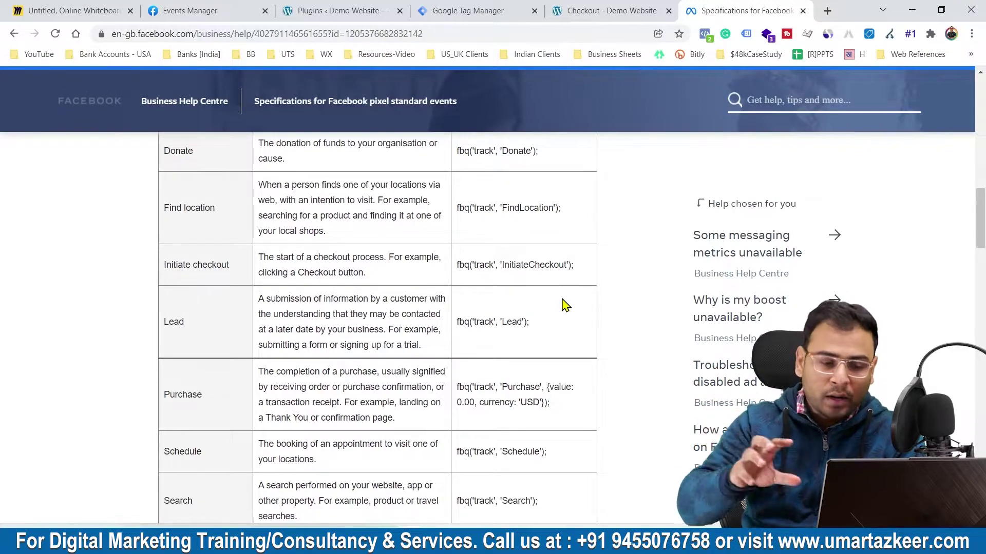
left_click_drag(578, 267, 456, 265)
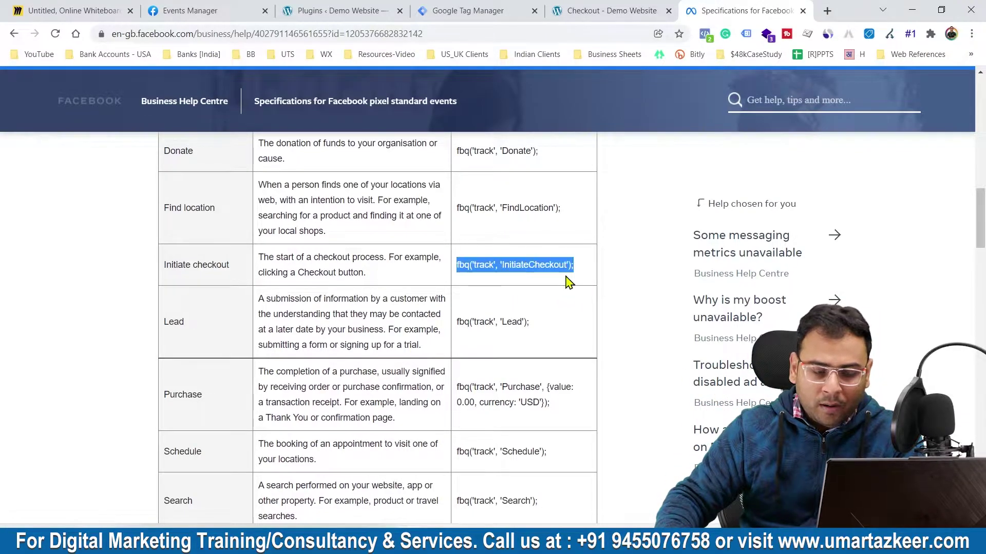
double_click(526, 268)
left_click(495, 262)
triple_click(495, 262)
left_click_drag(573, 265, 532, 268)
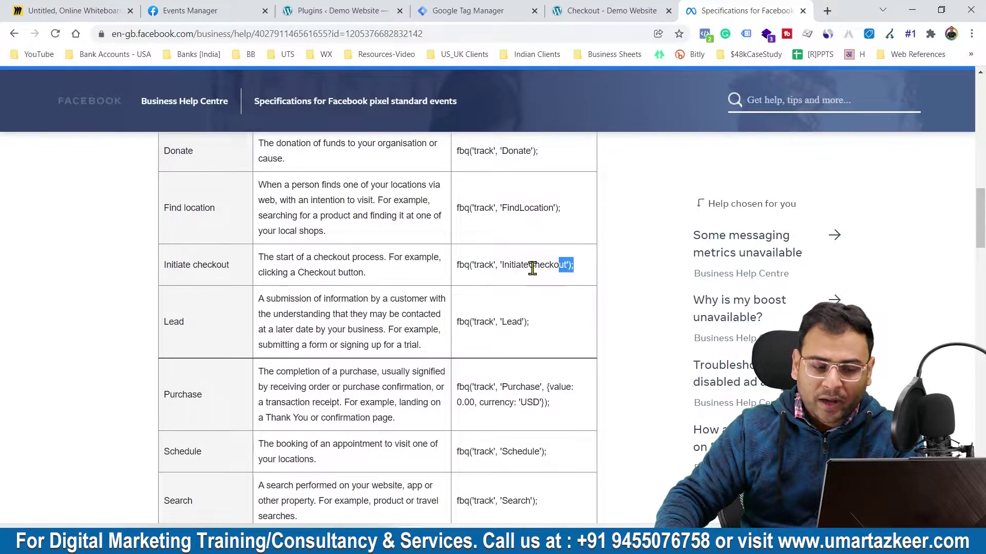
triple_click(532, 267)
left_click(555, 291)
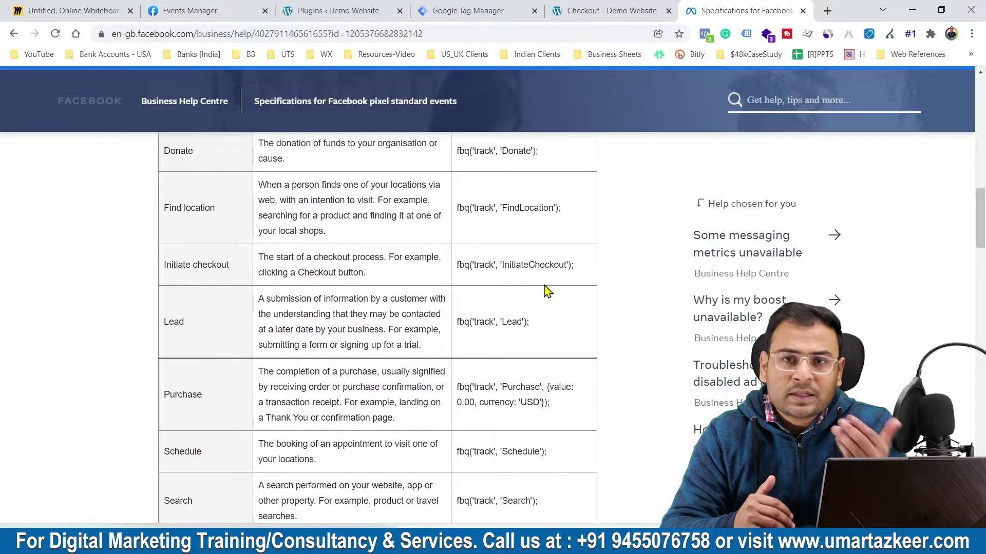
- Copy the InitiateCheckout tracking code into a new Notepad document and enlarge the text for reading
left_click_drag(575, 263, 457, 267)
key("ctrl+c")
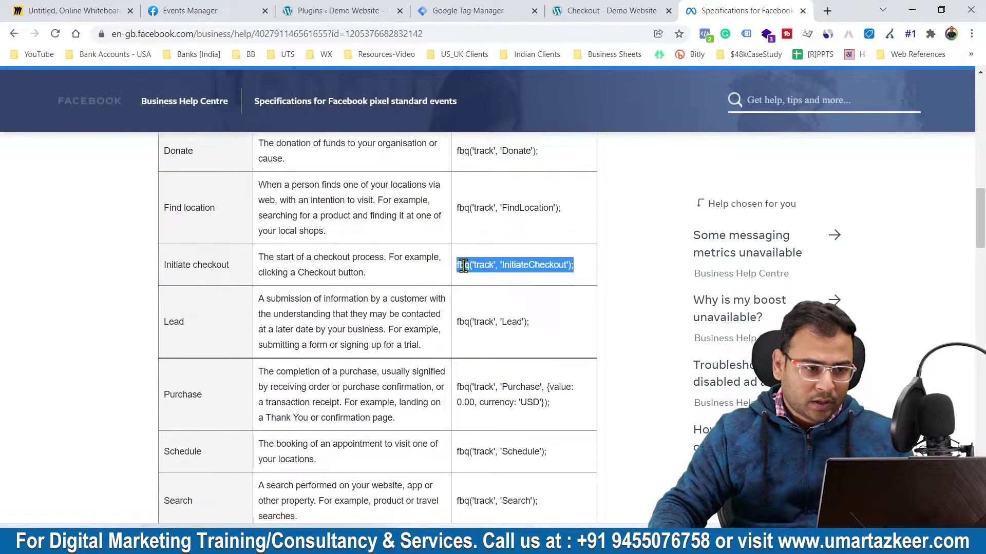
key("super+r")
type("notepad")
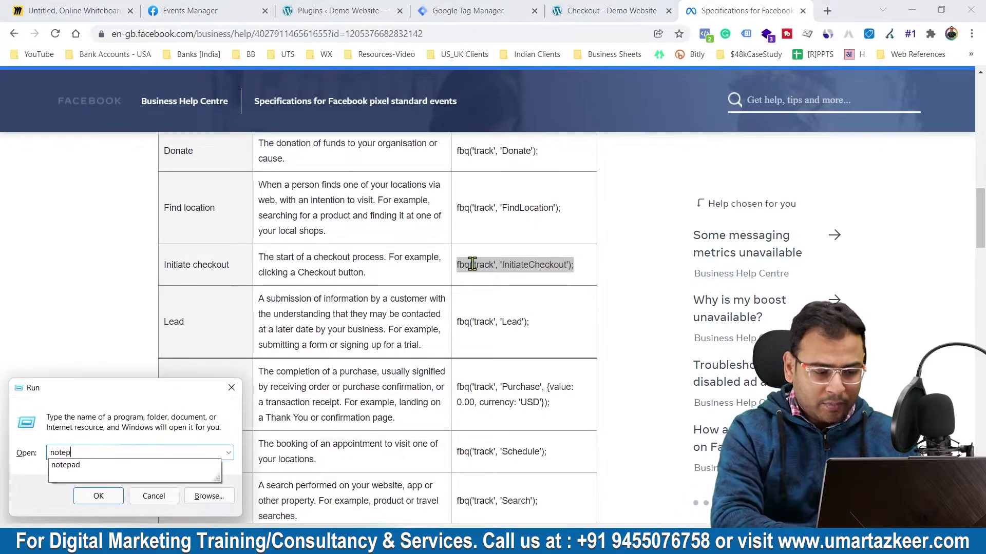
key("Return")
key("ctrl+v")
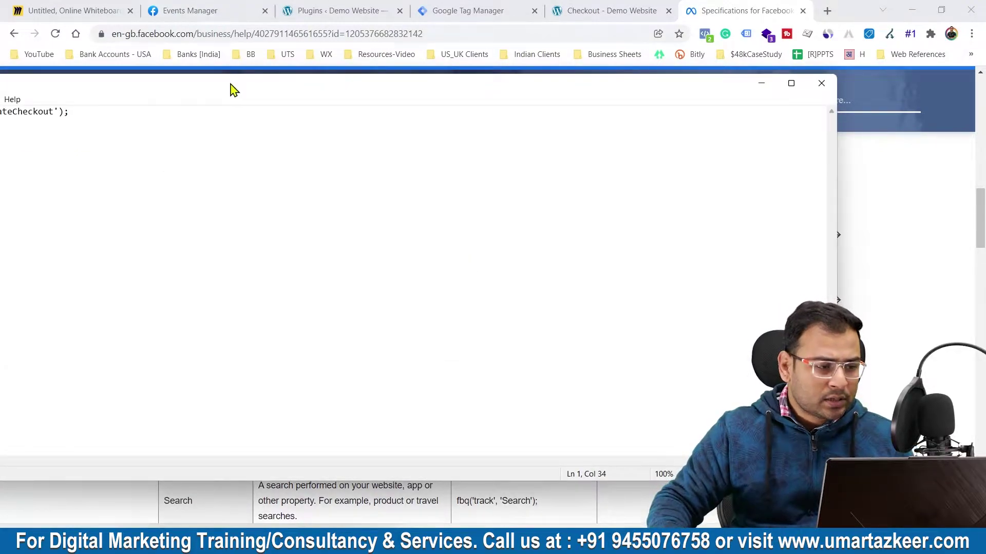
left_click_drag(231, 90, 465, 133)
key("ctrl+plus")
key("ctrl+plus")
key("ctrl+plus")
key("ctrl+plus")
key("ctrl+plus")
key("ctrl+plus")
key("ctrl+plus")
key("ctrl+plus")
key("ctrl+plus")
key("ctrl+plus")
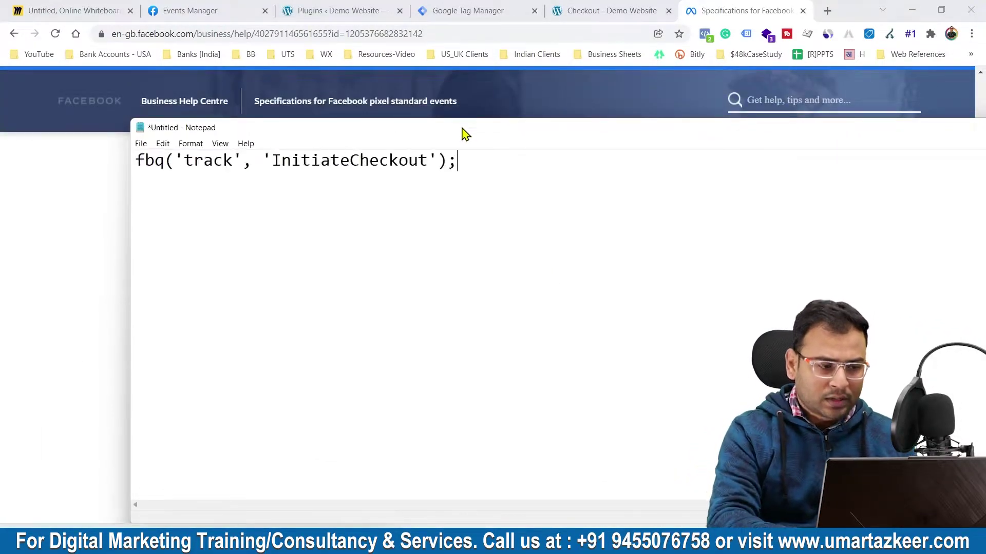
- Add an opening <script> tag on its own line above the InitiateCheckout code
left_click(135, 161)
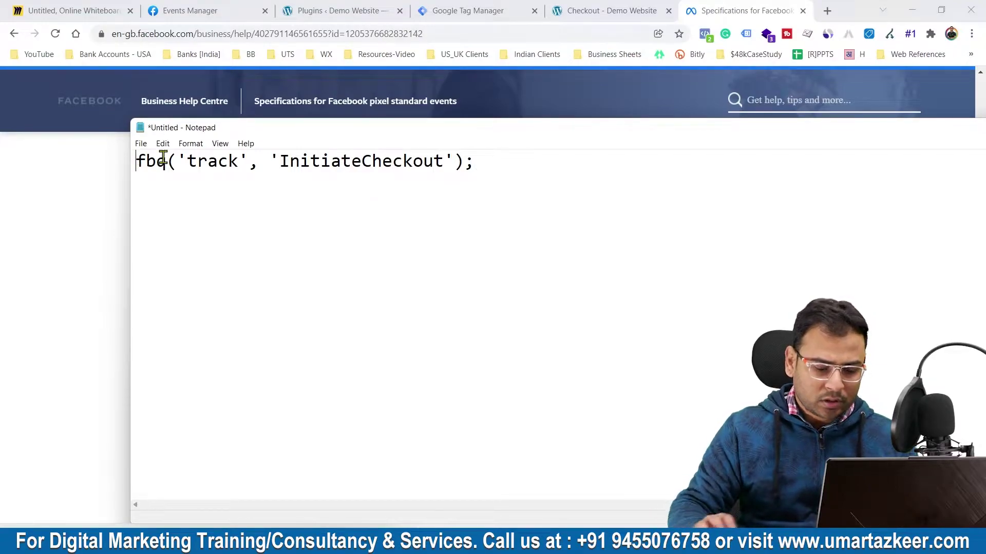
key("Return")
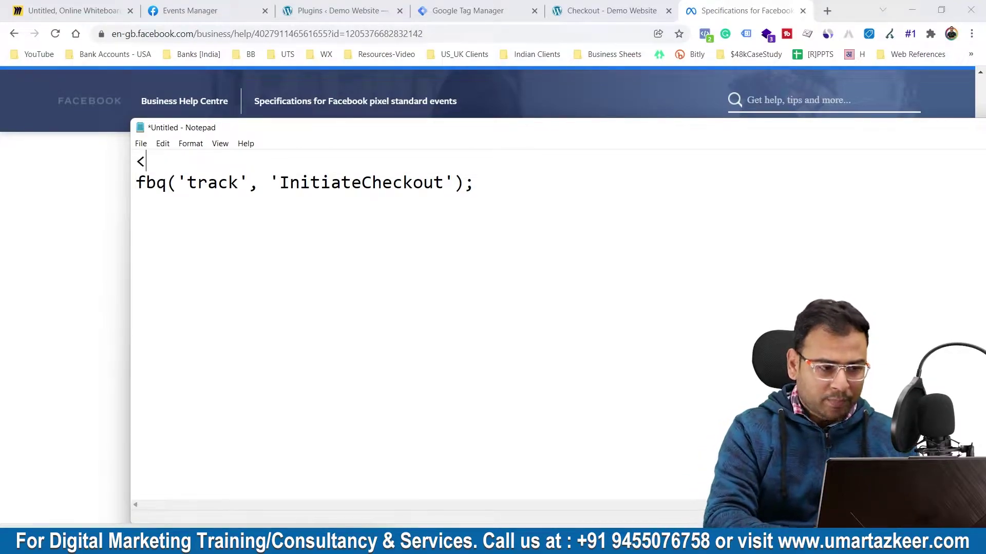
type("<script")
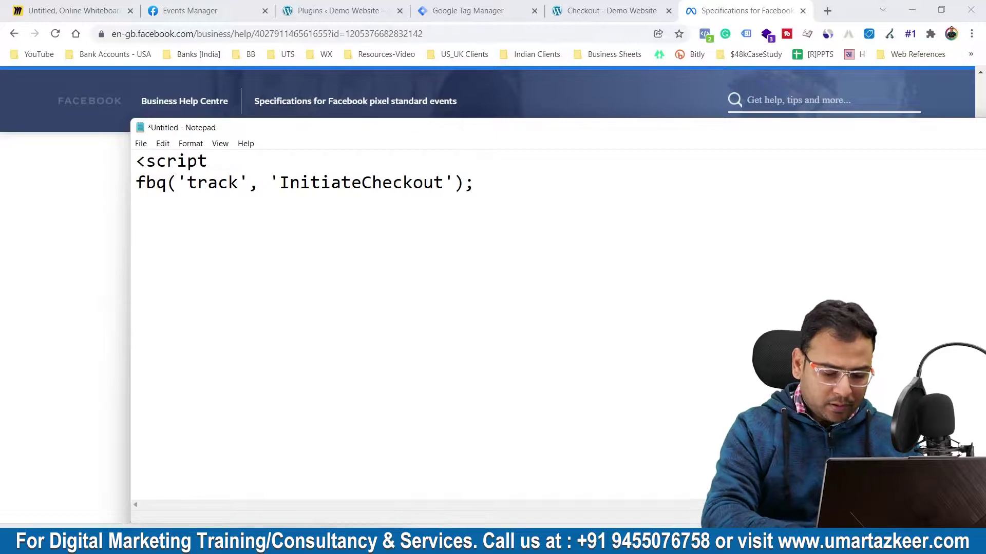
type(">")
- Duplicate the script tag onto a new line below the code and turn it into a closing </script> tag
key("shift+Left")
key("shift+Left")
key("shift+Left")
key("shift+Left")
key("shift+Left")
key("shift+Left")
key("shift+Left")
key("shift+Left")
key("ctrl+c")
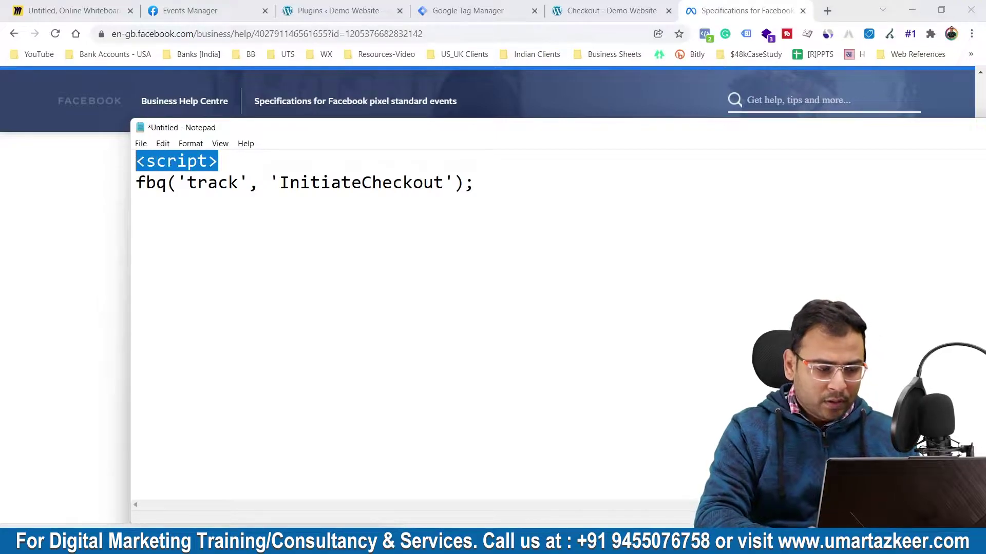
key("Down")
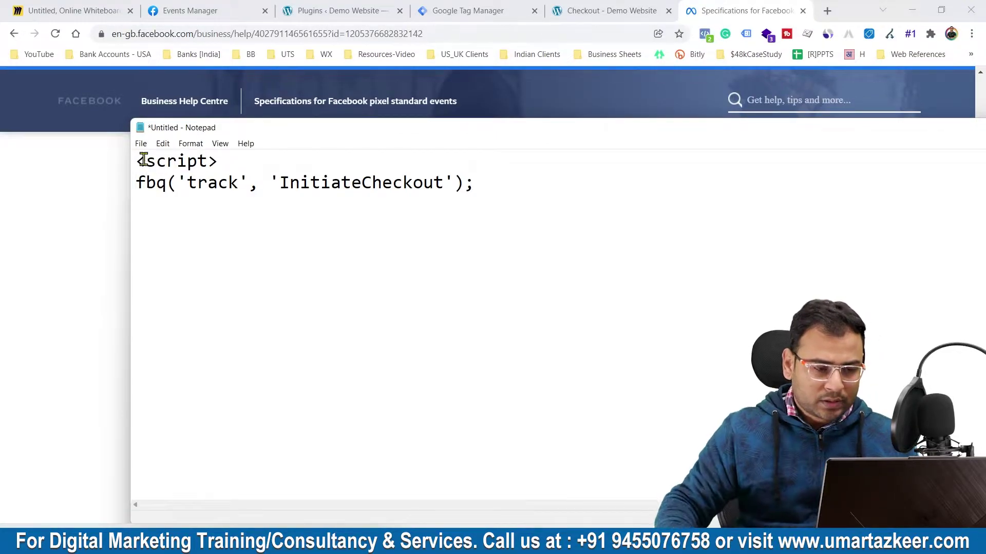
left_click(491, 194)
key("Return")
key("ctrl+v")
key("Left")
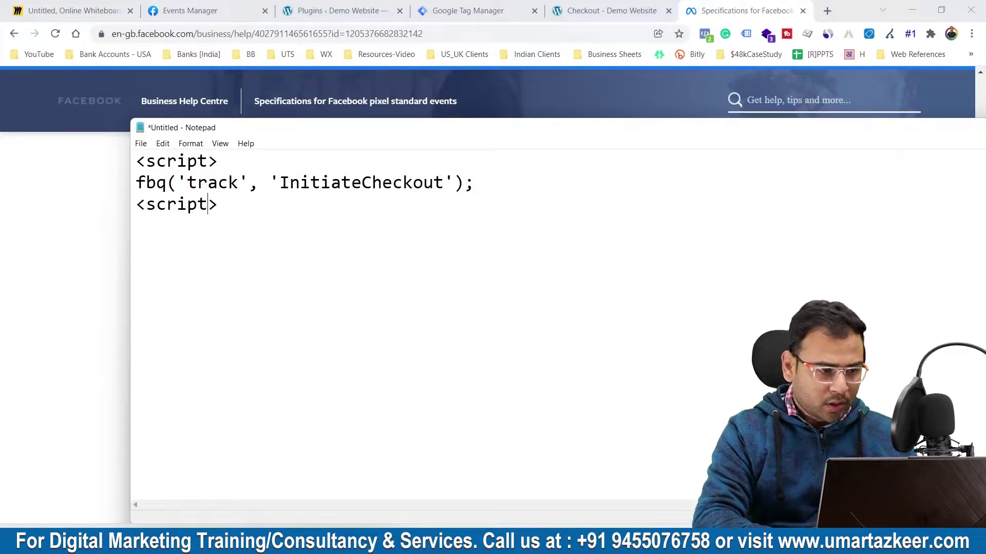
type("?")
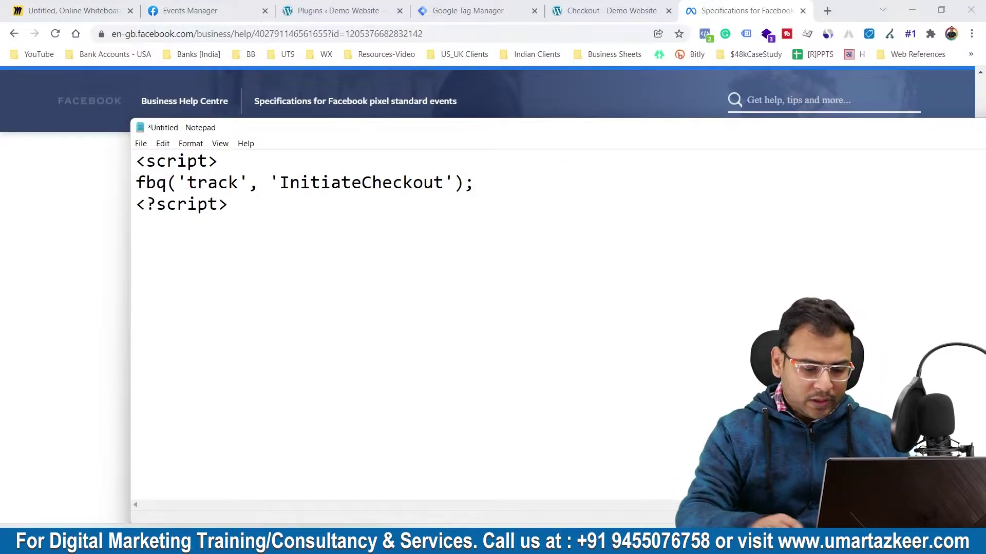
key("BackSpace")
type("/")
- Put the complete InitiateCheckout script on the clipboard, leaving the text in the Notepad document
key("ctrl+a")
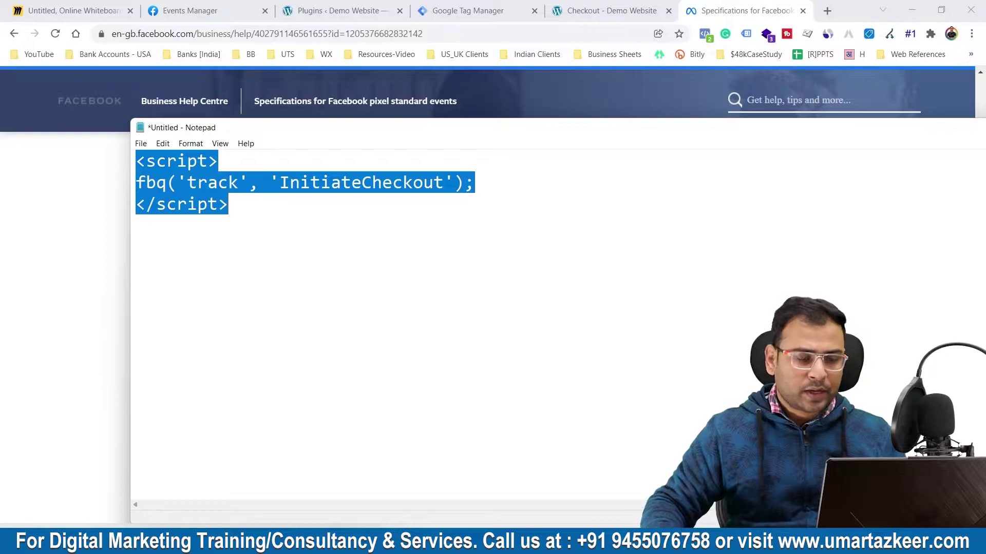
left_click_drag(618, 134, 547, 125)
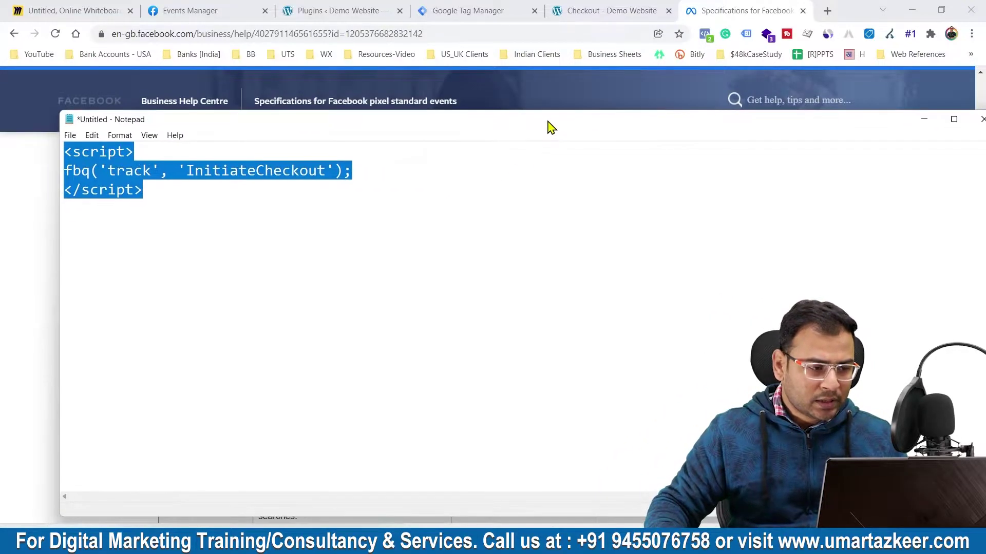
key("ctrl+x")
key("ctrl+z")
scroll(277, 203, "up", 4)
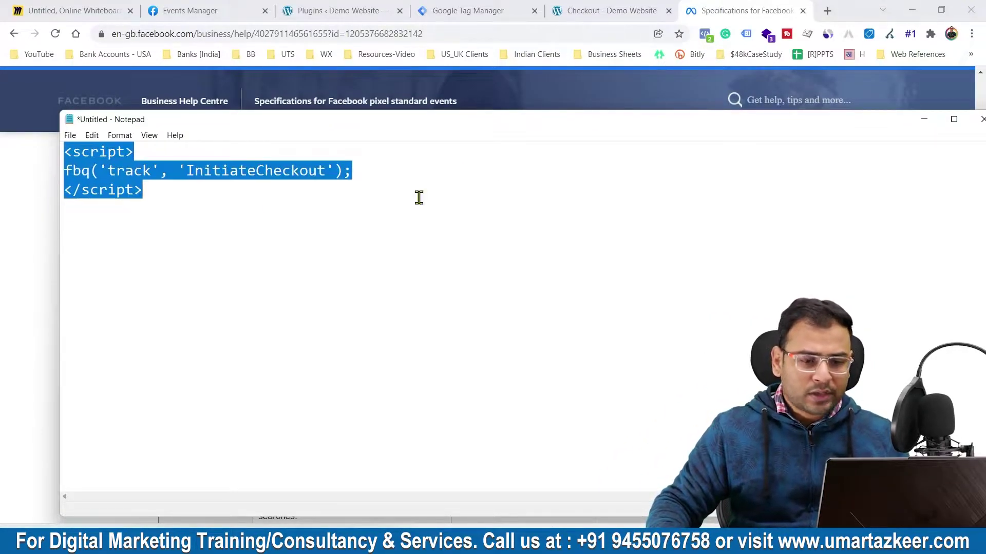
left_click_drag(773, 123, 775, 125)
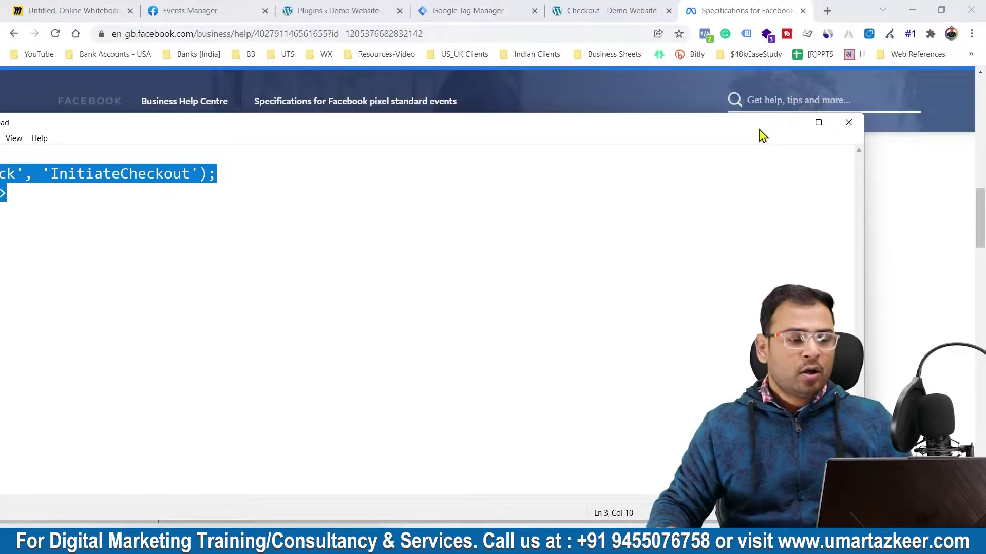
- Create a new tag in Google Tag Manager and name it "FB - Event - initiate Checkout"
left_click(352, 7)
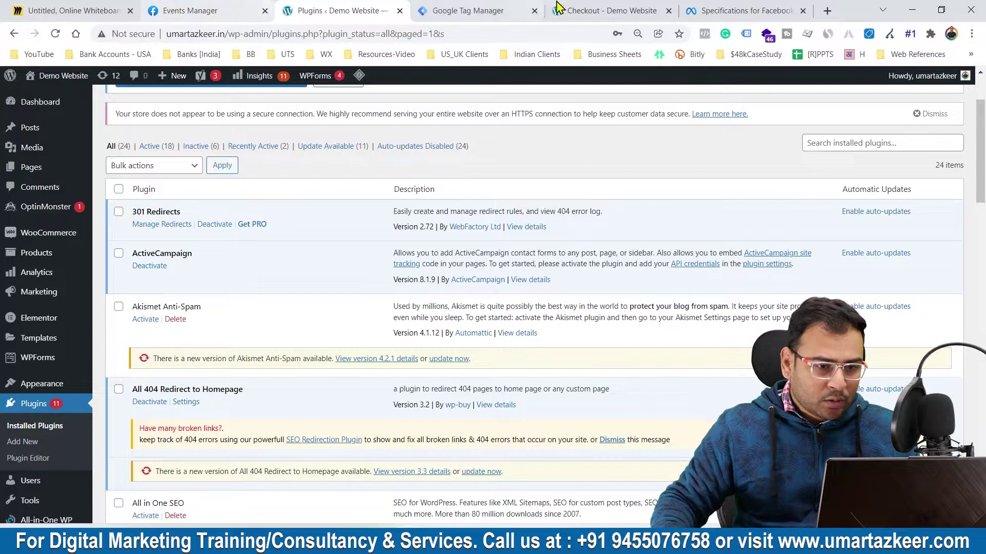
left_click(495, 7)
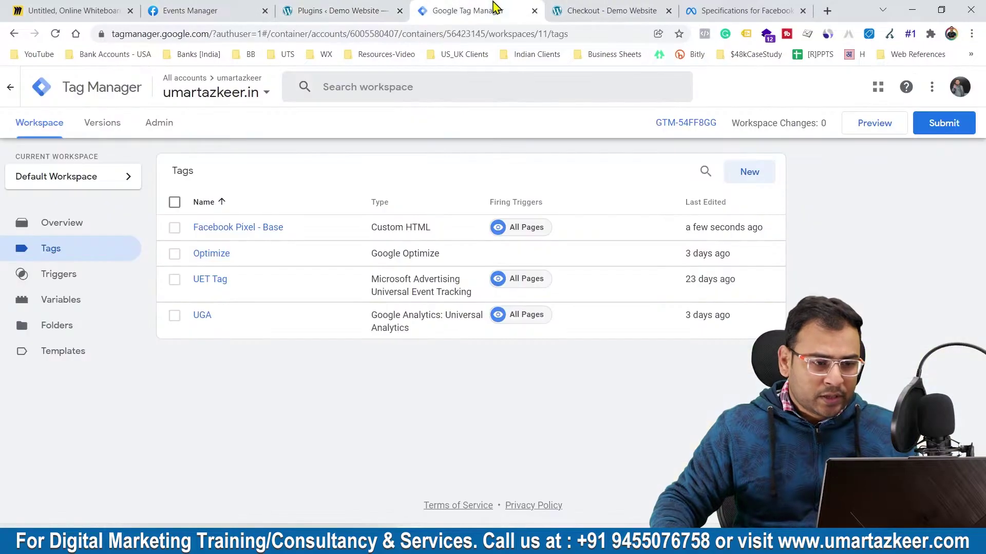
left_click(747, 175)
left_click(284, 90)
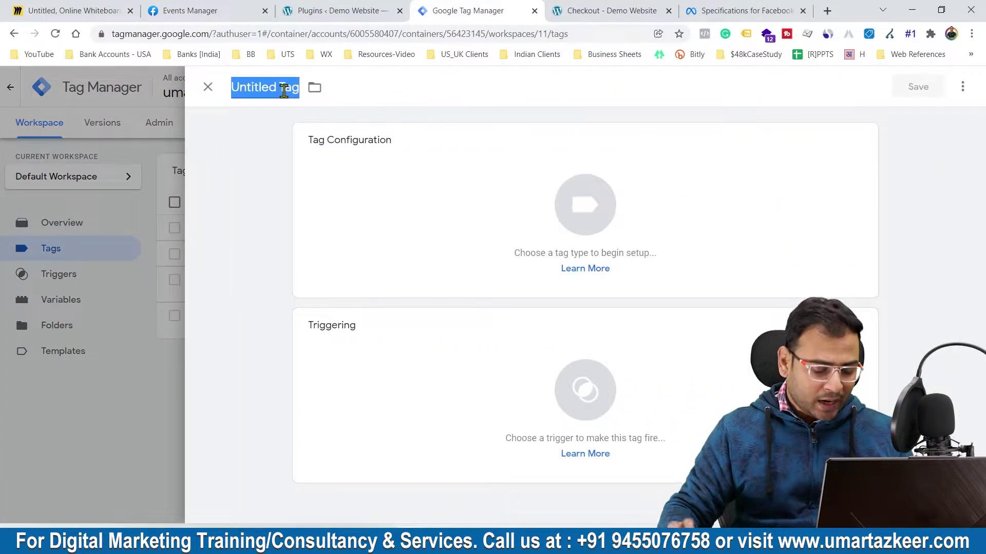
type("initiate")
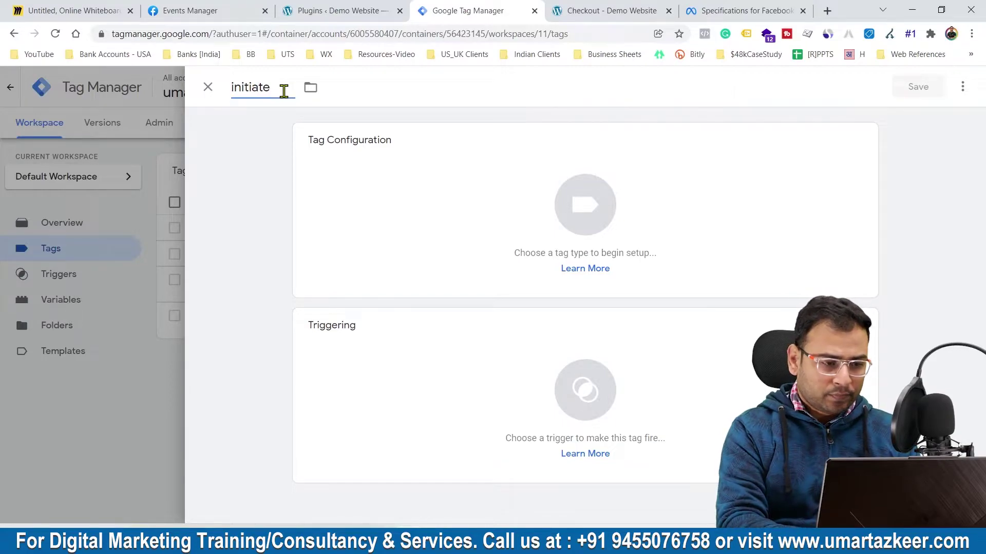
type("Check")
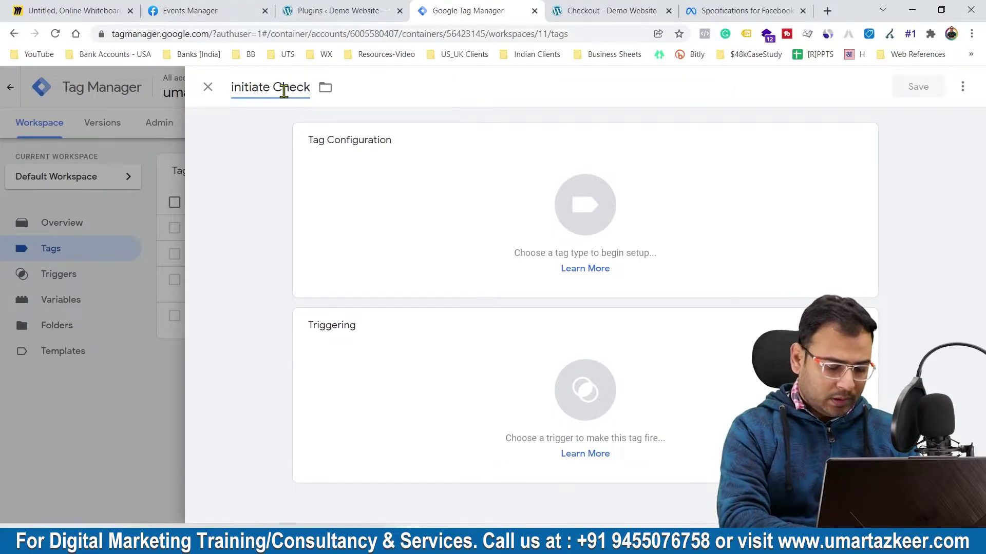
type("out")
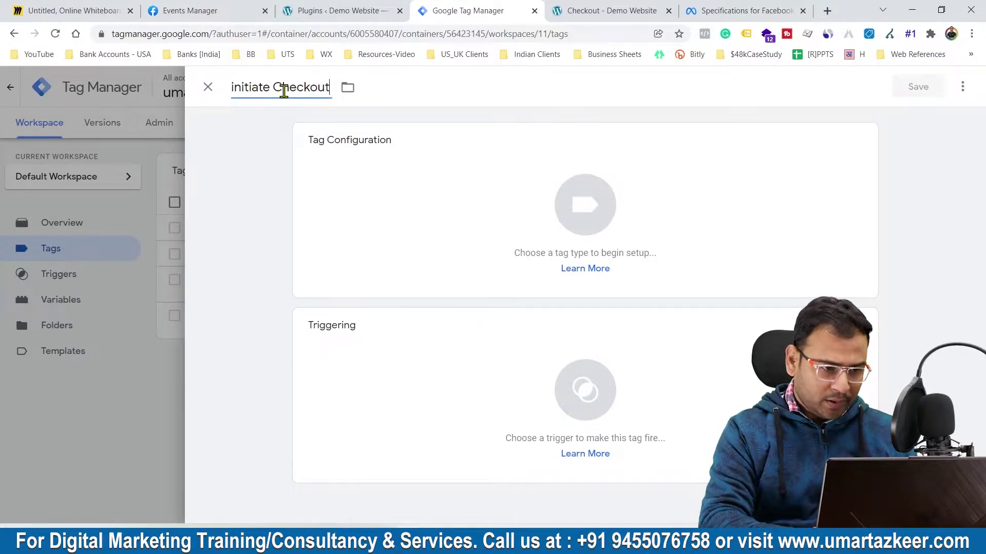
type("FB - Vend")
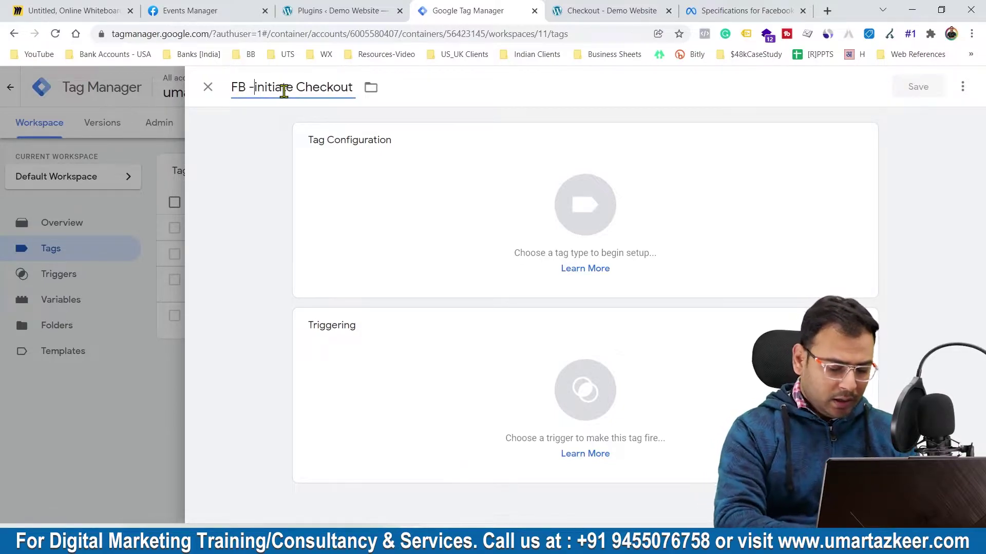
key("BackSpace")
key("BackSpace")
key("BackSpace")
key("BackSpace")
type("Event ")
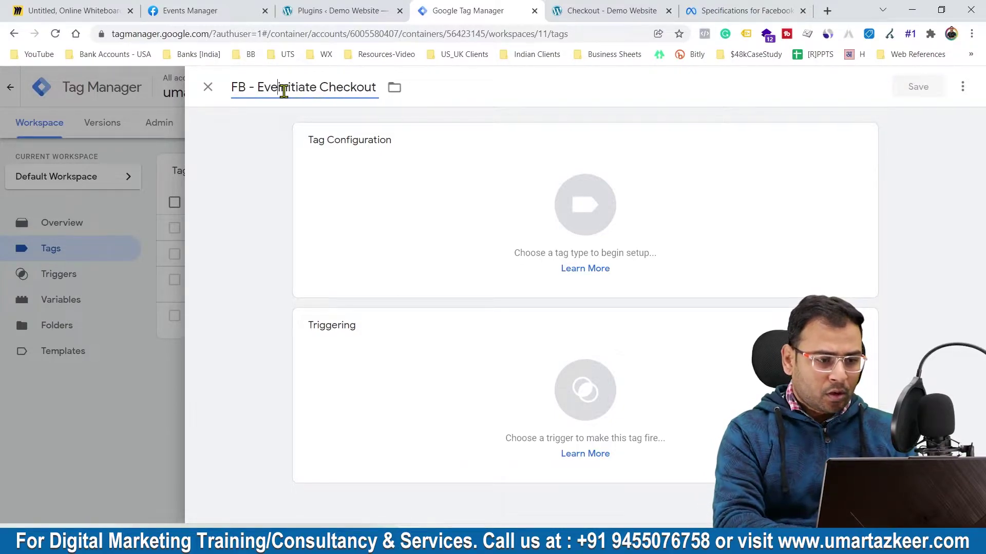
type("-")
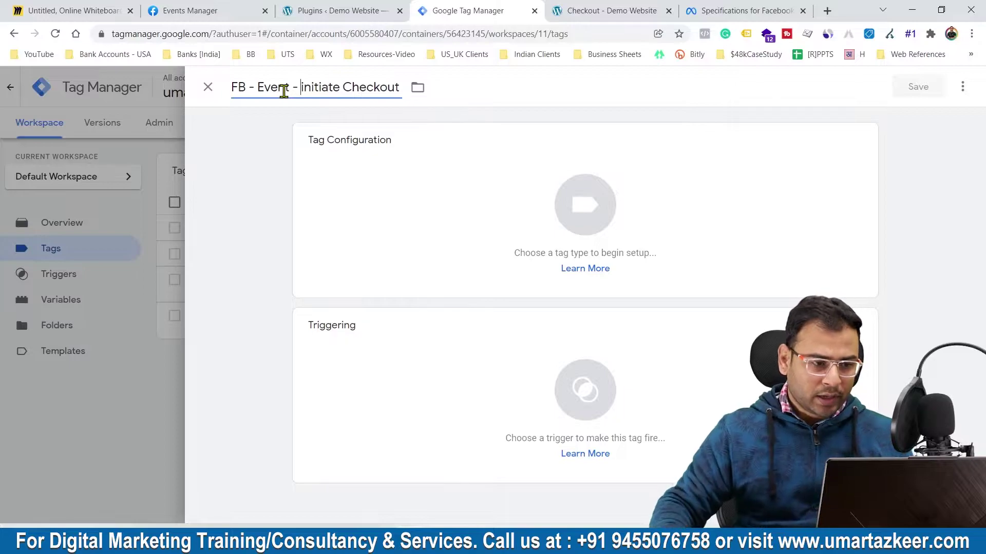
- Make the tag a Custom HTML tag and insert the copied InitiateCheckout script as its HTML
left_click(491, 251)
scroll(697, 238, "down", 7)
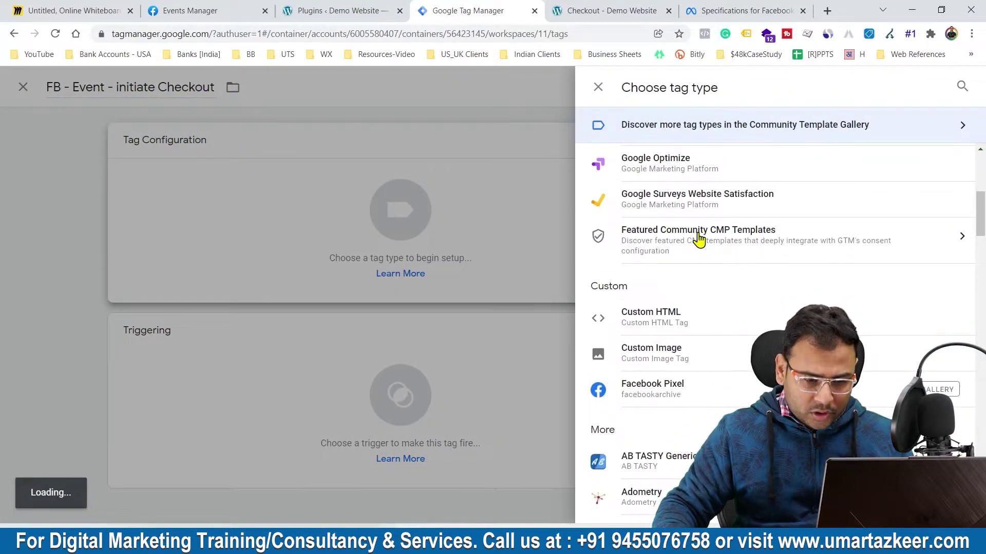
left_click(695, 317)
left_click(455, 310)
type("<script> fbq('track', 'InitiateCheckout'); </script>")
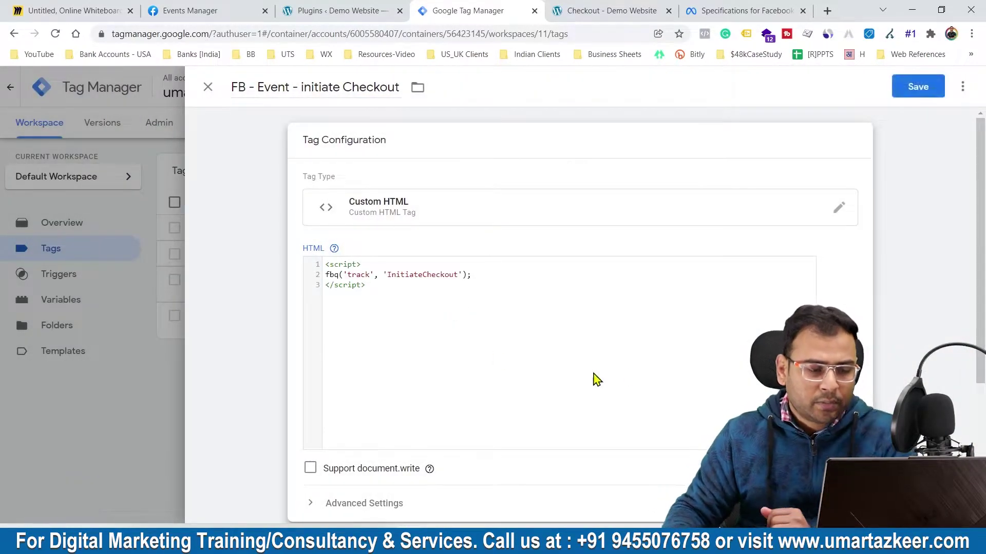
mouse_move(326, 253)
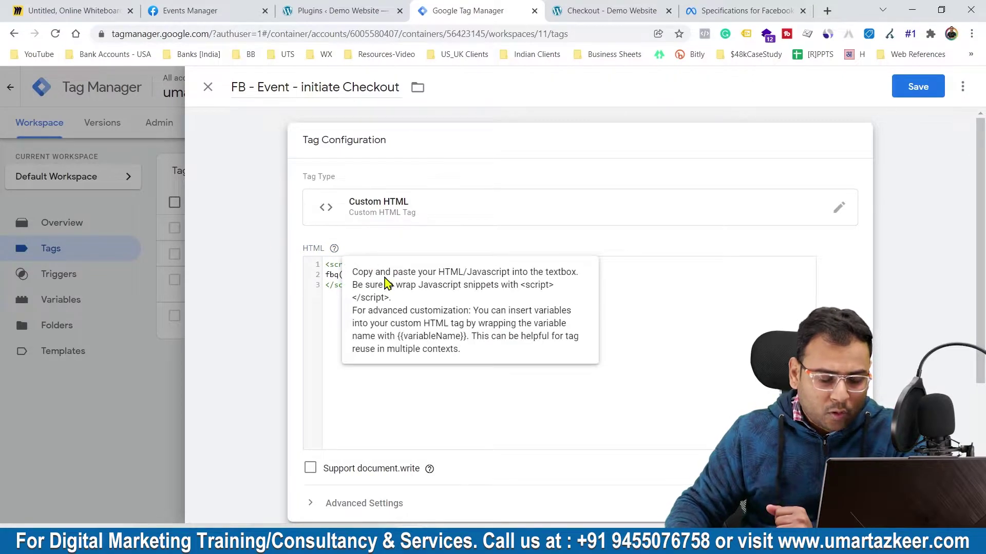
- Start a new firing trigger for the InitiateCheckout tag and name it "InitiateCheckout_Page"
scroll(681, 386, "down", 4)
left_click(546, 407)
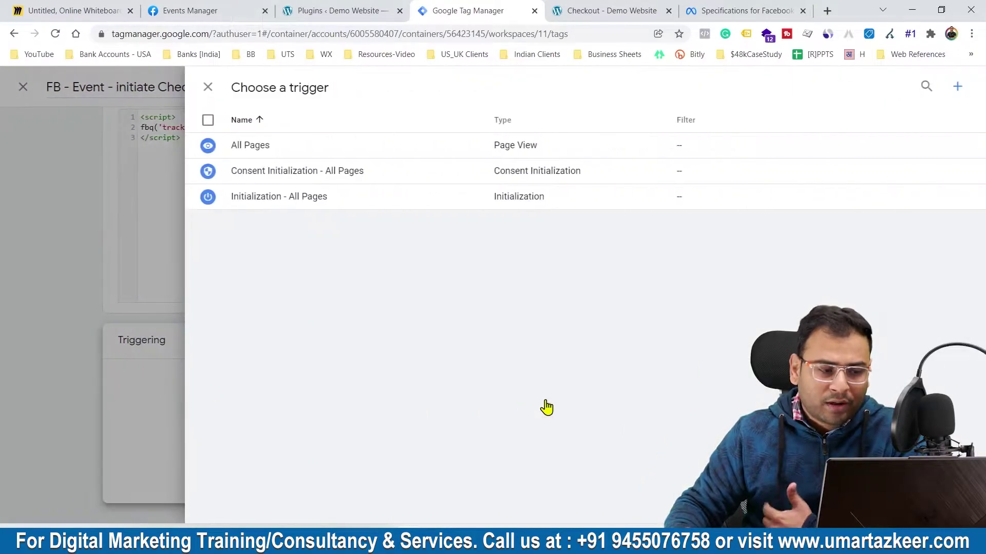
left_click(959, 89)
double_click(292, 88)
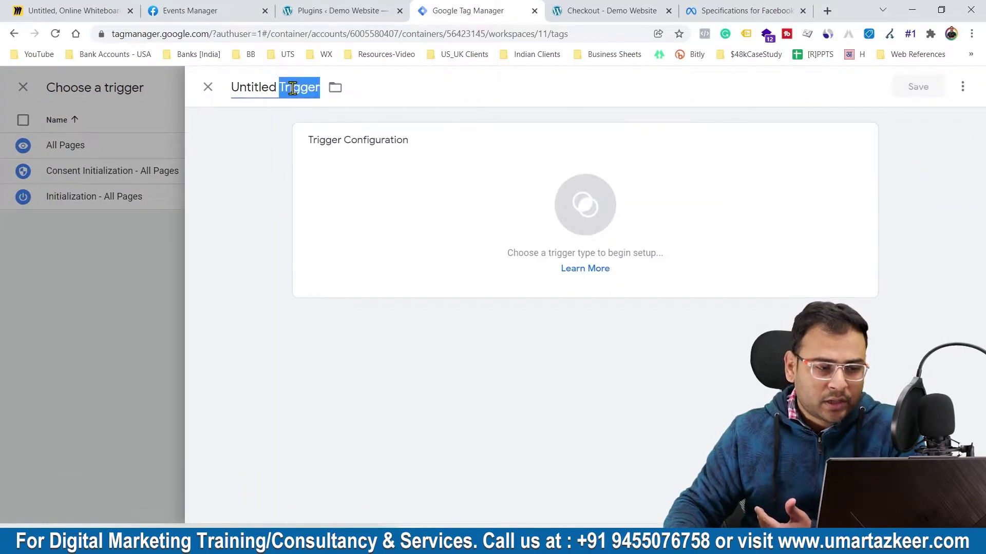
triple_click(292, 88)
type("Intiate")
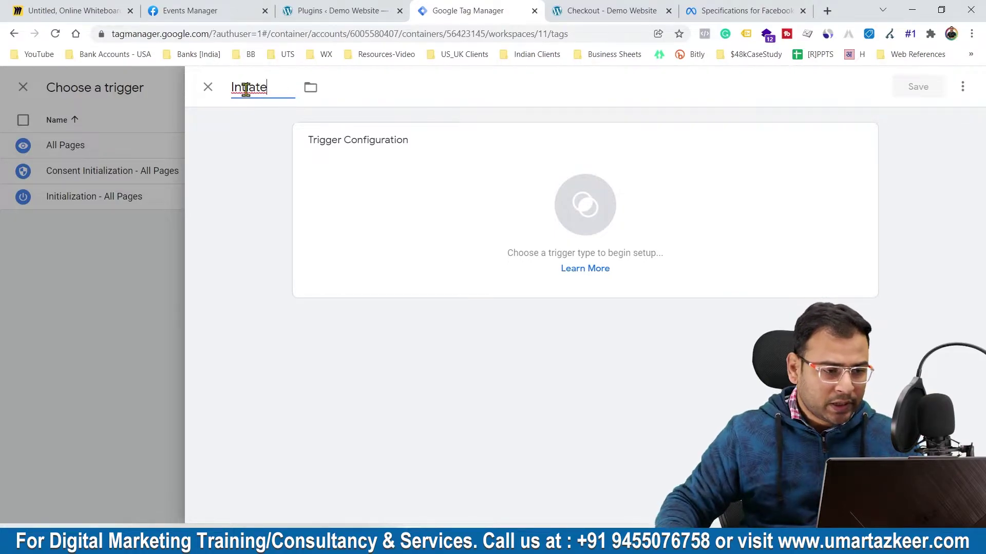
right_click(246, 90)
left_click(277, 101)
type("Ch")
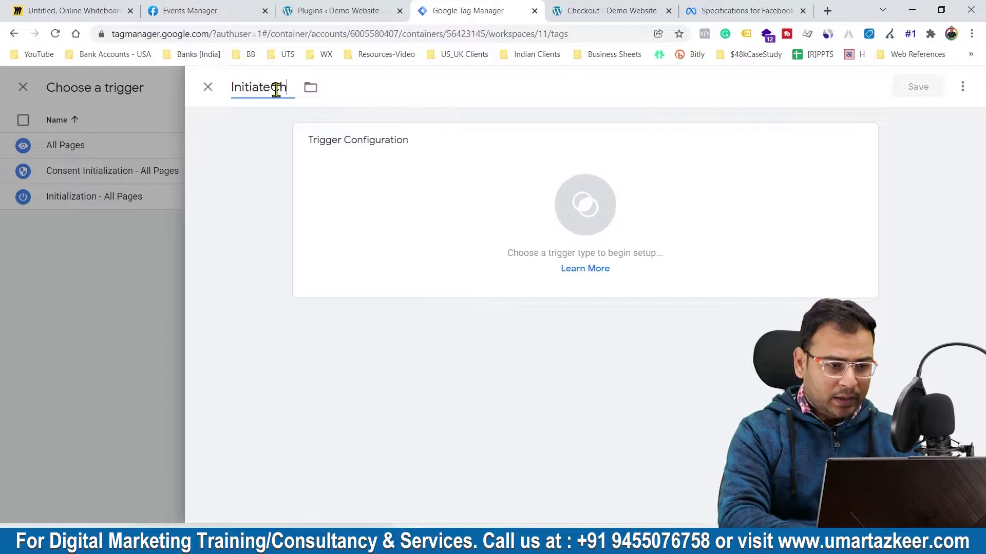
type("ecout")
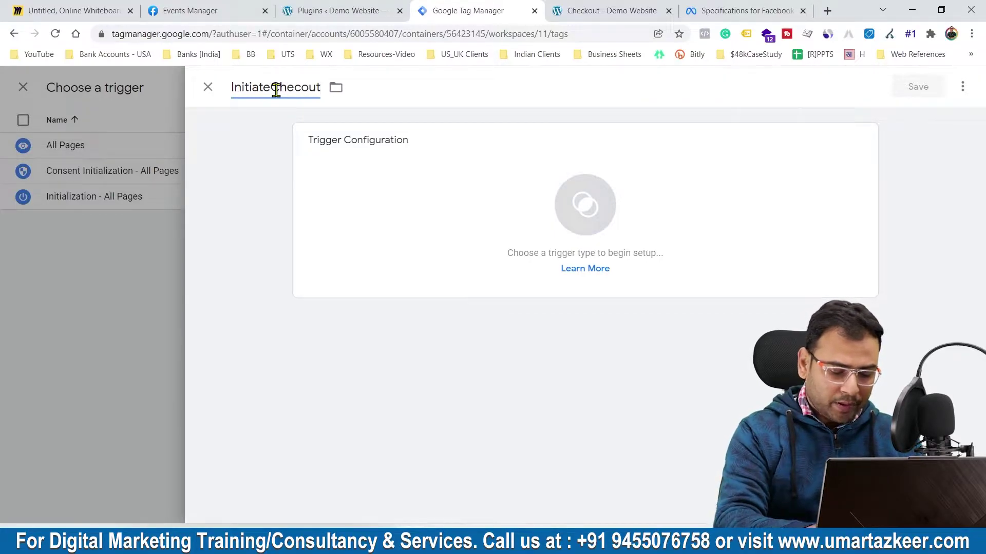
key("BackSpace")
key("BackSpace")
key("BackSpace")
type("kput_Page")
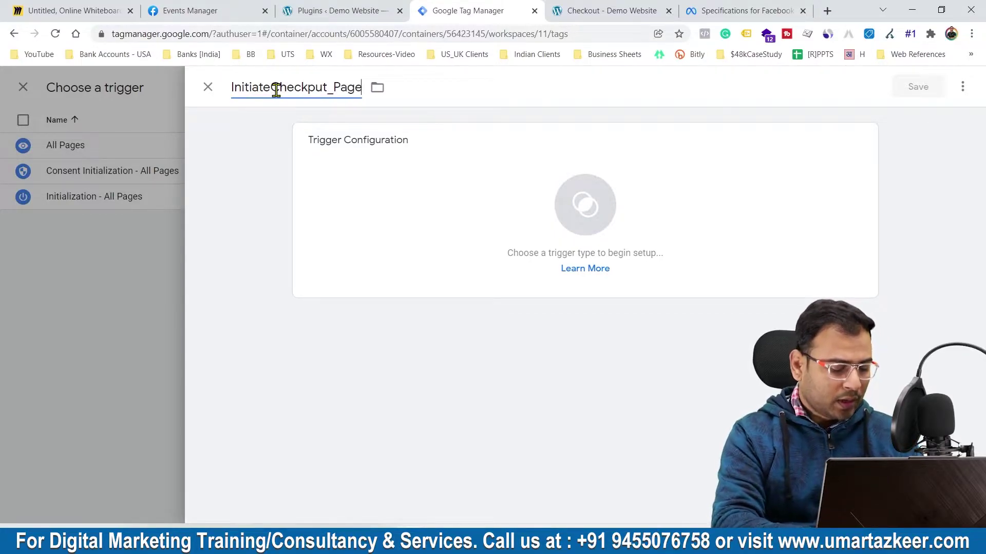
left_click(434, 189)
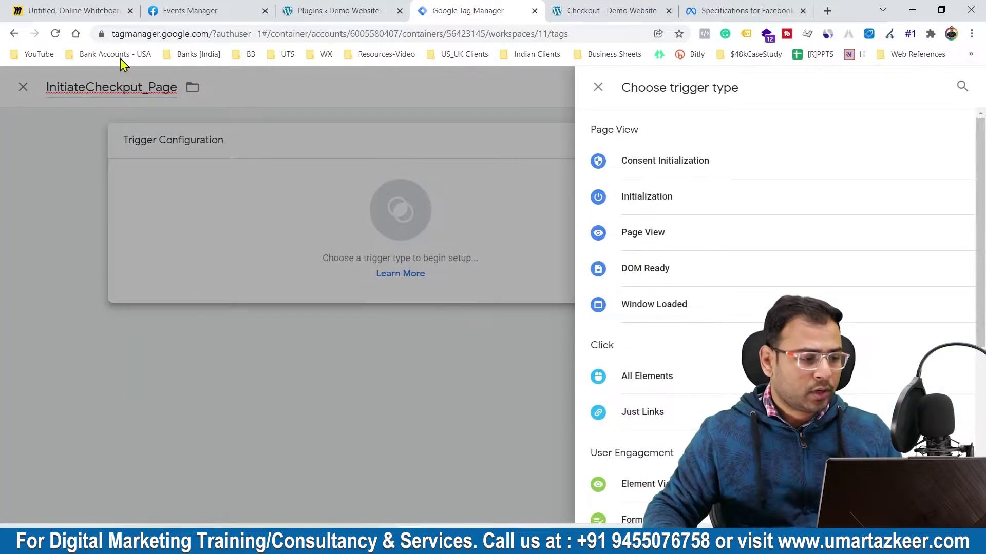
left_click(125, 93)
left_click(314, 88)
key("BackSpace")
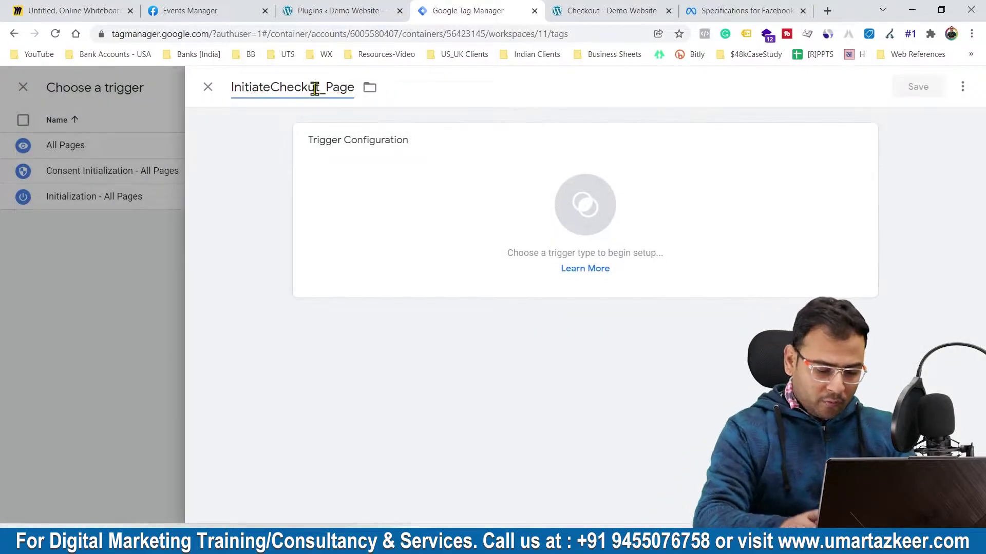
type("o")
- Make the trigger a Page View type that fires only on Some Page Views
left_click(396, 163)
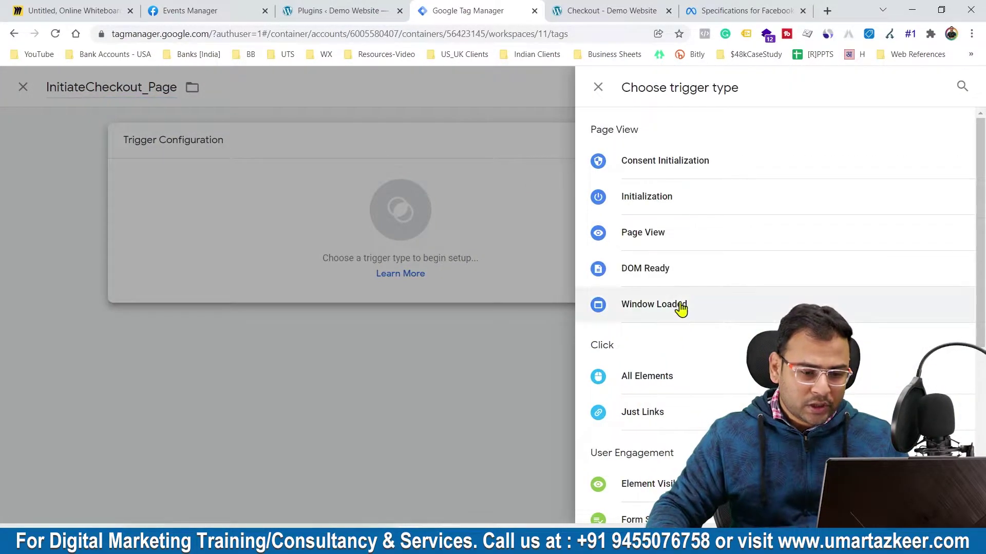
left_click(673, 233)
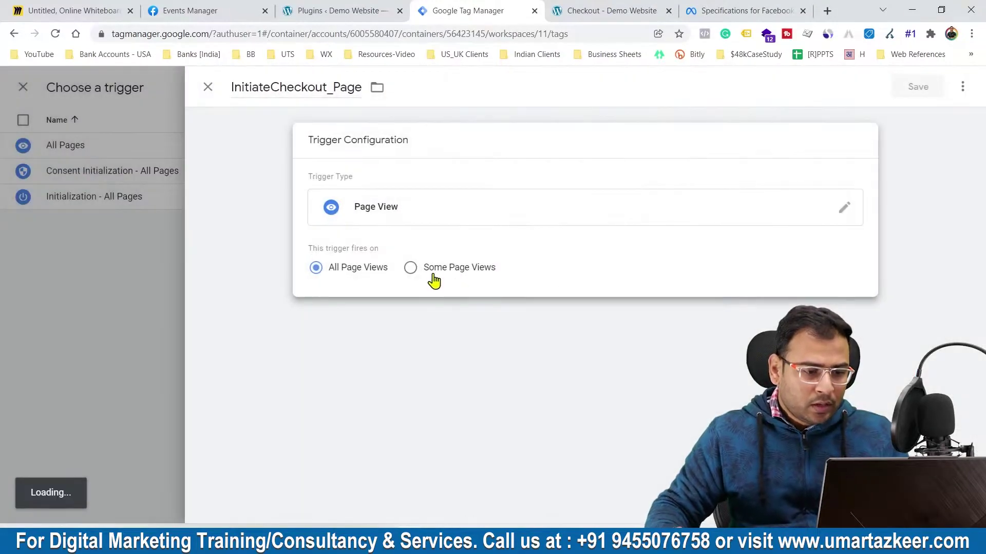
left_click(434, 271)
- Set the firing condition to Page URL contains "/checkout/" and save the trigger to the tag
left_click(380, 329)
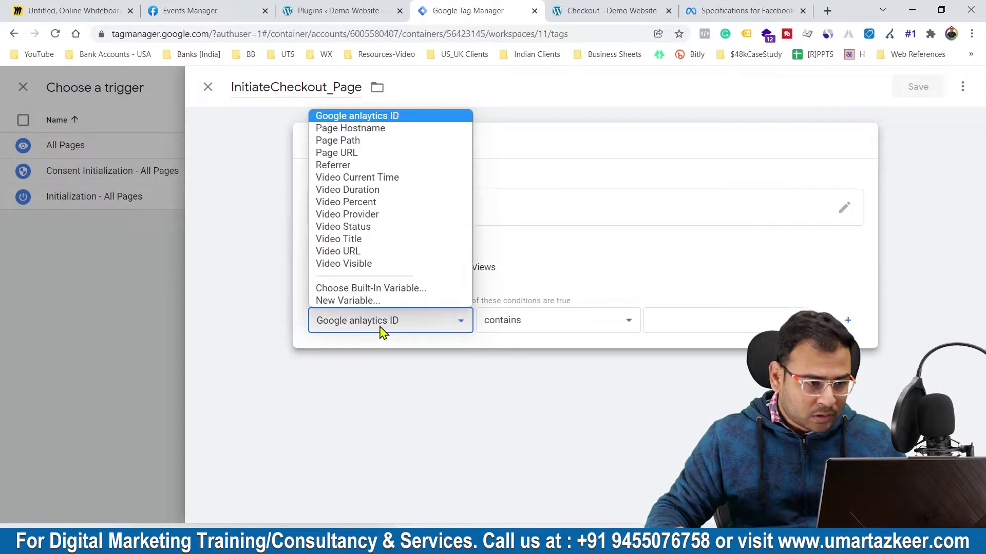
left_click(376, 153)
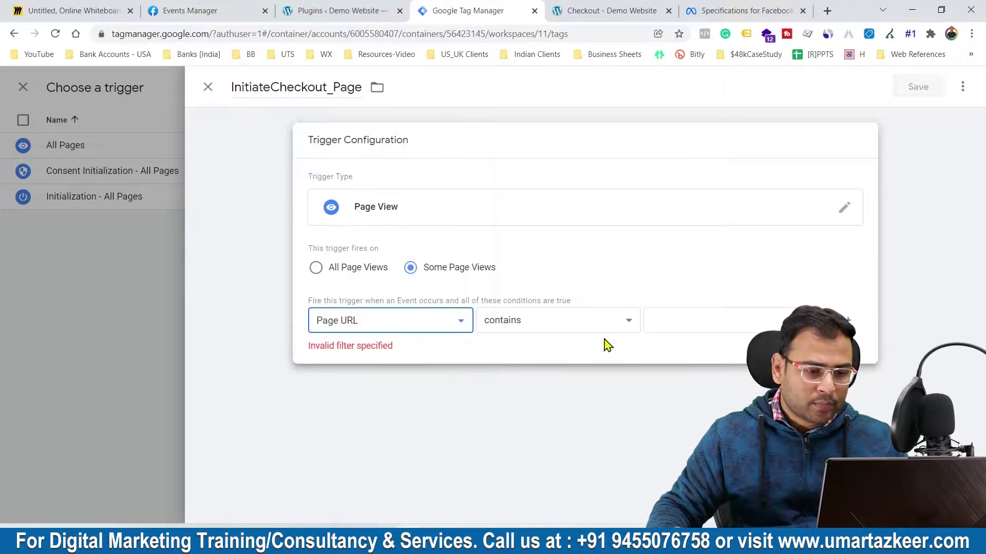
left_click(687, 322)
type("/")
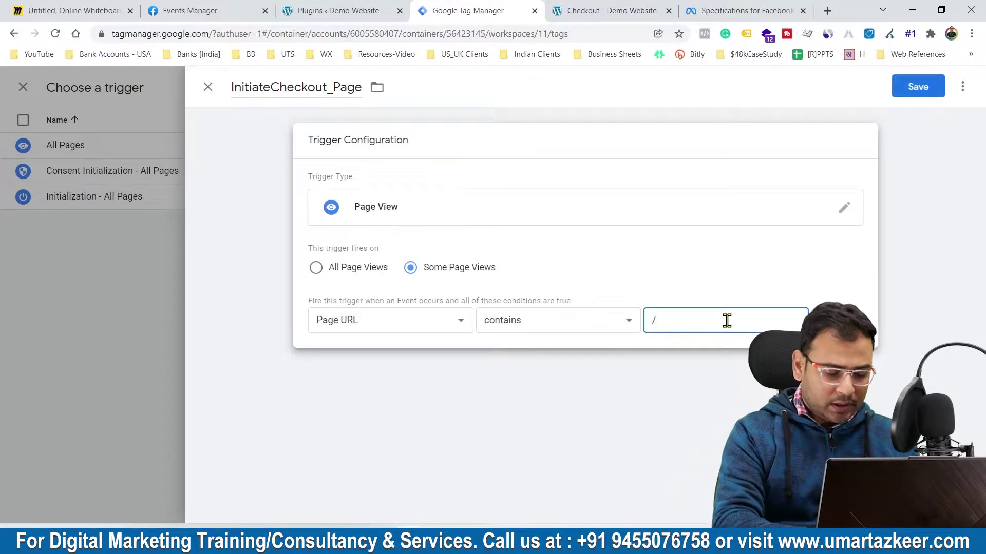
type("checkout")
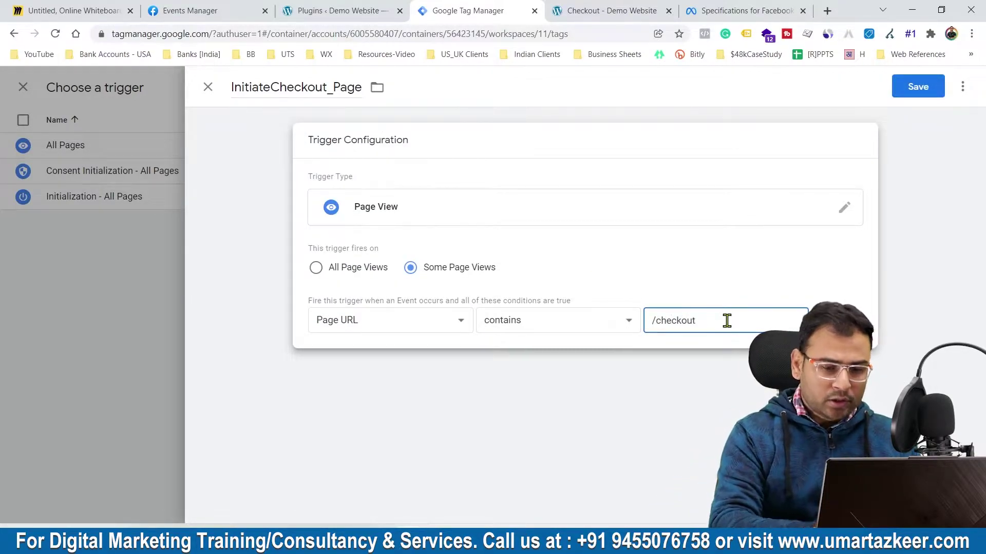
type("r/")
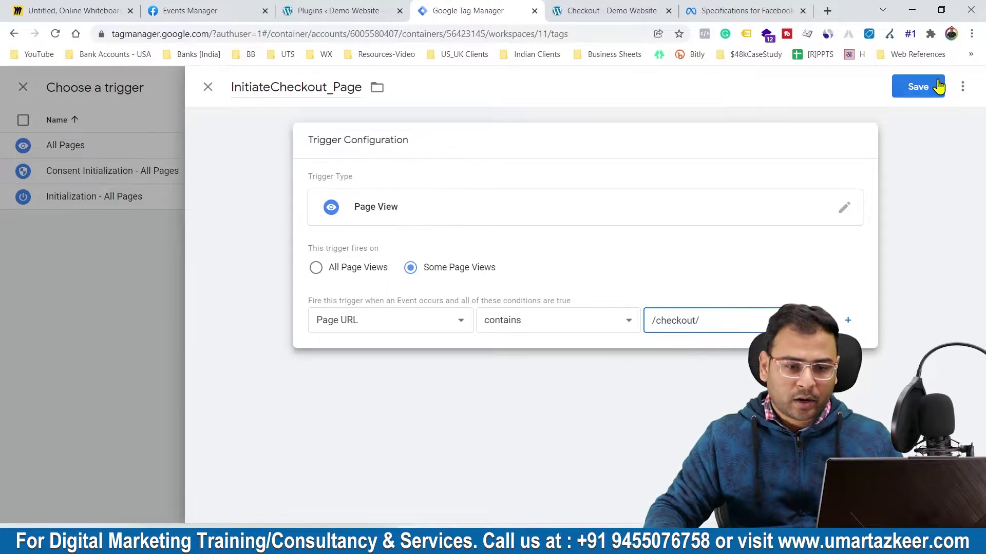
left_click(933, 85)
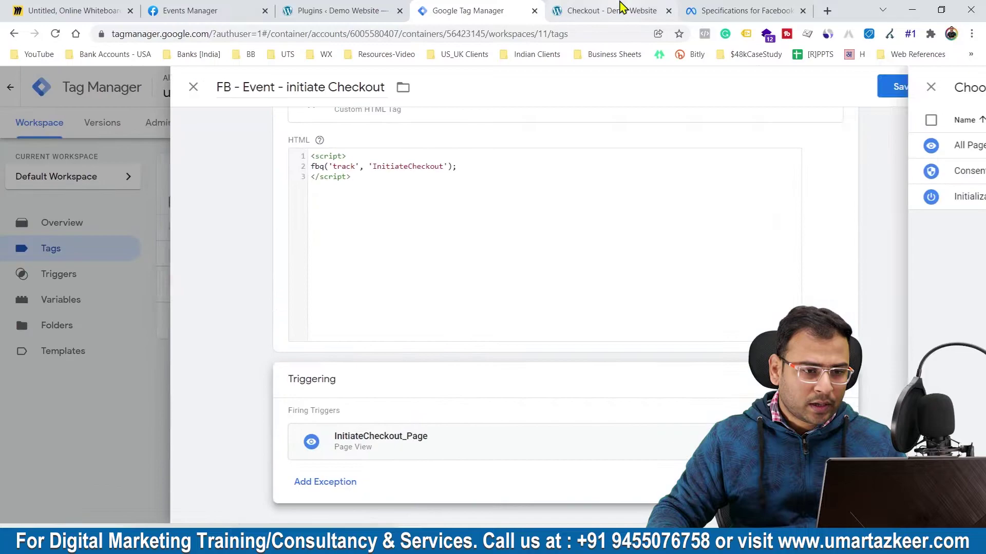
- Check the /checkout/ part of the address on the demo website's order-received page and its checkout page
left_click(589, 10)
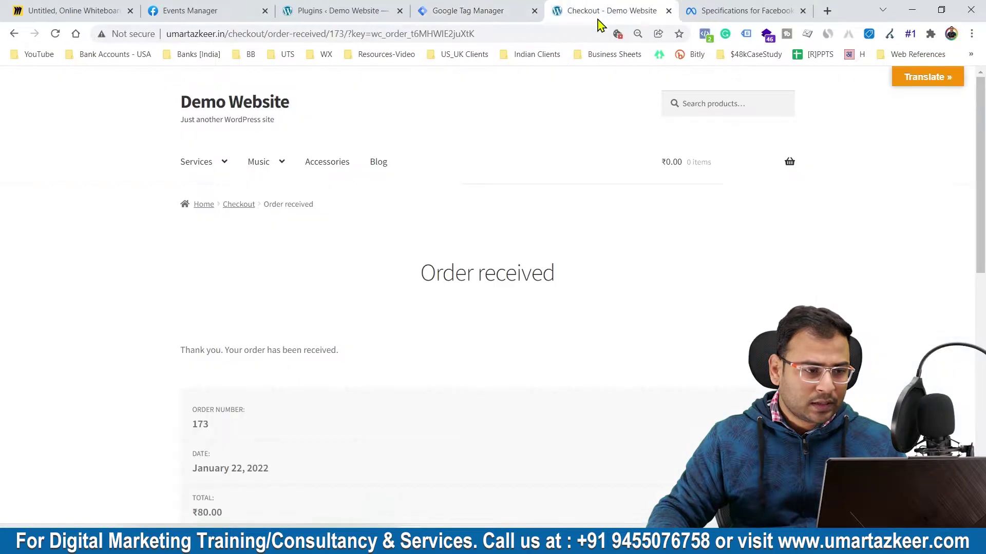
left_click_drag(267, 34, 211, 35)
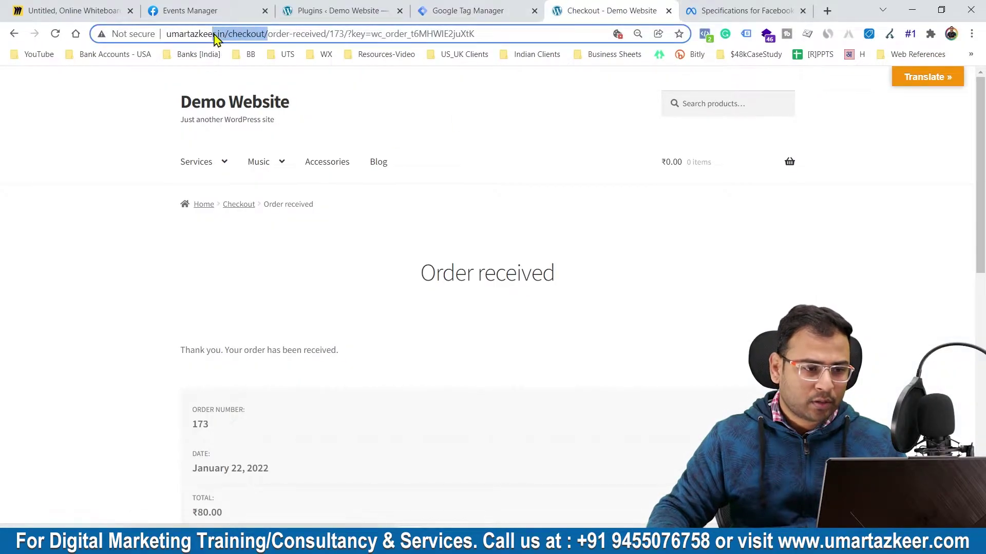
left_click(477, 7)
left_click(590, 10)
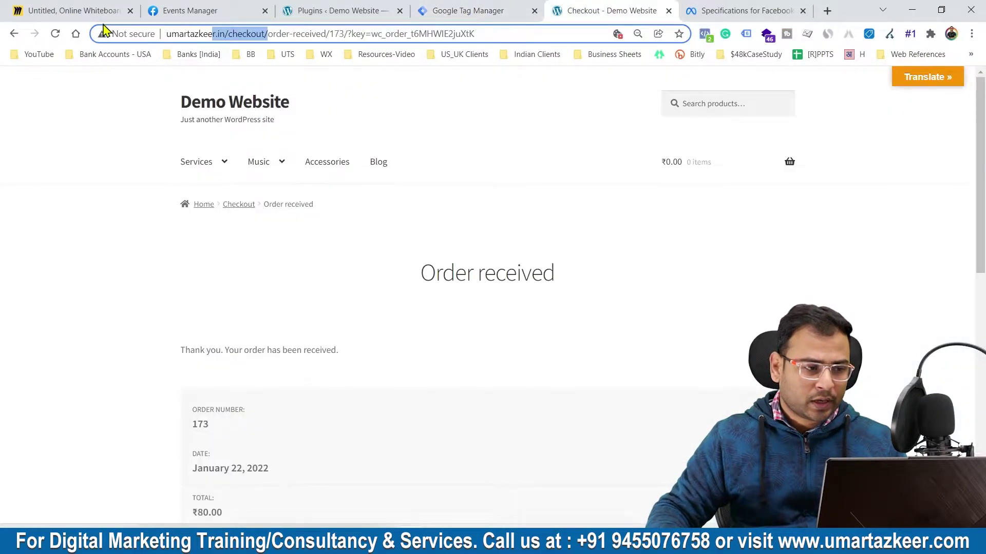
left_click(14, 35)
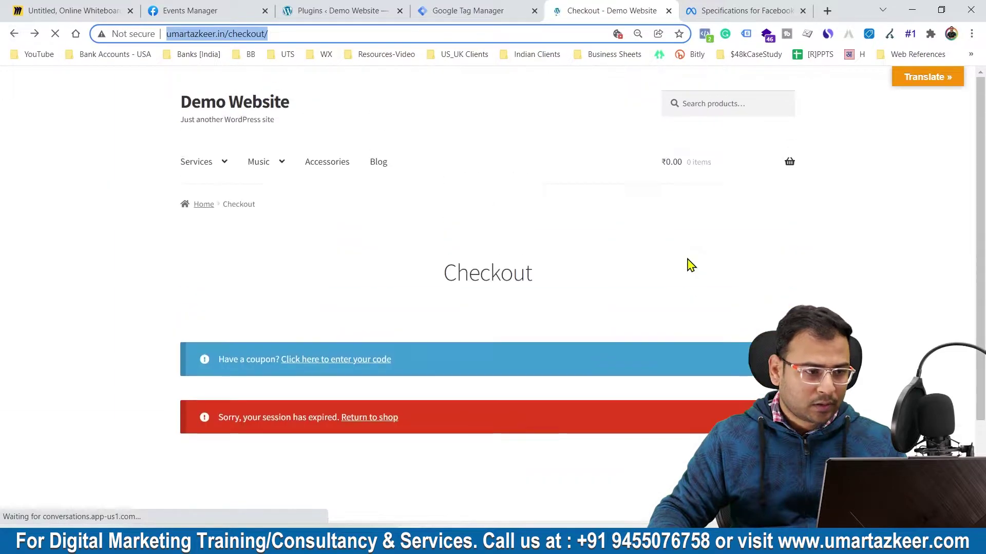
left_click_drag(272, 33, 224, 33)
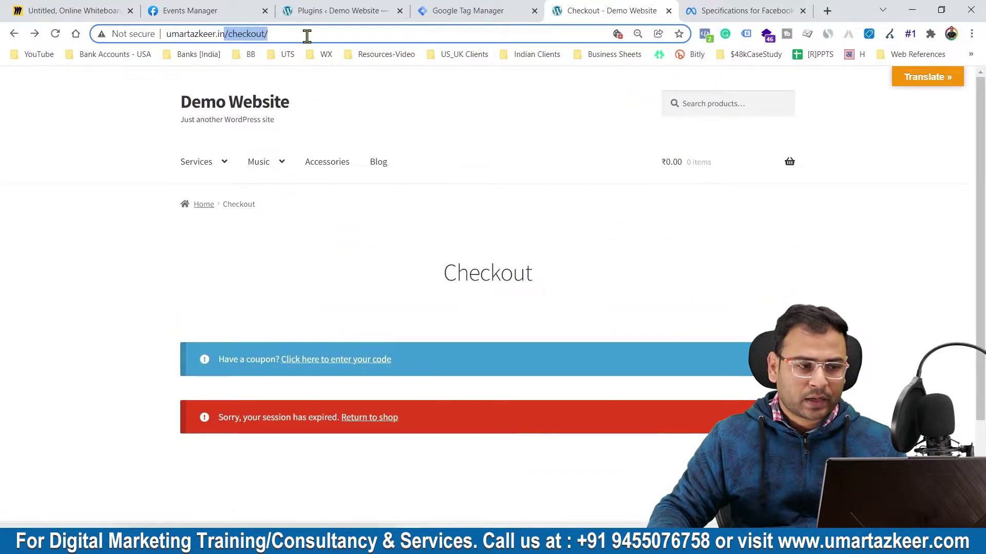
- Copy the full address of the demo website's checkout page
triple_click(371, 36)
left_click(360, 36)
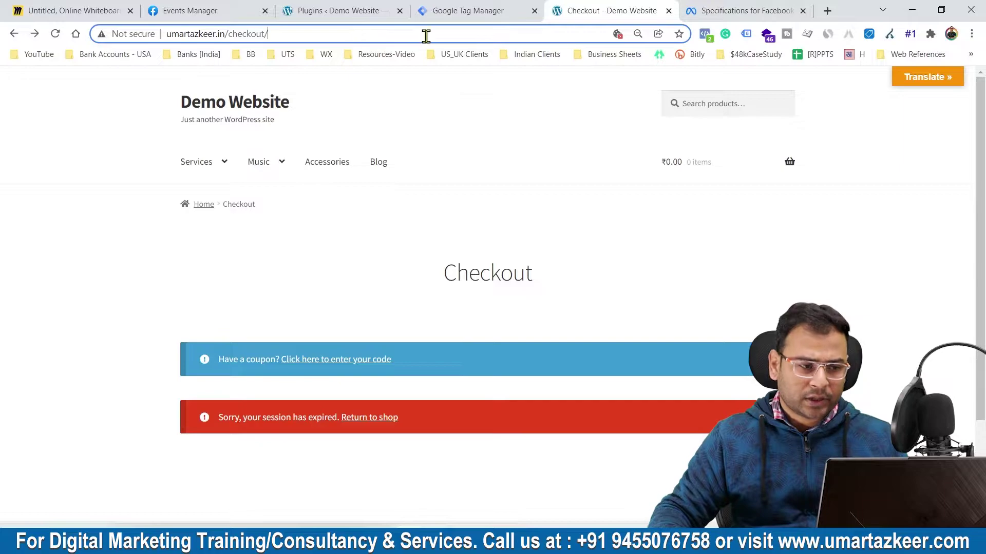
key("ctrl+a")
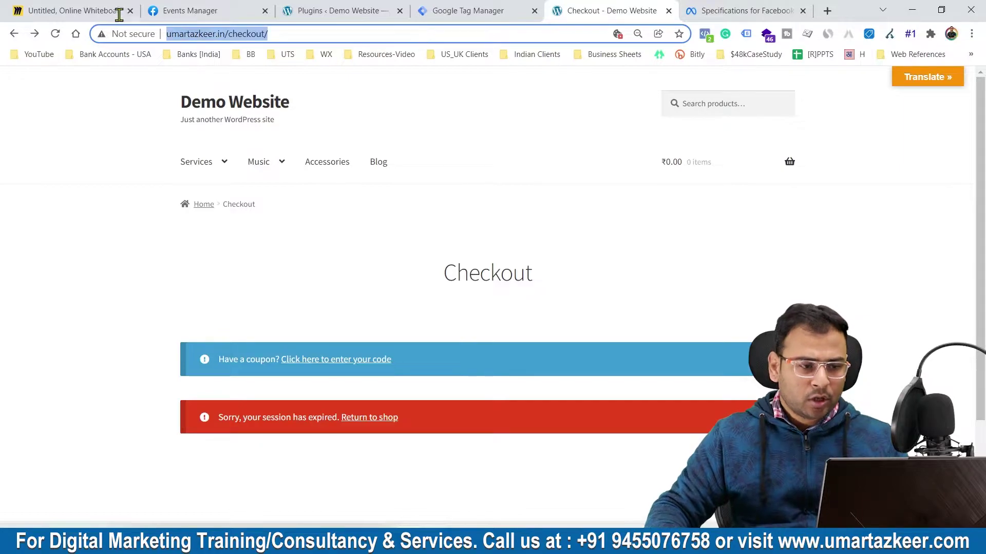
- Reopen the tag's InitiateCheckout_Page trigger and try the condition Page URL equals the copied checkout page address
left_click(465, 7)
left_click(466, 443)
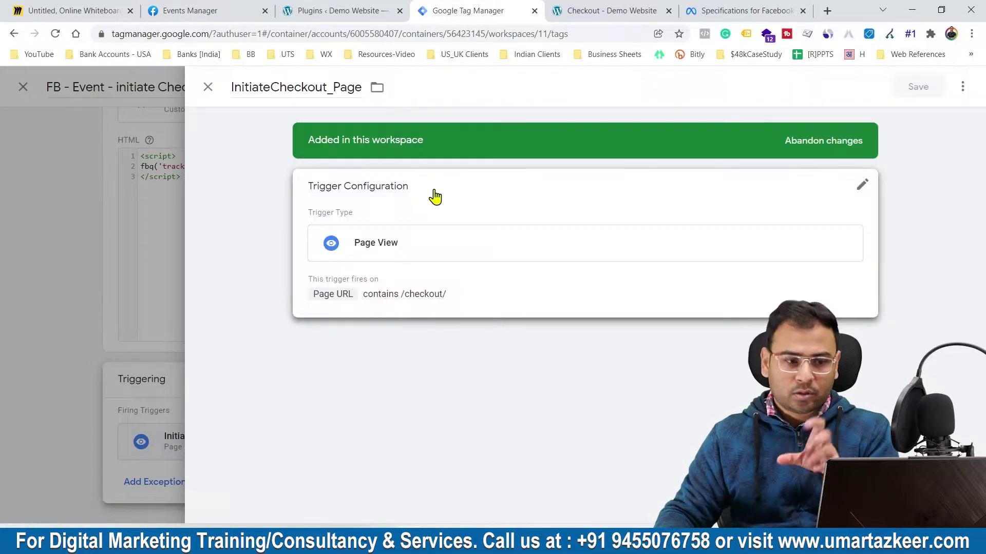
left_click(482, 288)
left_click(529, 385)
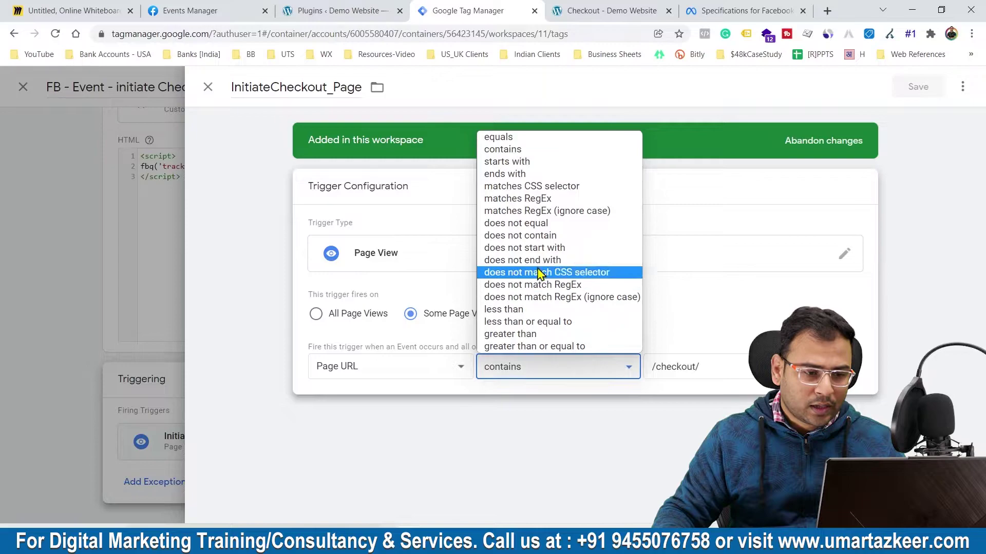
left_click(544, 138)
left_click(698, 366)
key("ctrl+a")
key("ctrl+v")
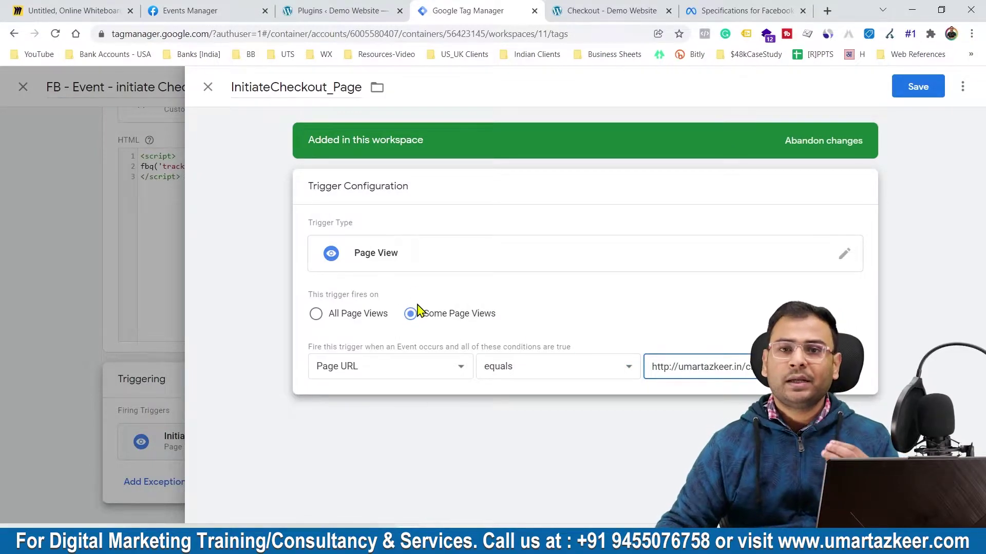
key("ctrl+z")
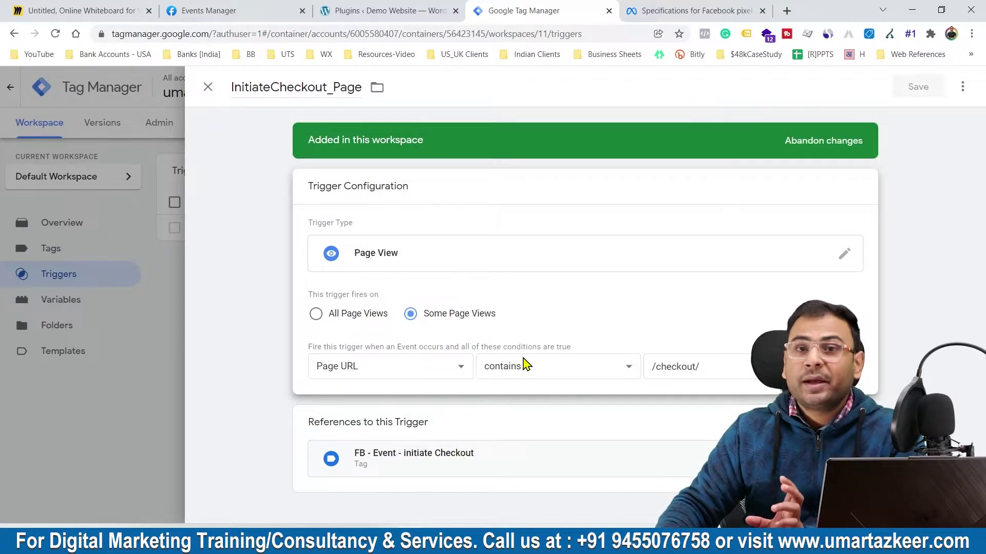
- Review the match operators for the trigger's Page URL condition, keep "contains", and close the trigger
left_click(525, 365)
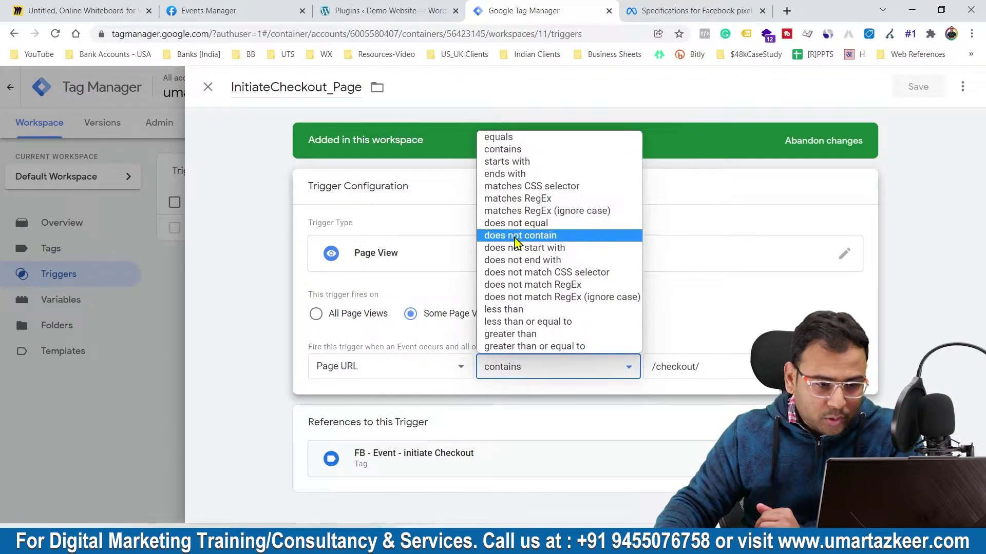
left_click(527, 150)
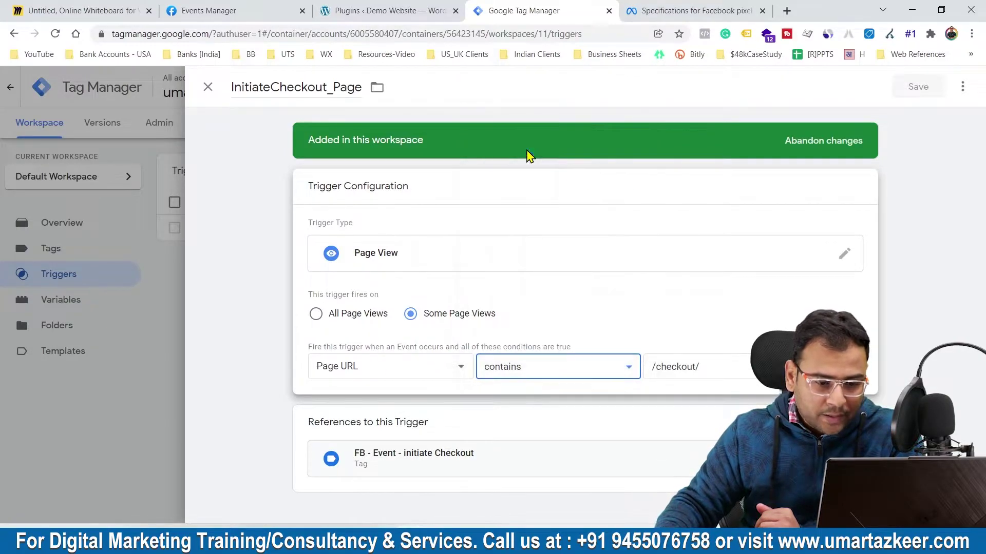
left_click(914, 186)
left_click(209, 88)
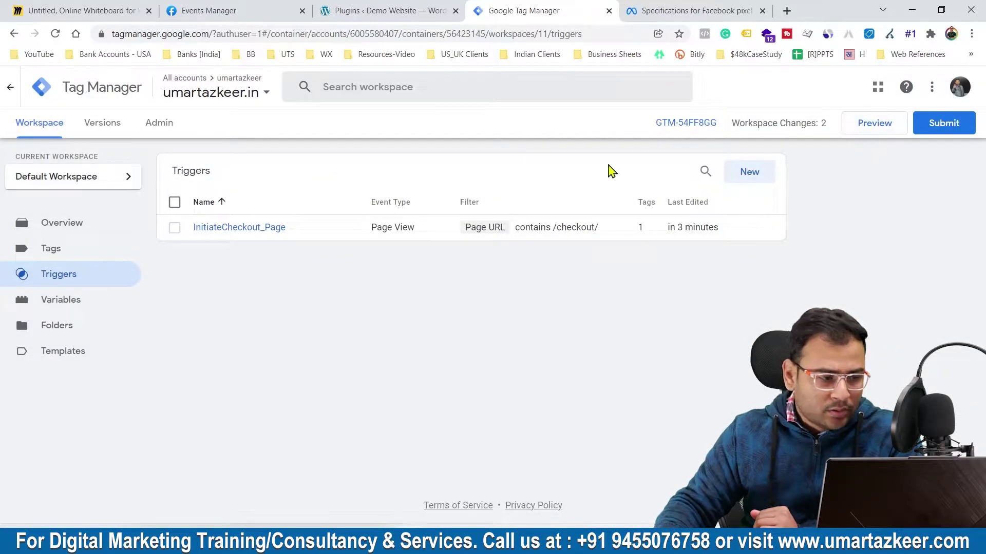
- Go to the container's tag list, start Preview mode, and connect Tag Assistant to the demo website
left_click(78, 254)
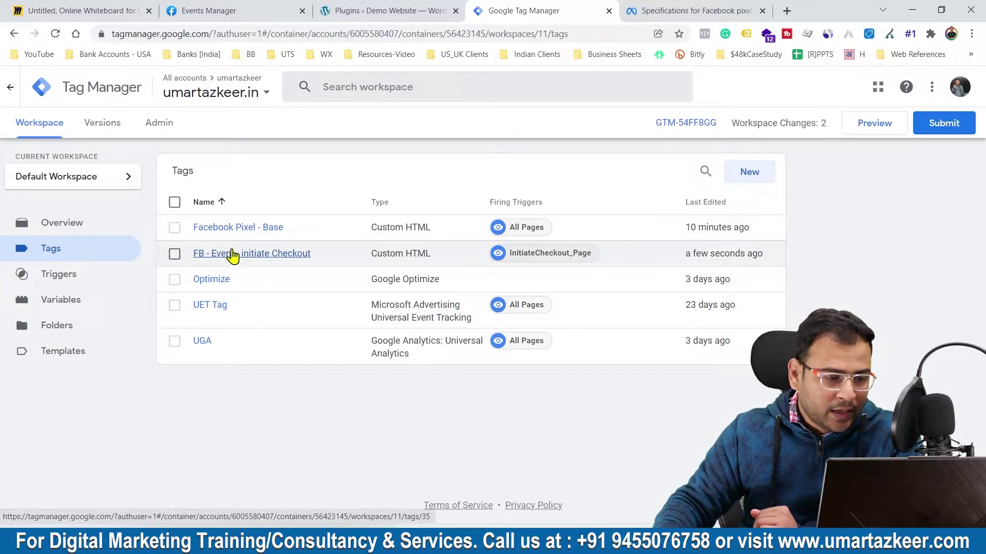
left_click(877, 128)
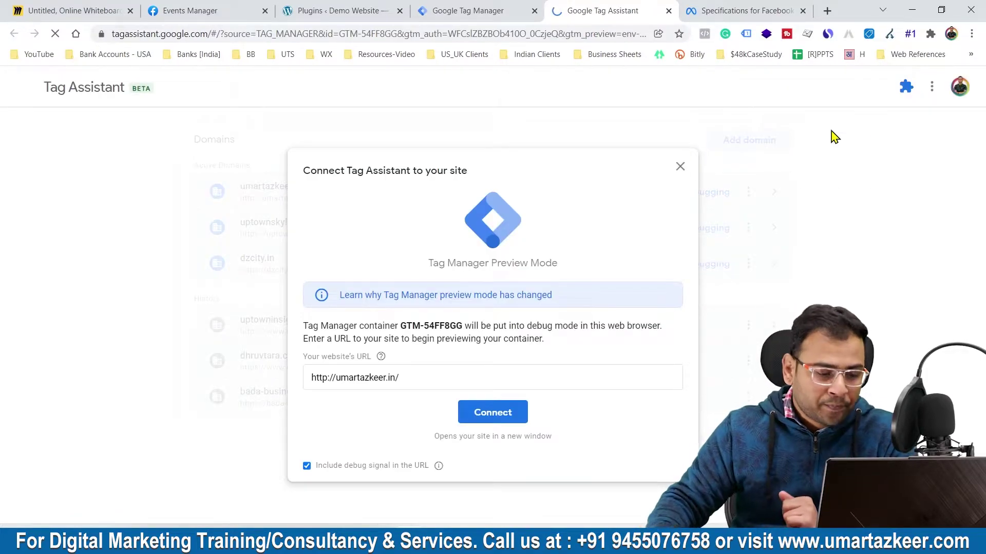
left_click(492, 410)
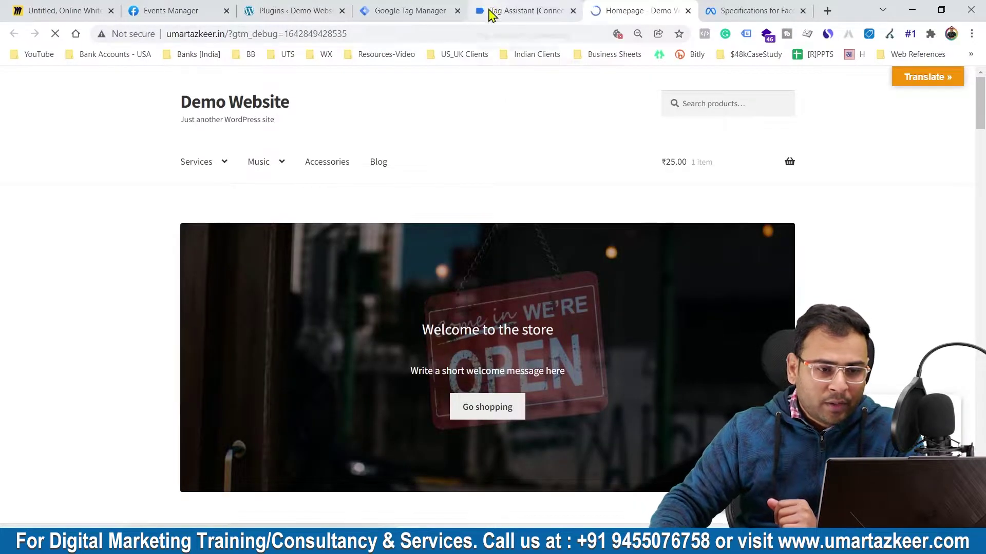
- Look through the demo website's homepage in the debug session and return to the Tag Assistant window
scroll(634, 185, "down", 7)
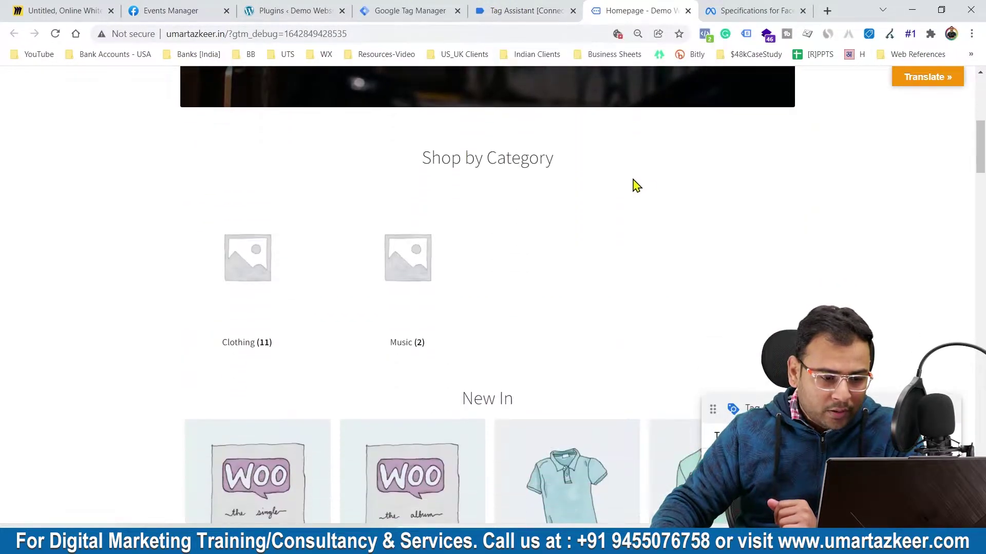
scroll(633, 185, "down", 6)
left_click(518, 10)
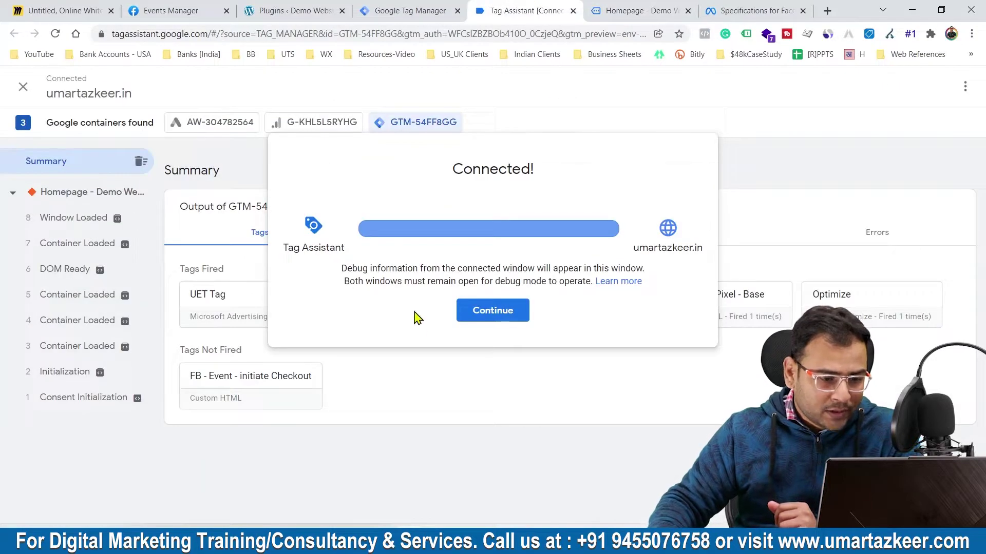
- Continue past the Tag Assistant connection notice and open the Long Sleeve Tee product page on the demo website
left_click(513, 314)
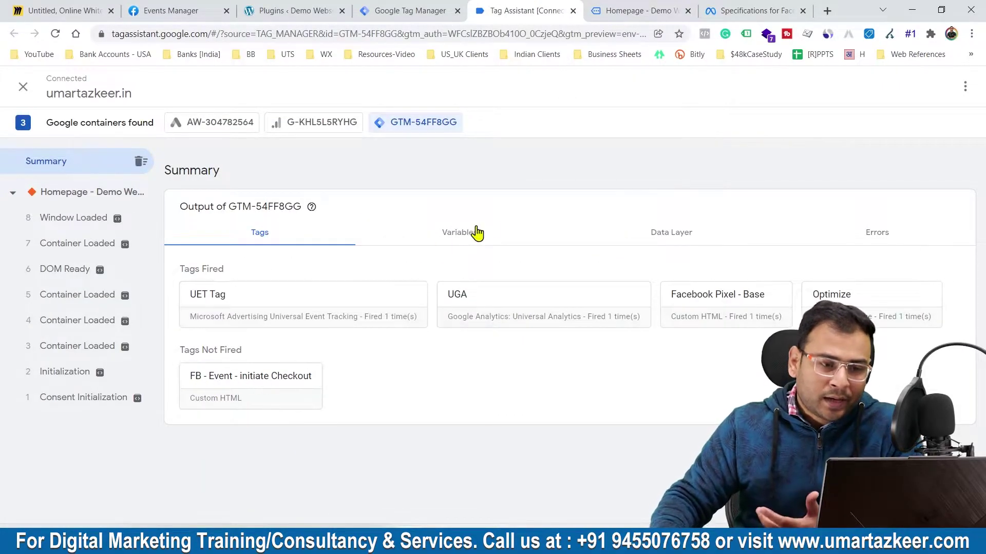
left_click(637, 11)
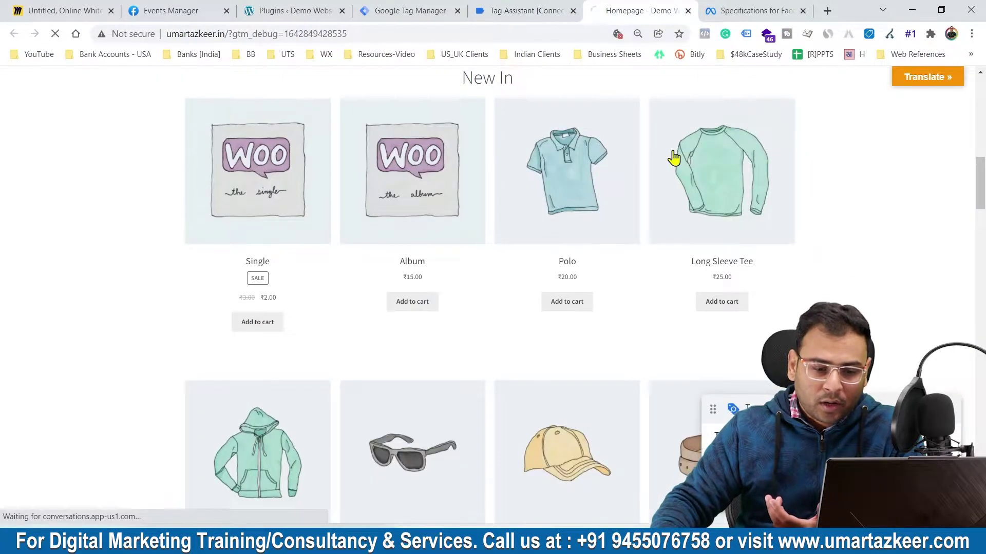
left_click(673, 158)
- Check in Tag Assistant which tags fired on the Long Sleeve Tee page and in the overall summary
left_click(550, 8)
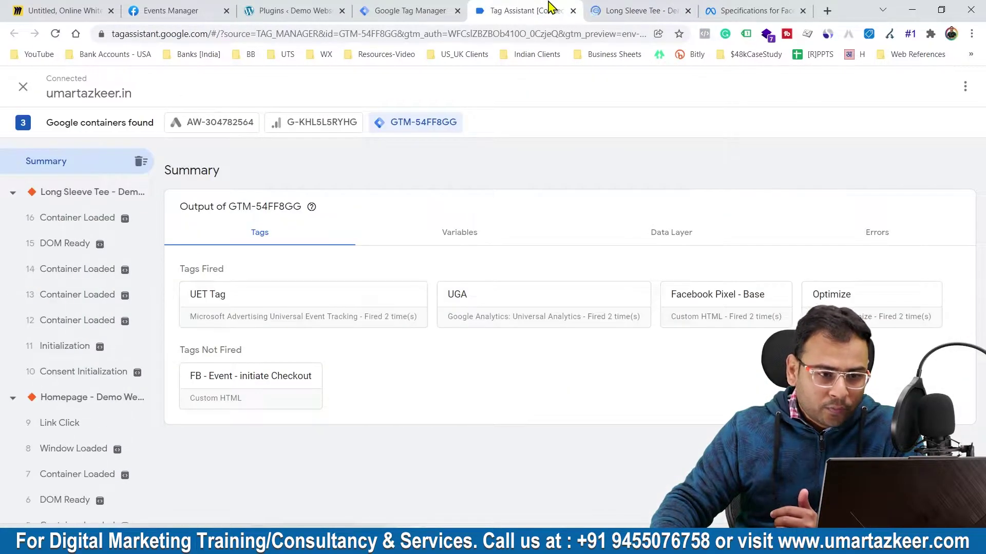
left_click(616, 10)
left_click(510, 9)
left_click(58, 195)
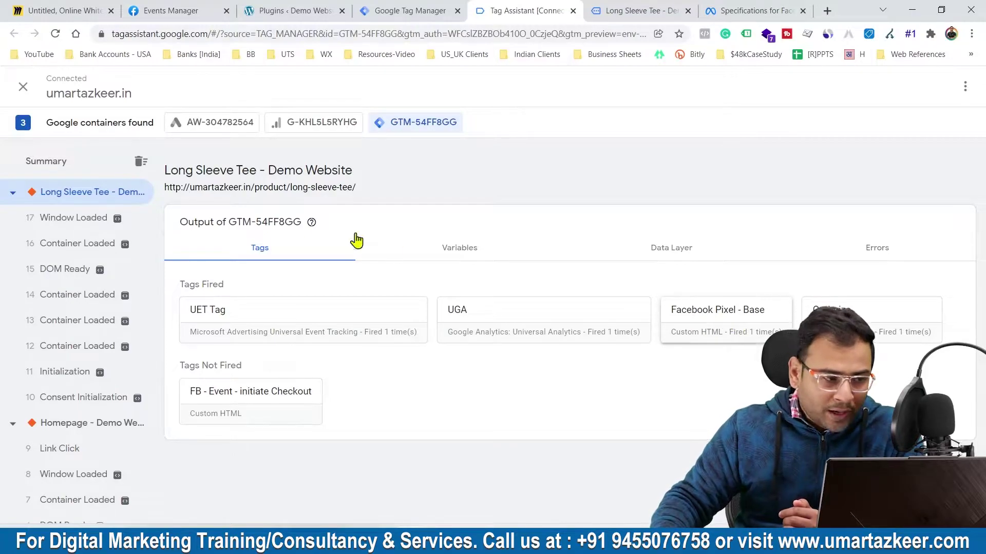
left_click(85, 161)
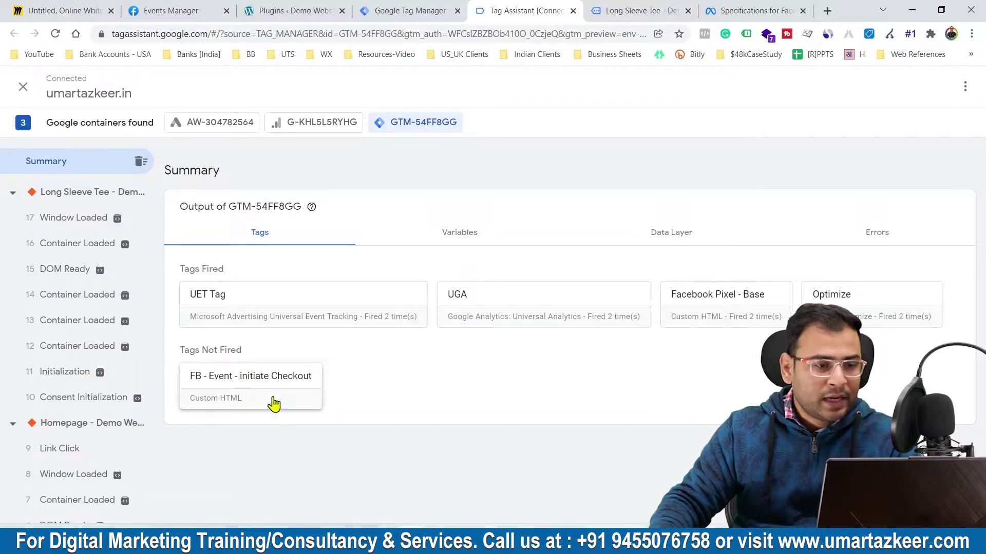
- Add the Long Sleeve Tee to the cart on the demo website, view the cart, and proceed to checkout
left_click(627, 9)
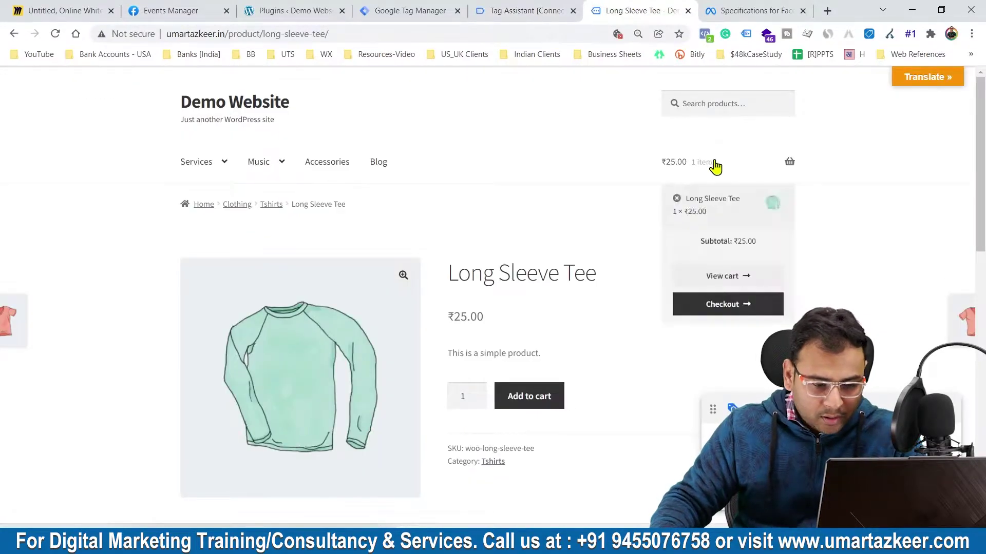
scroll(627, 238, "down", 3)
left_click(510, 202)
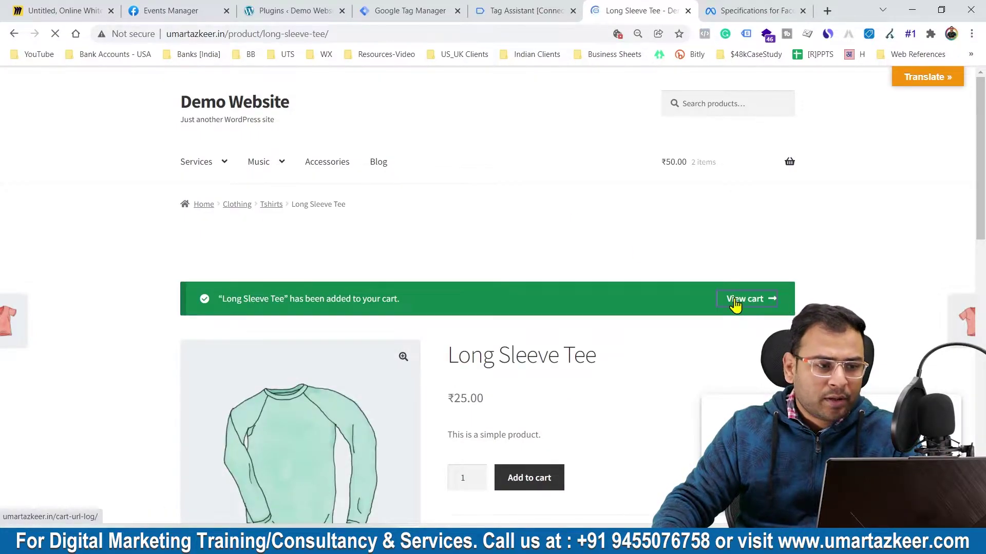
left_click(735, 302)
scroll(669, 244, "down", 5)
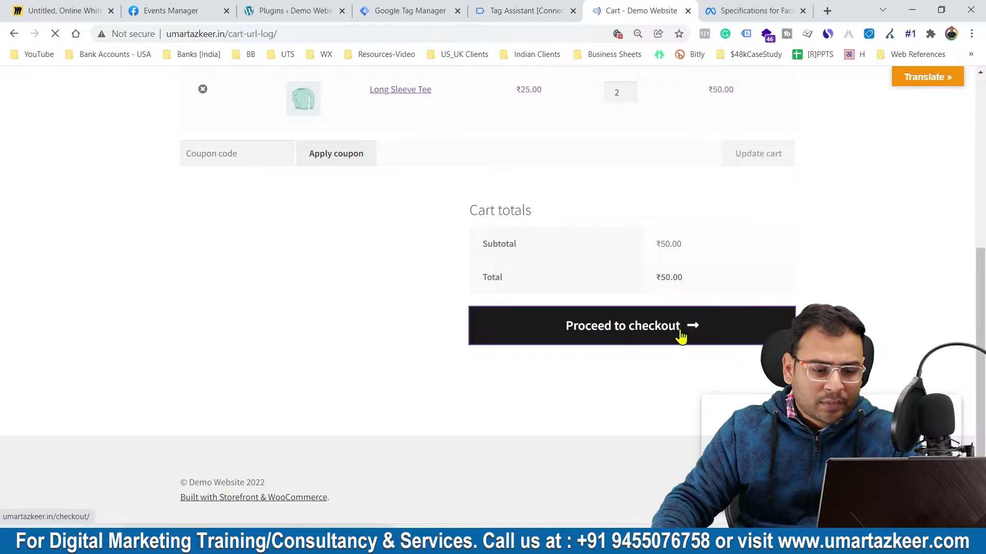
- Check the checkout part of the page address and examine the tags fired on the Checkout page in Tag Assistant
double_click(252, 35)
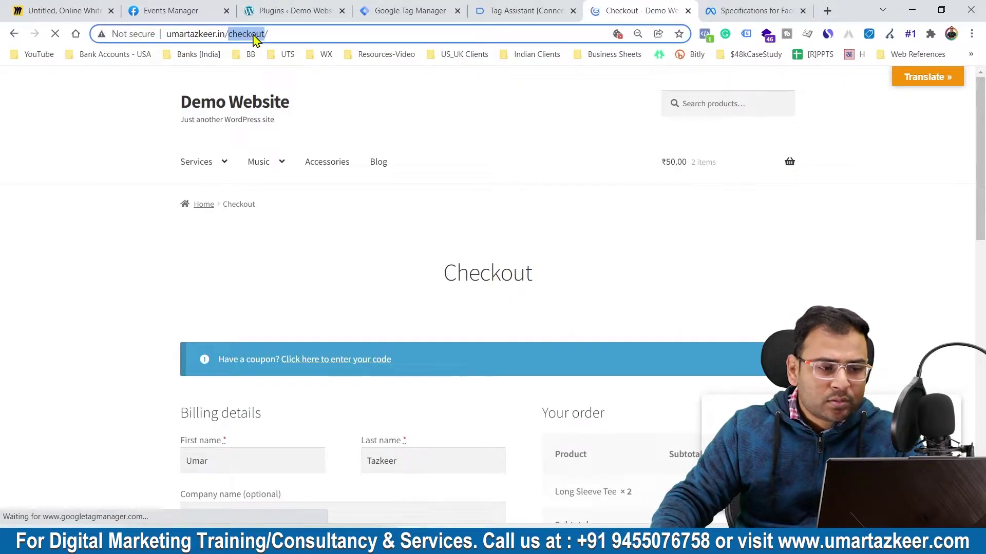
left_click_drag(279, 33, 232, 34)
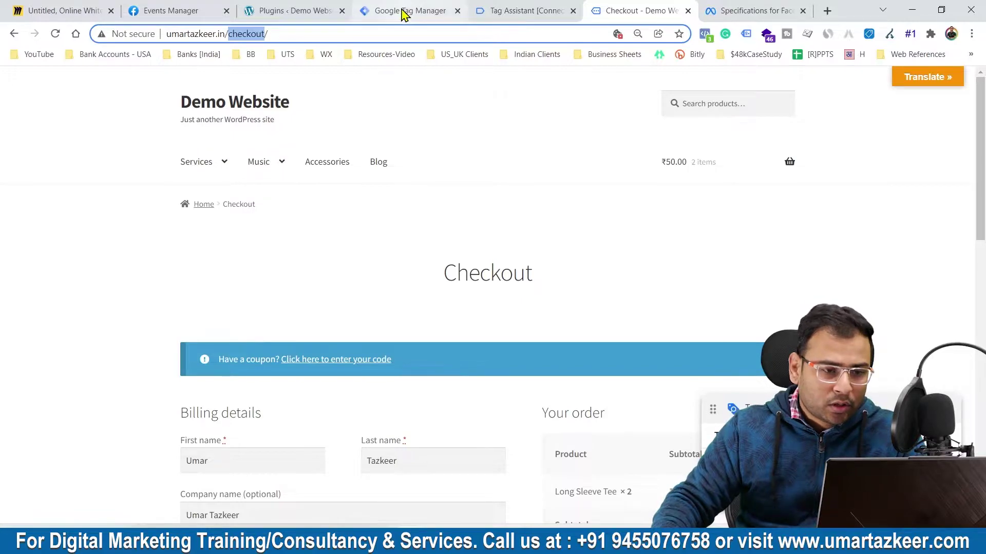
left_click(493, 12)
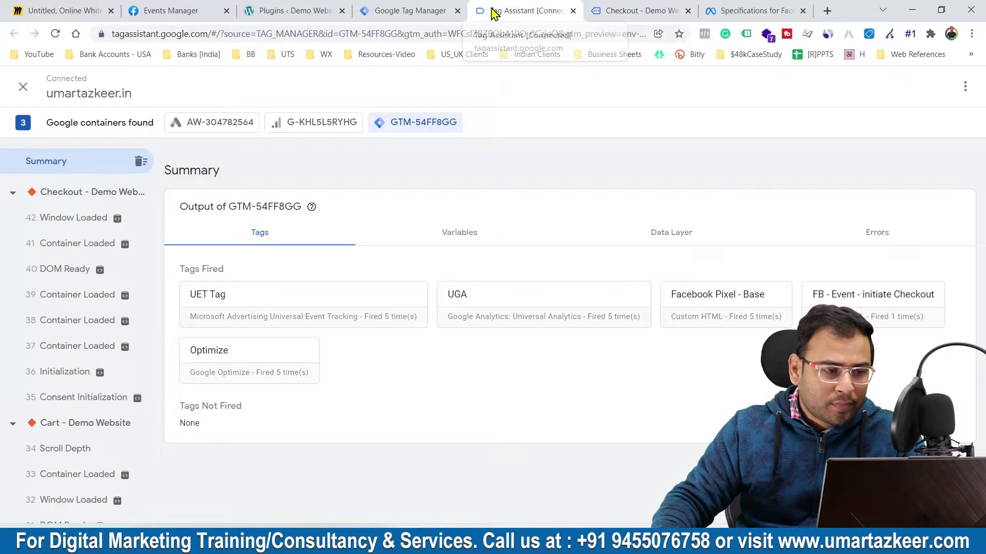
left_click(111, 195)
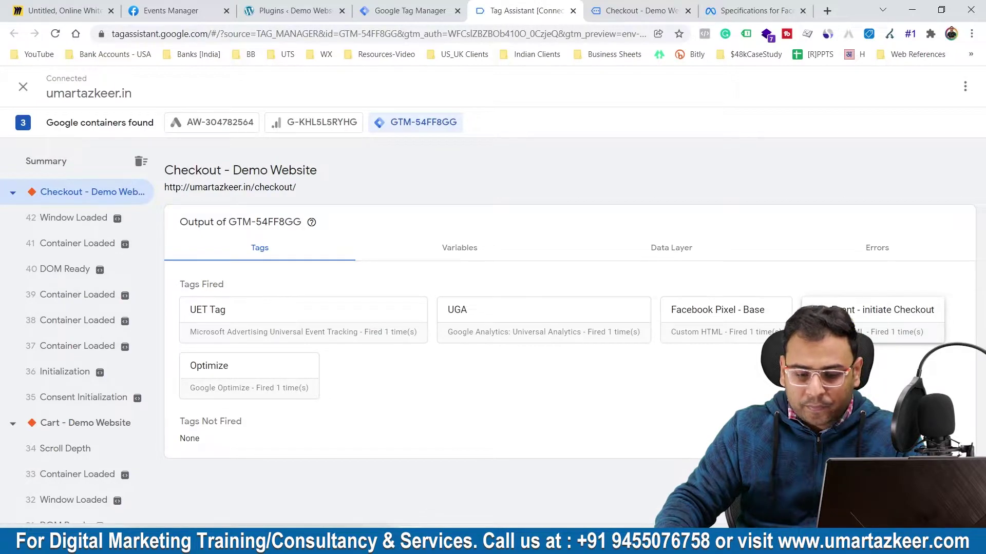
- Inspect the checkout page's InitiateCheckout event in Facebook Pixel Helper and view the Pixel Testing overview in Events Manager
left_click(636, 7)
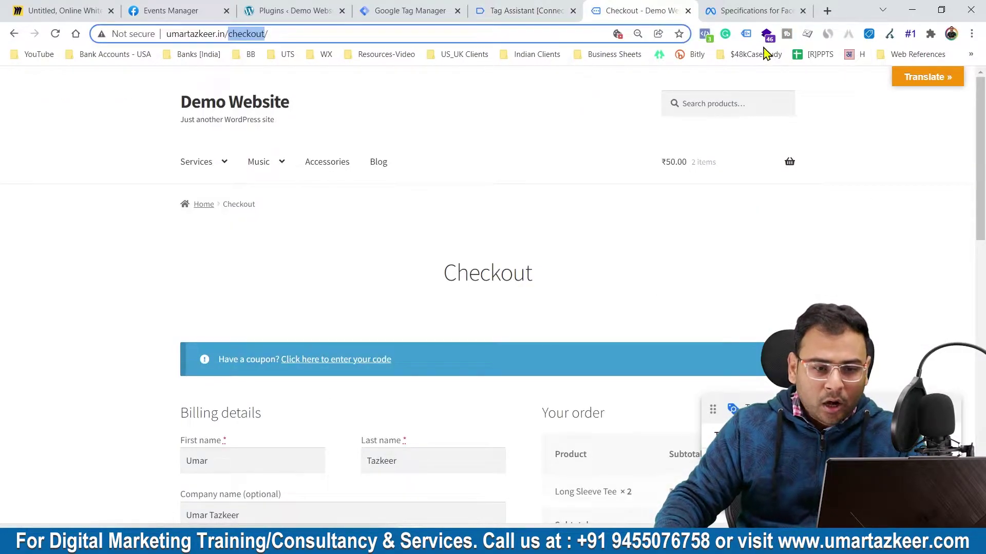
left_click(704, 33)
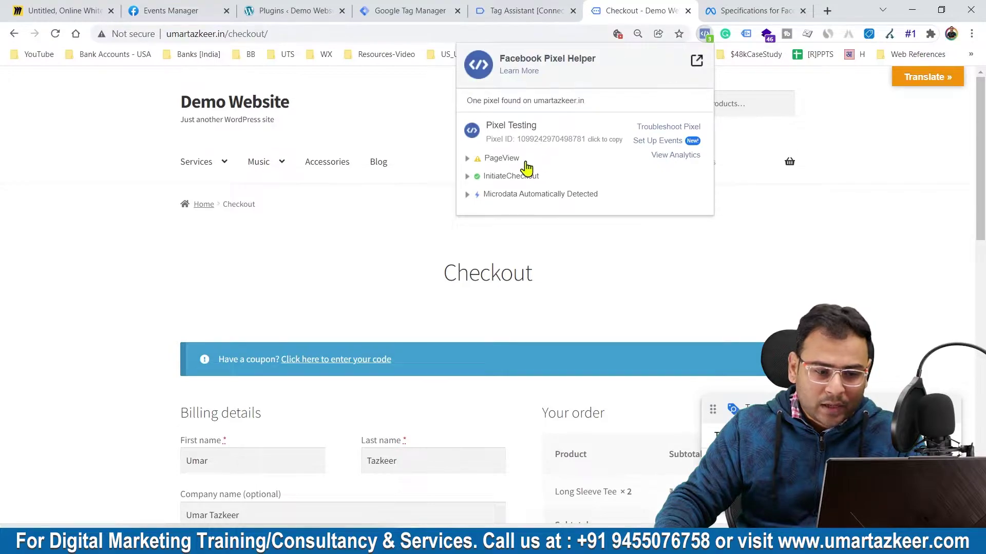
left_click(504, 181)
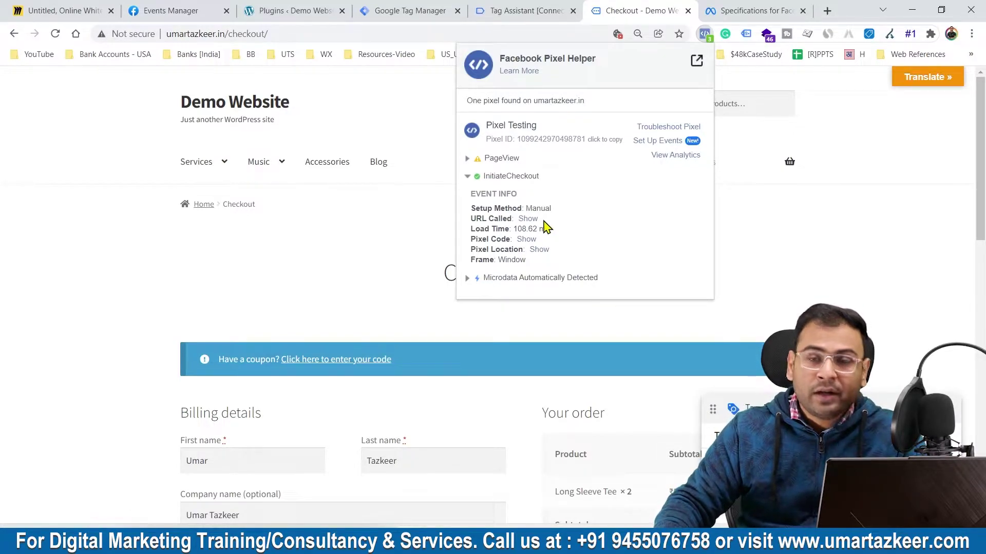
left_click(510, 177)
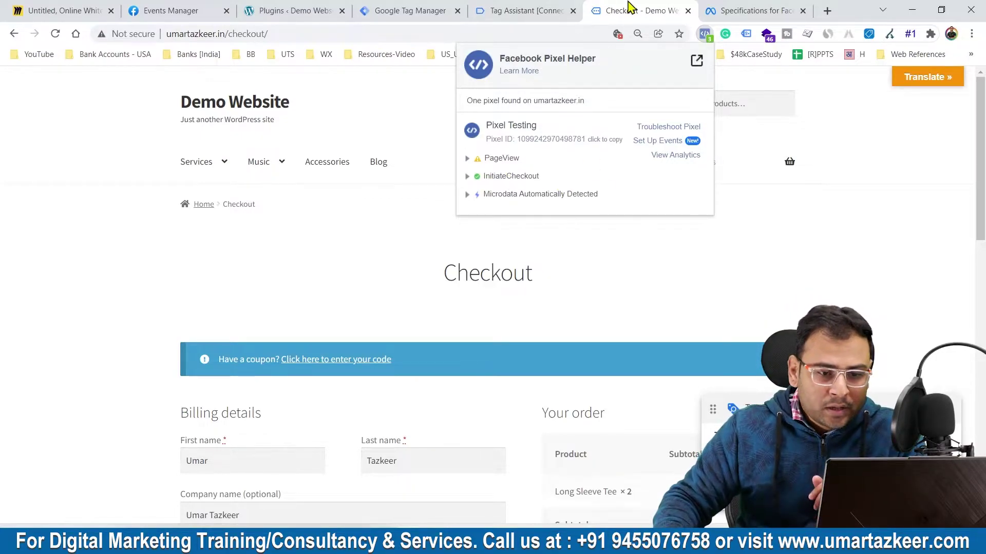
left_click(170, 9)
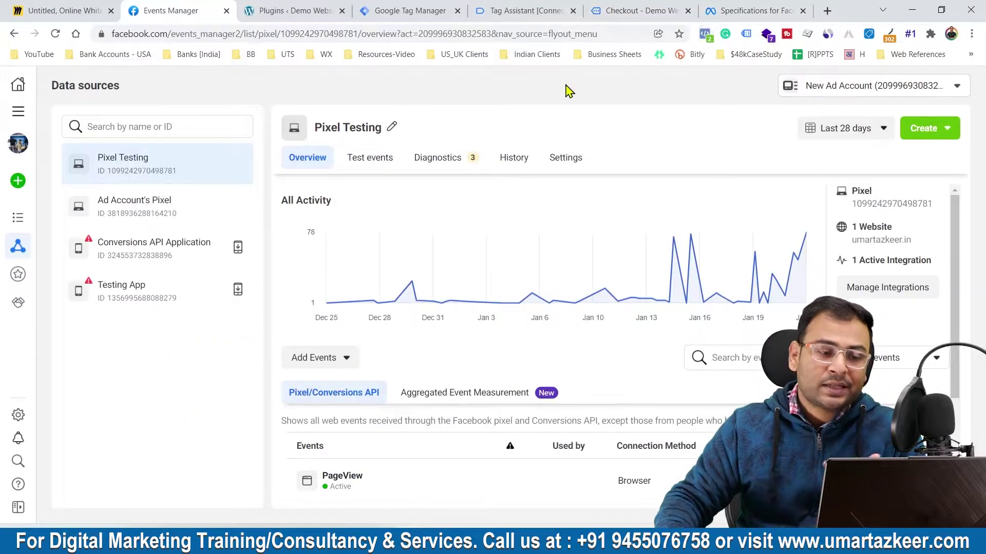
left_click(629, 7)
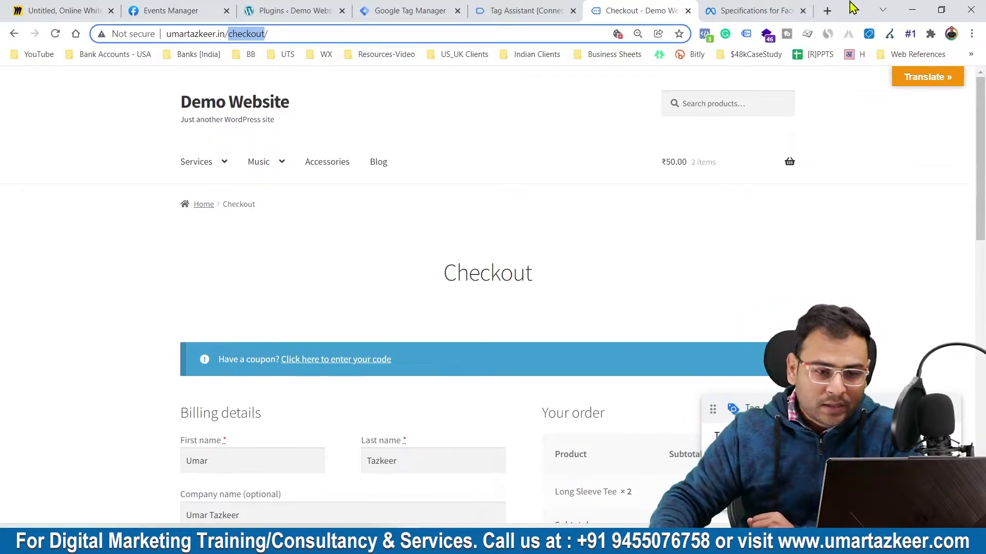
- Find the Add to cart row in Facebook's standard events table and highlight its code fbq('track', 'AddToCart');
left_click(734, 10)
scroll(396, 352, "up", 6)
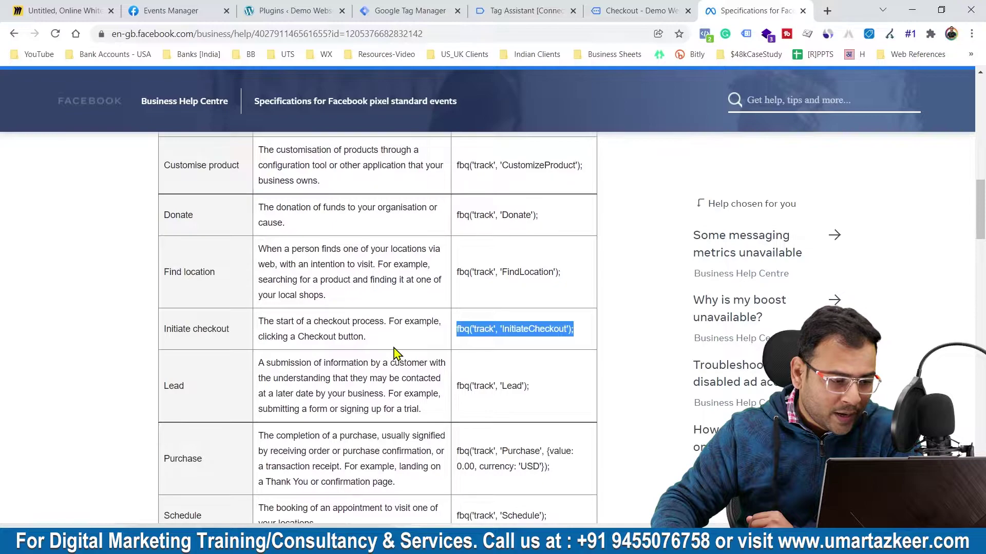
scroll(351, 317, "up", 2)
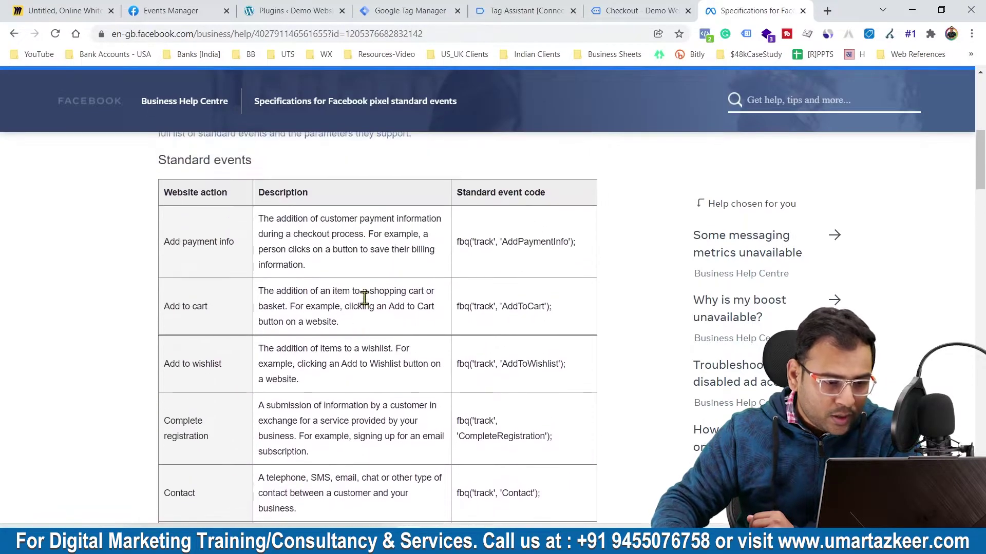
left_click_drag(456, 307, 570, 315)
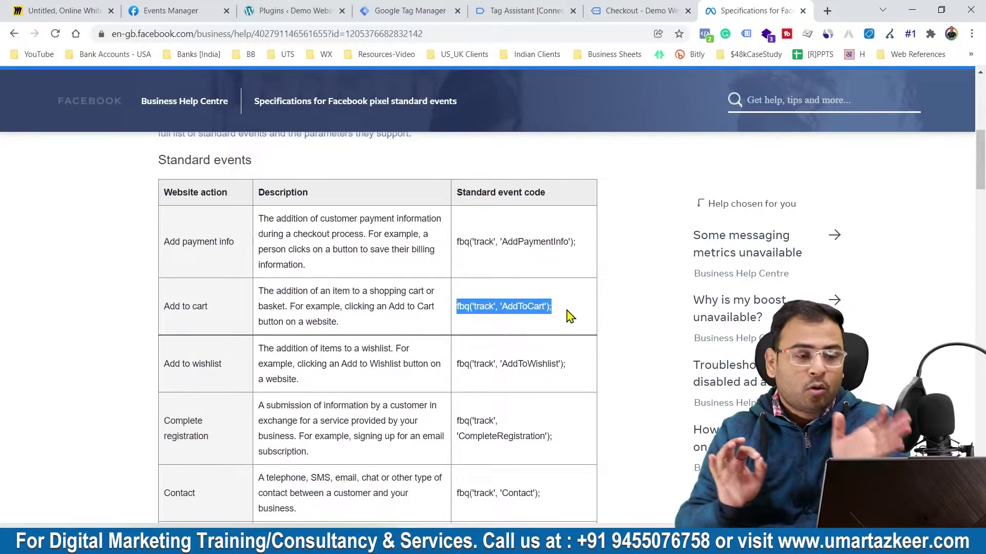
- Switch to Google Tag Manager, review the Facebook Pixel - Base tag's HTML and firing trigger, and close the tag
left_click(409, 10)
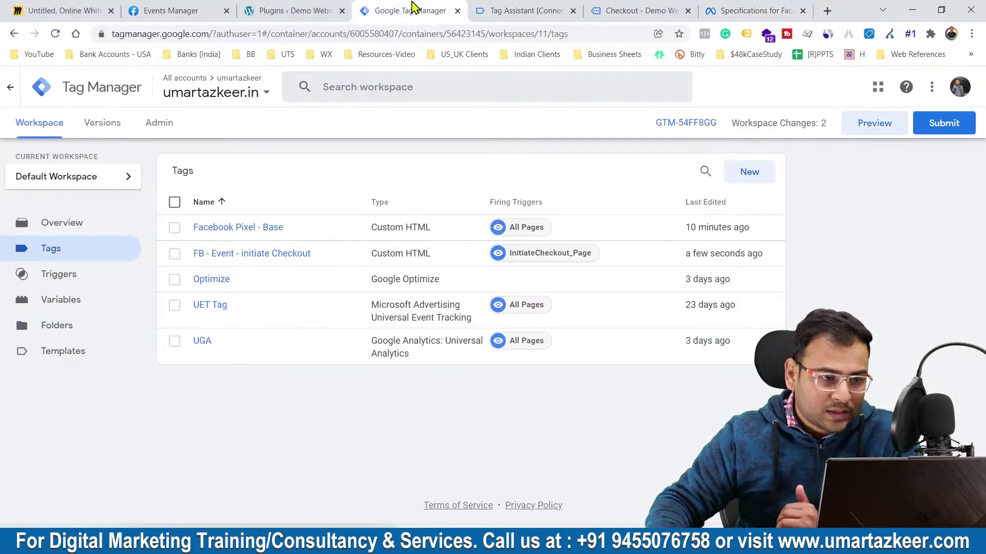
left_click(253, 234)
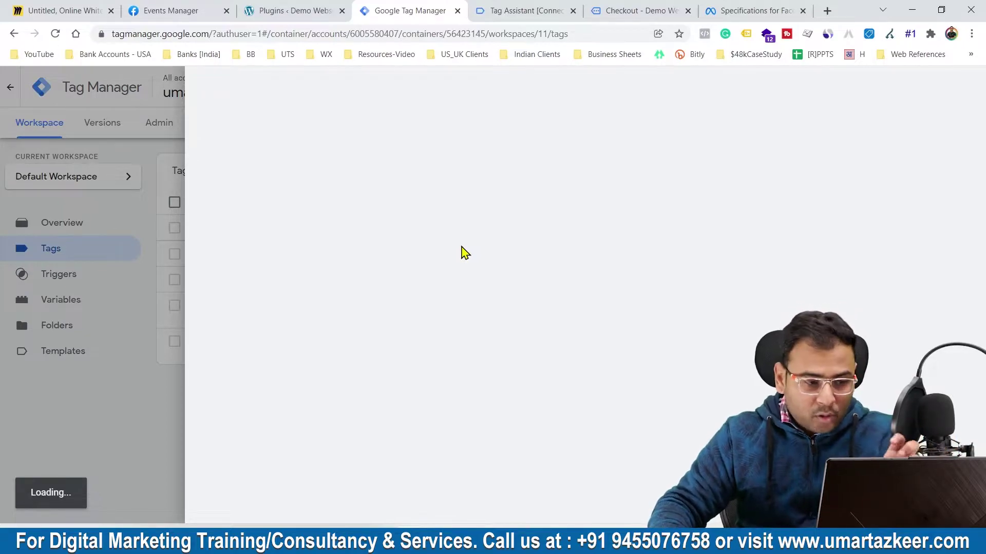
scroll(533, 305, "down", 1)
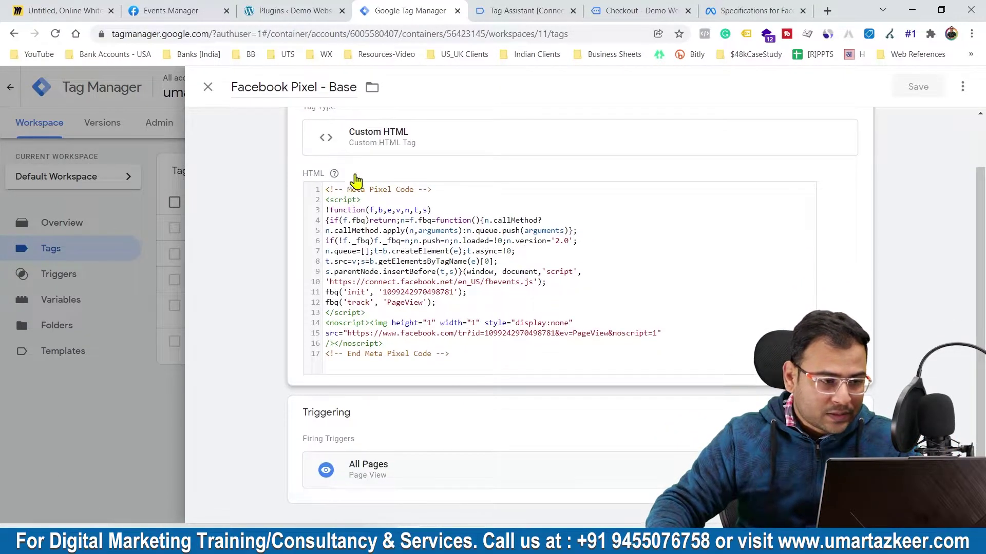
left_click(208, 87)
- Set Facebook Pixel - Base to fire before the FB - Event - initiate Checkout tag through Tag Sequencing, and save the tag
left_click(248, 256)
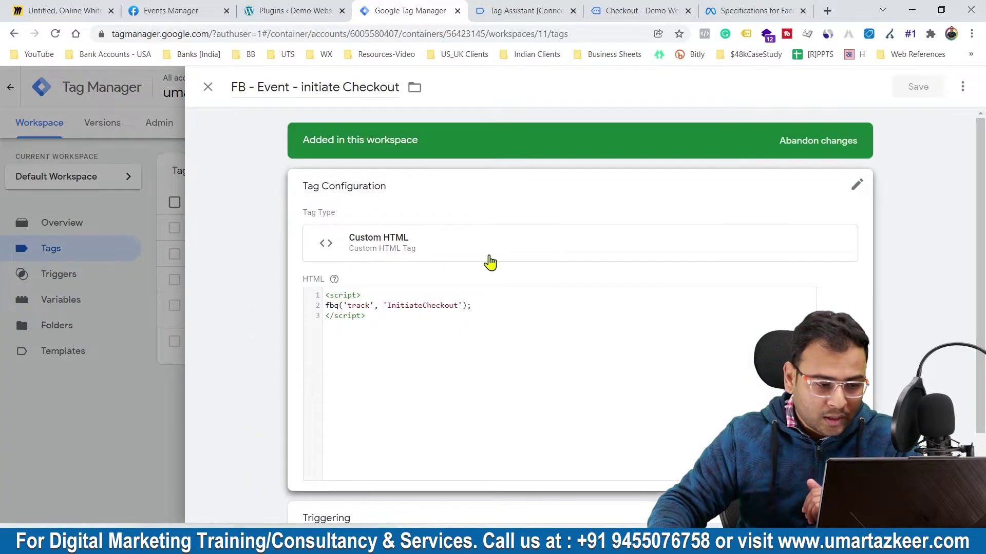
scroll(439, 150, "down", 2)
left_click(468, 200)
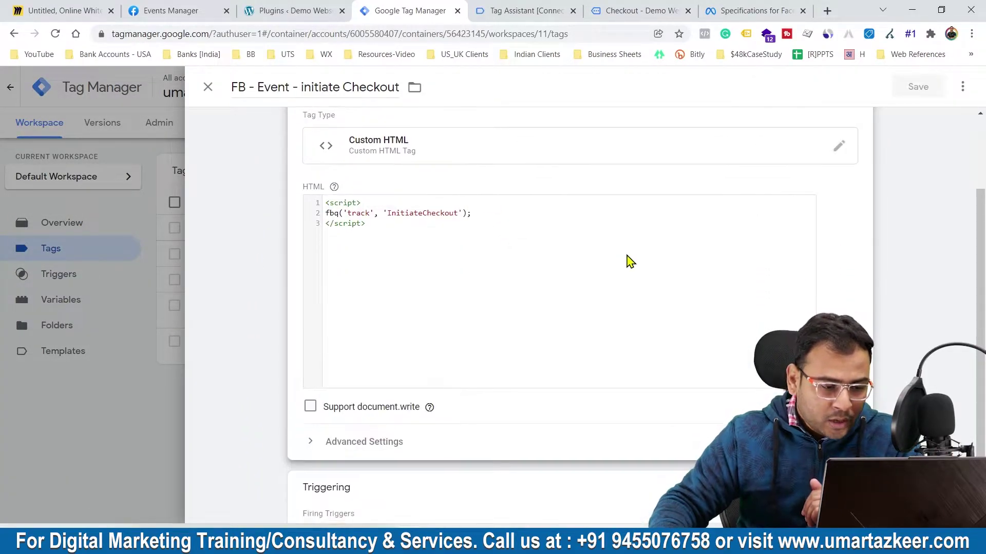
scroll(627, 260, "down", 1)
left_click(369, 366)
scroll(526, 301, "down", 5)
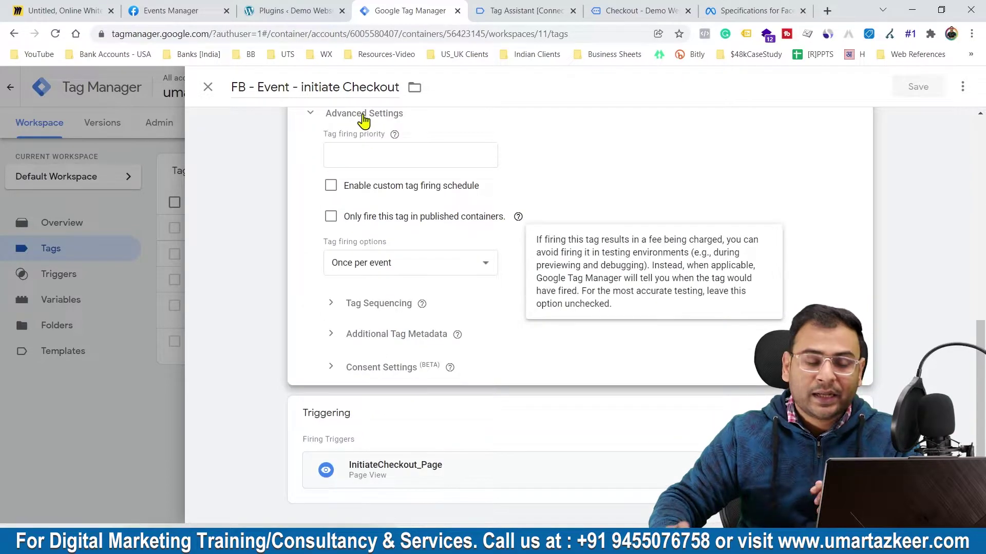
left_click(385, 305)
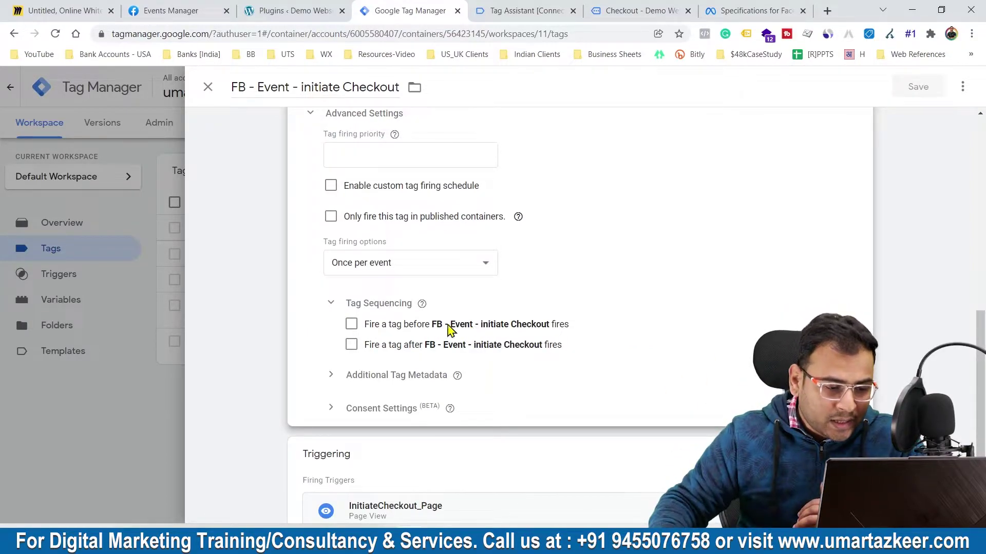
left_click(351, 324)
left_click(424, 372)
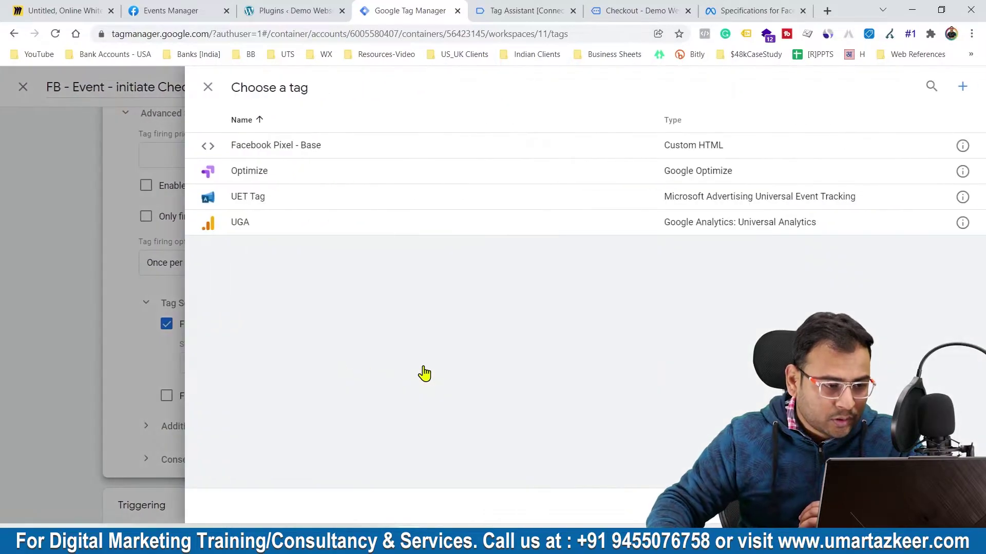
left_click(306, 143)
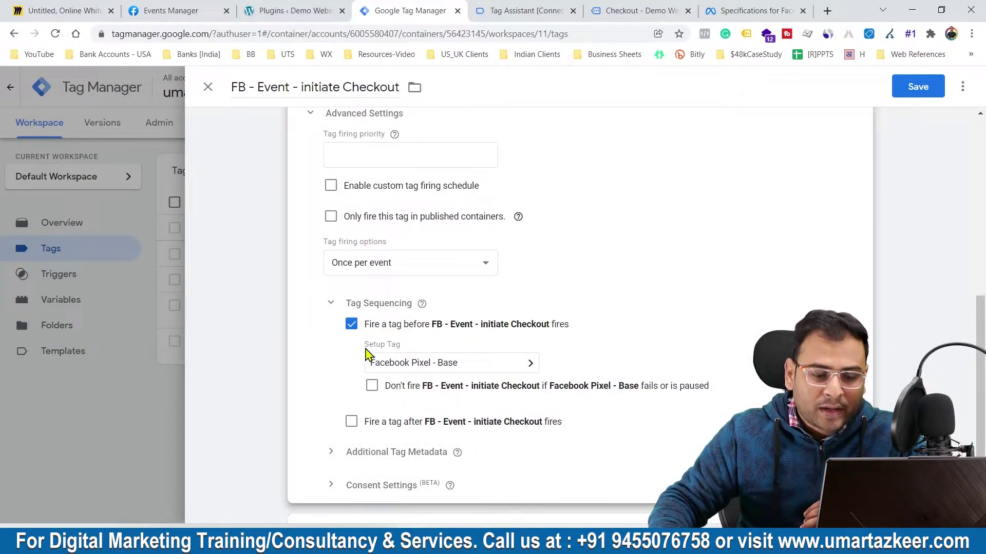
left_click(917, 86)
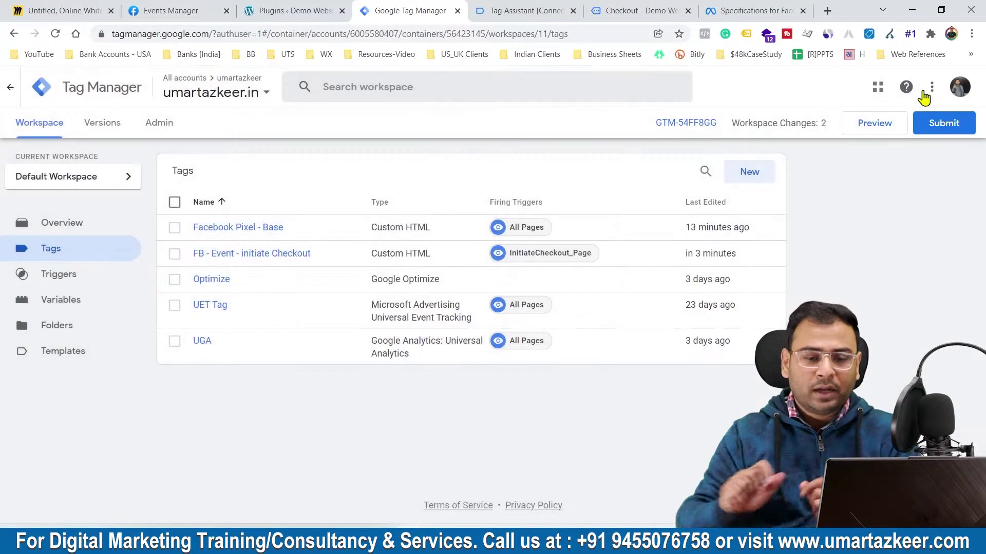
- Restart Preview mode, continue past the Tag Assistant connection notice, and go to the product list on the demo website's homepage
left_click(859, 127)
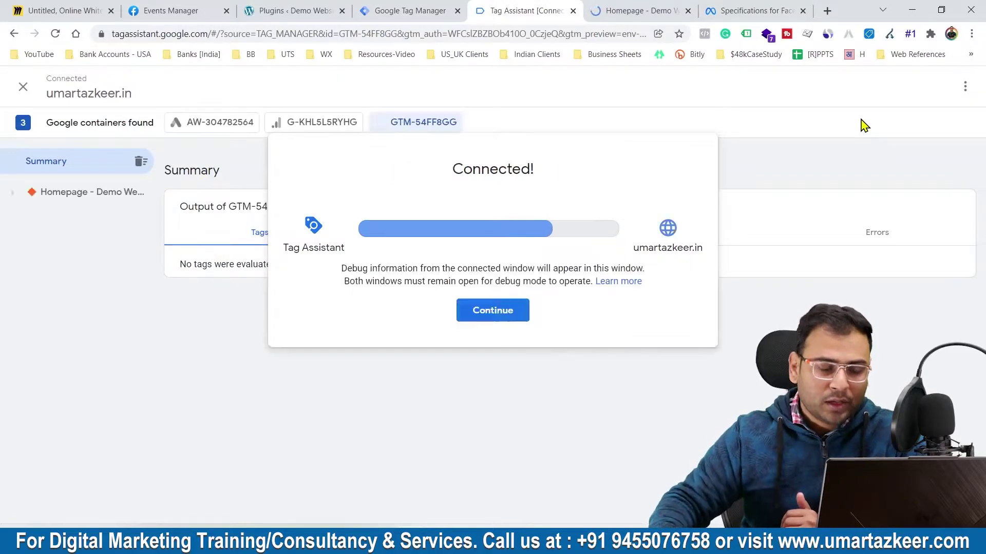
left_click(478, 322)
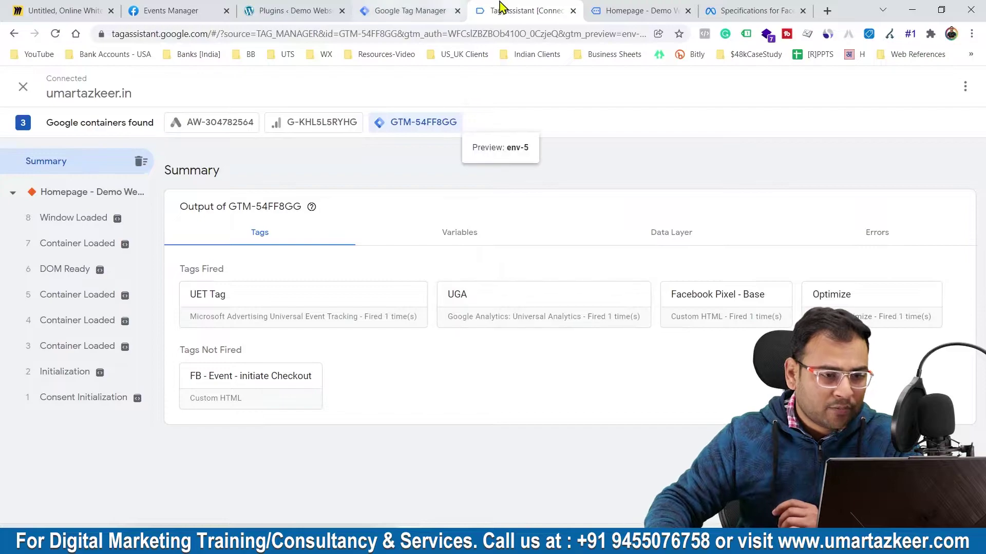
left_click(594, 8)
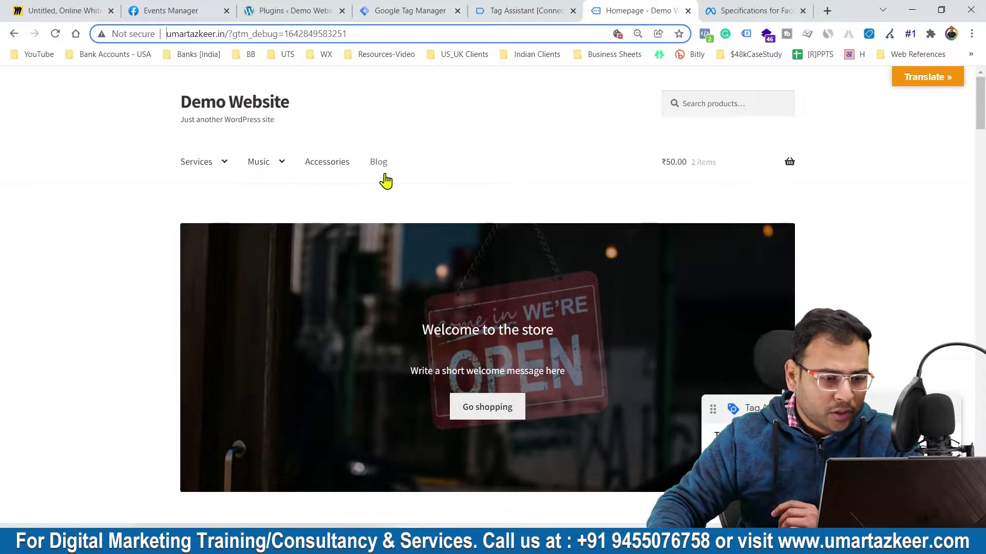
scroll(383, 180, "down", 15)
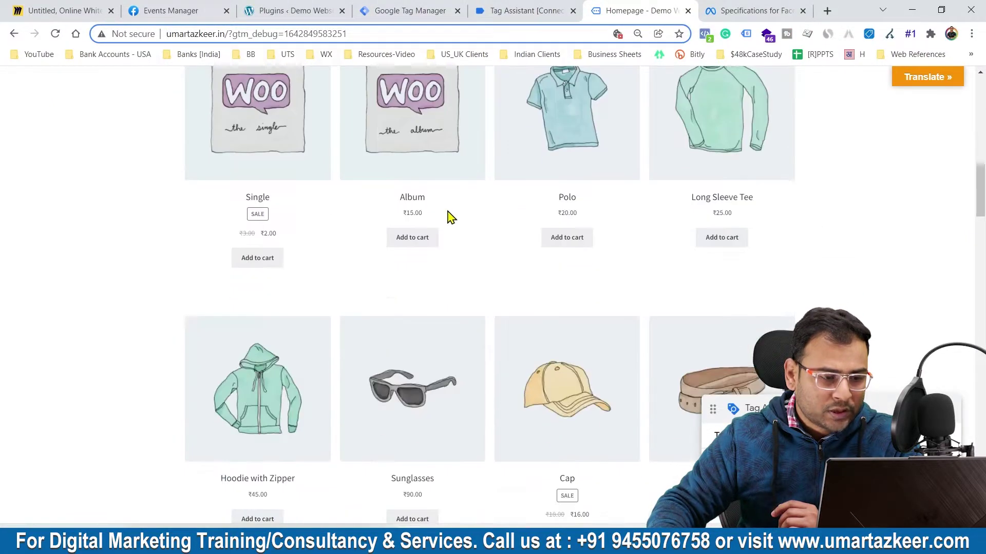
- Open the Album product, add it to the cart, and proceed from the cart to the checkout page
left_click(417, 97)
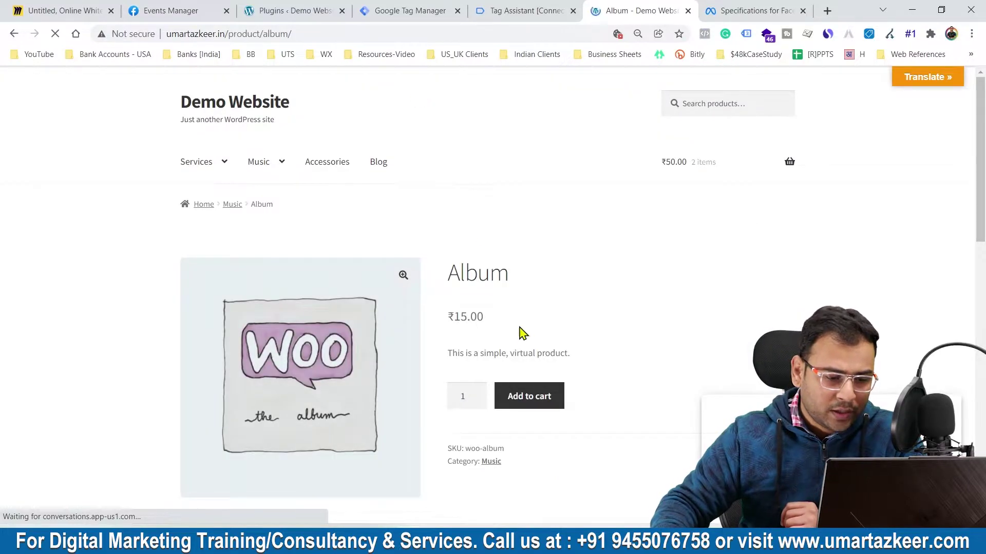
scroll(537, 380, "down", 8)
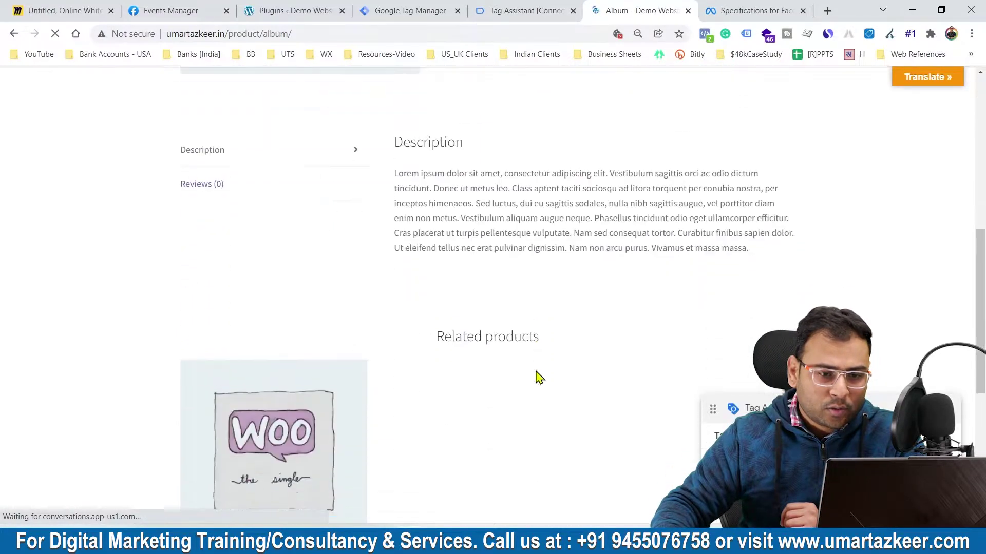
left_click(774, 94)
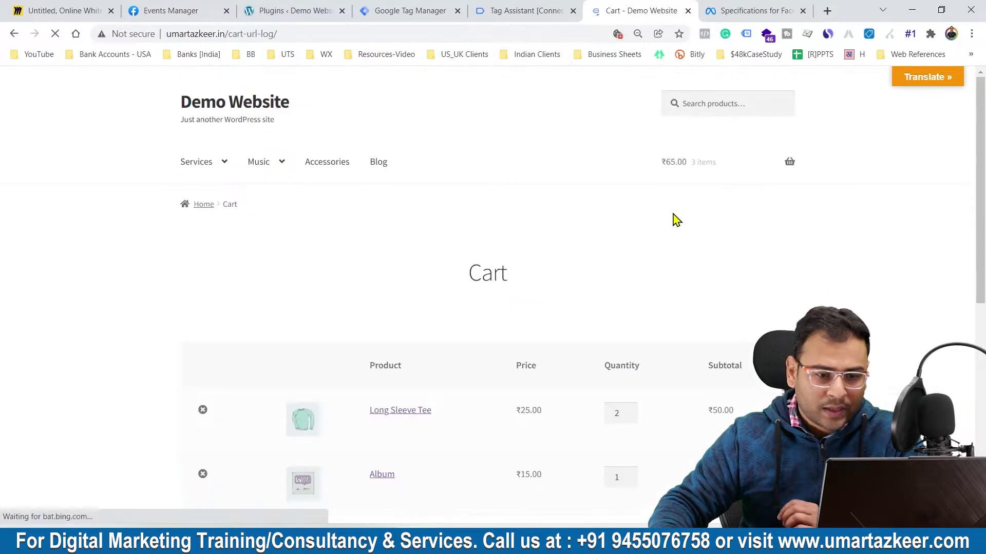
scroll(668, 231, "down", 8)
left_click(629, 325)
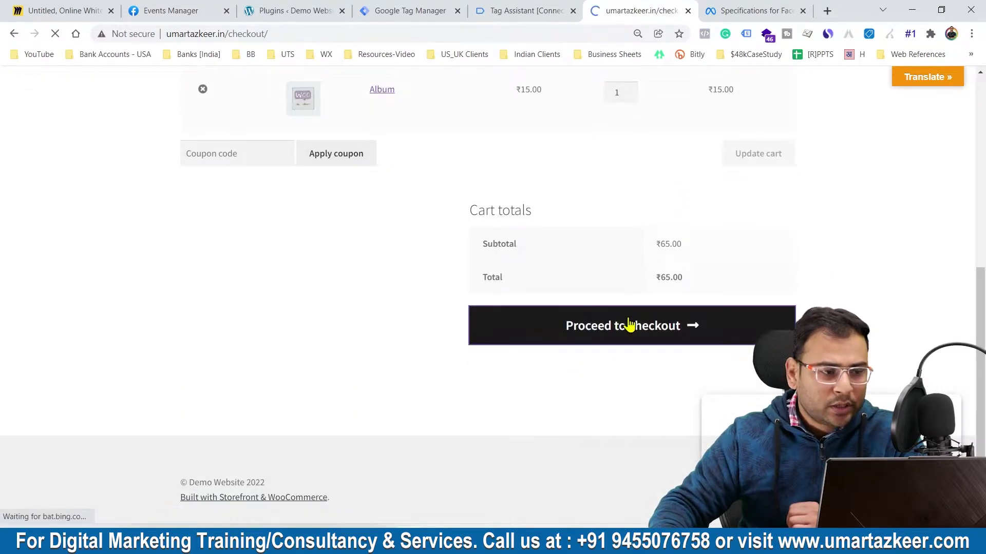
- Check the checkout page for the InitiateCheckout event in Facebook Pixel Helper, and review the fired tags in Tag Assistant
left_click(249, 32)
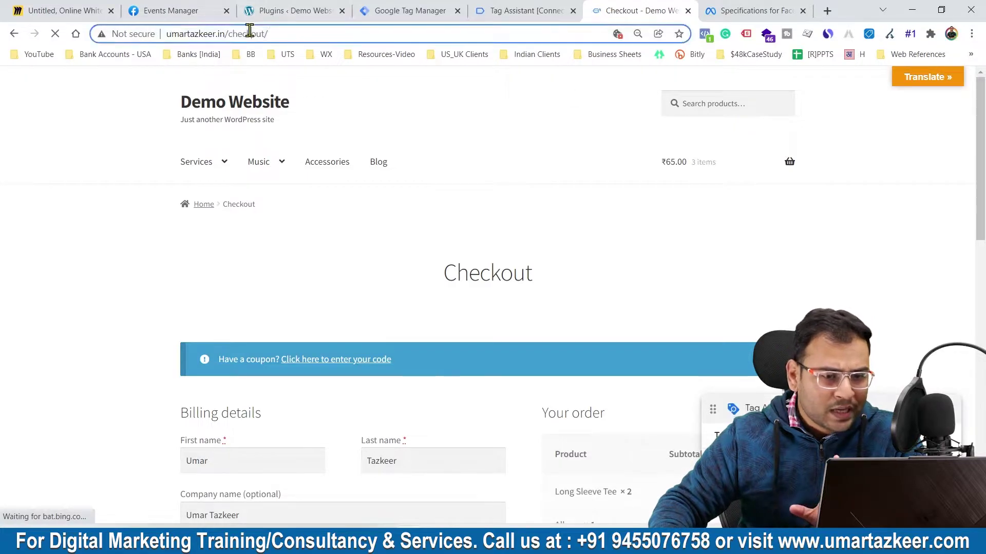
triple_click(345, 34)
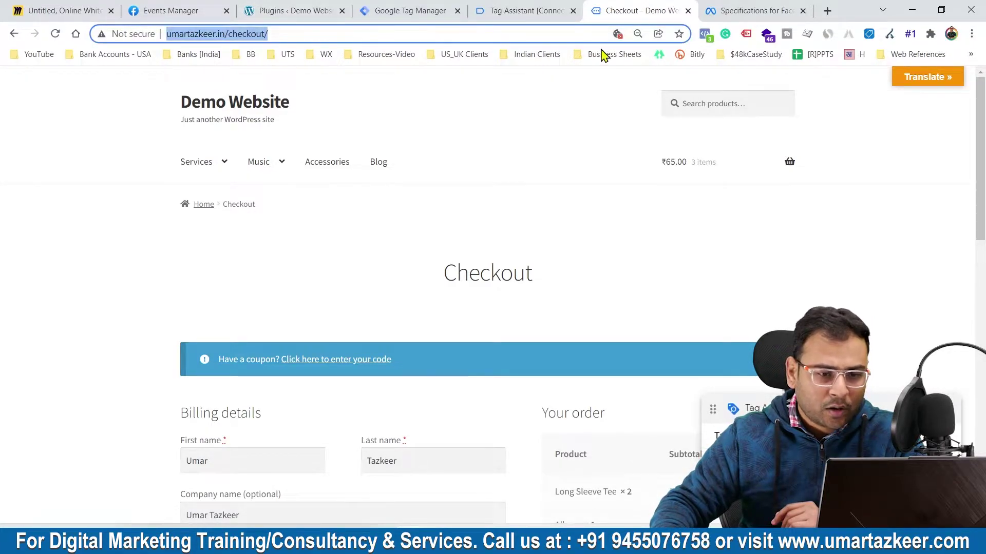
left_click(704, 33)
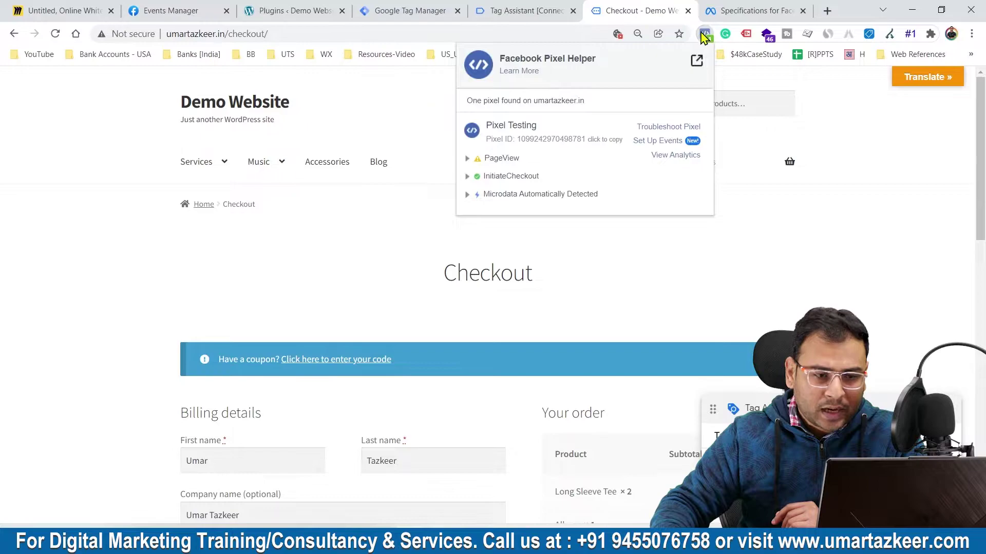
left_click(491, 176)
left_click(497, 175)
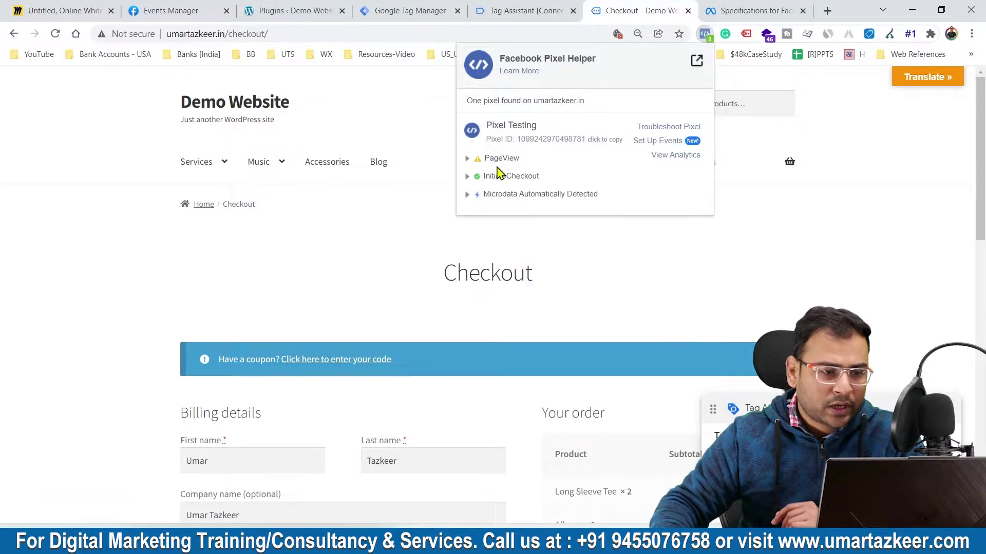
left_click(426, 11)
left_click(519, 8)
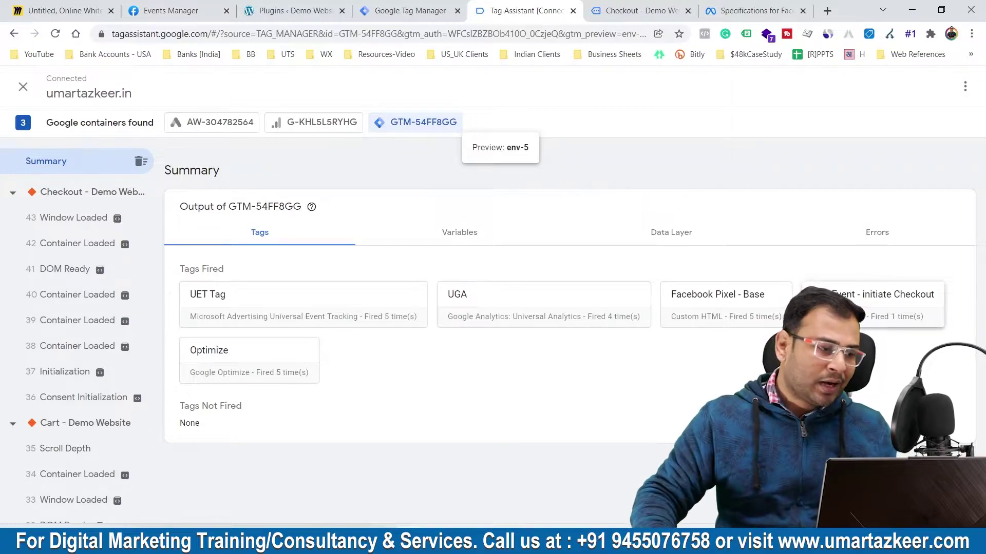
- Switch to the Miro board and reposition the Custom Codes and Facebook Pixel - Templates branches of the mind map
left_click(64, 10)
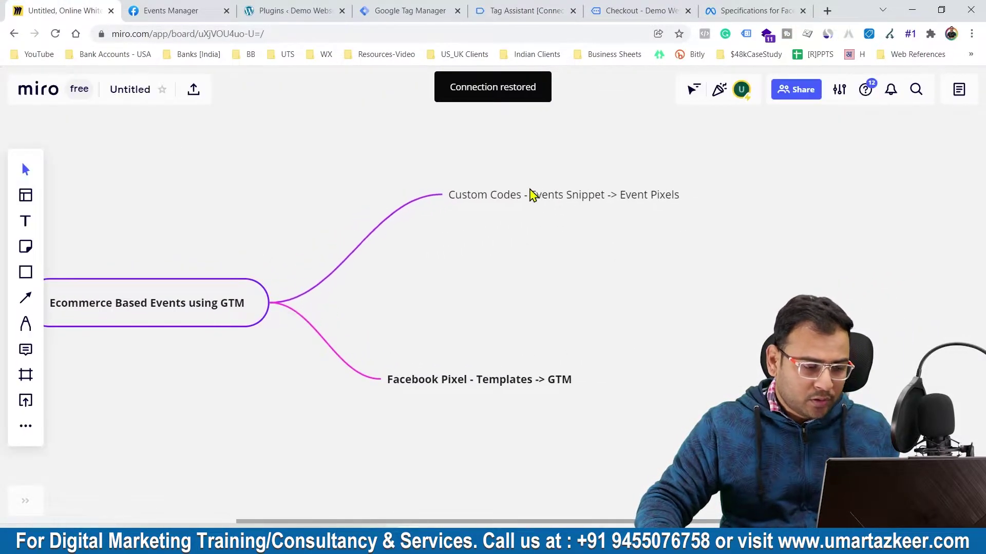
left_click_drag(429, 375, 534, 454)
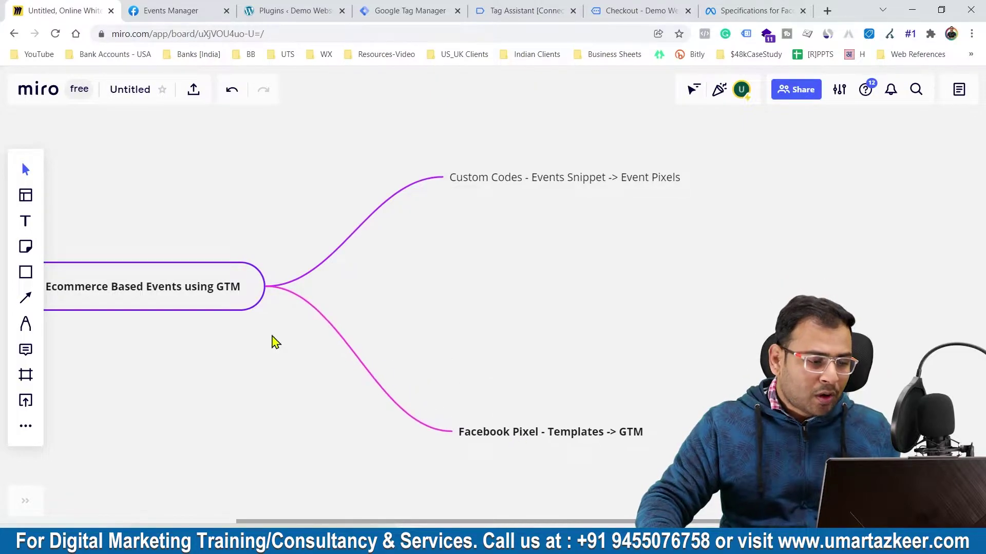
mouse_move(479, 169)
left_mouse_down()
mouse_move(519, 154)
mouse_move(490, 161)
left_mouse_up()
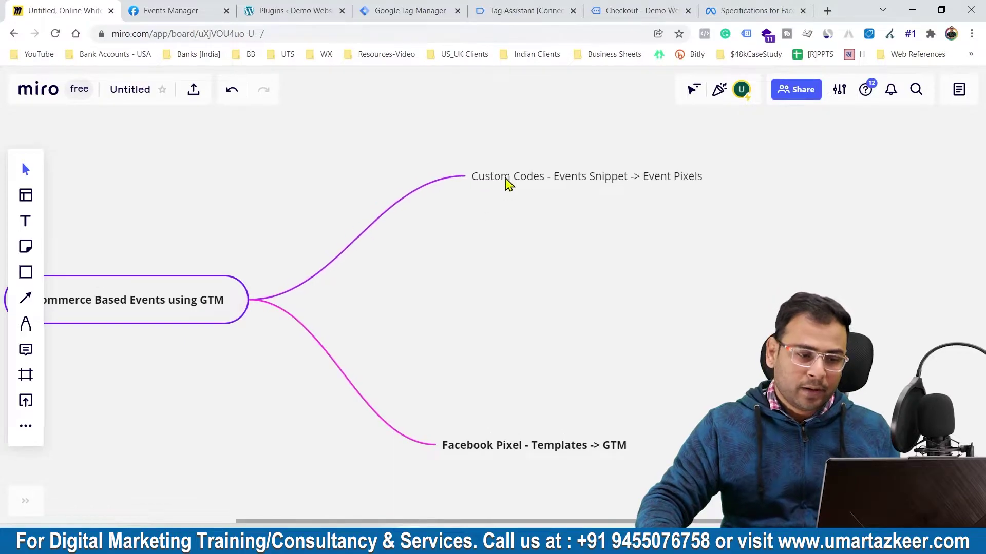
left_click_drag(568, 443, 381, 421)
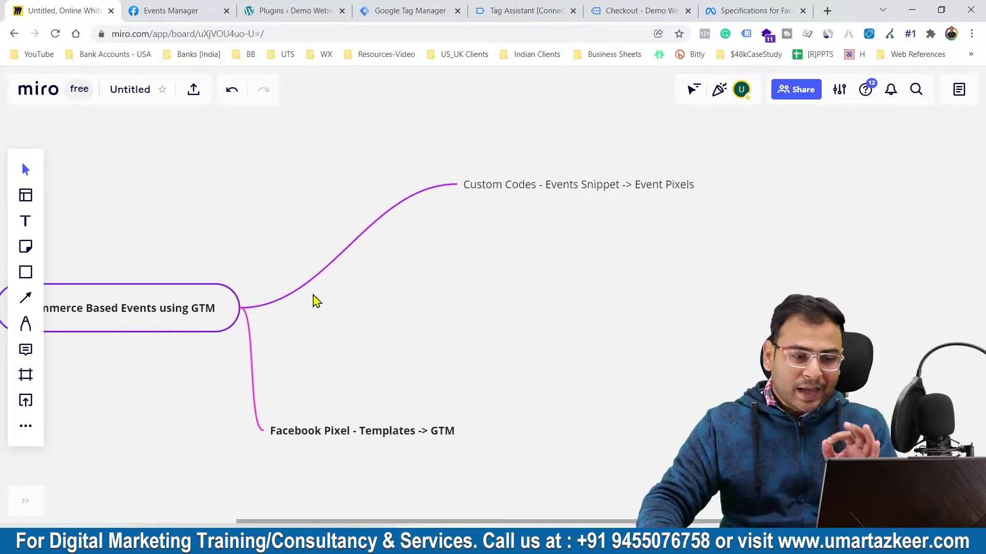
left_click_drag(635, 181, 595, 167)
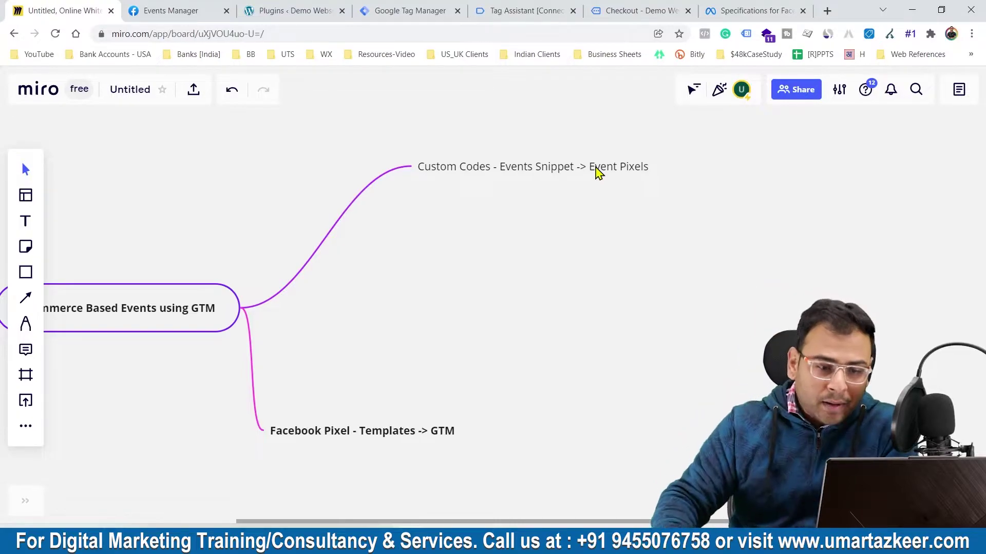
- Return to the demo website's checkout page and expand the InitiateCheckout event details in Facebook Pixel Helper
left_click(640, 11)
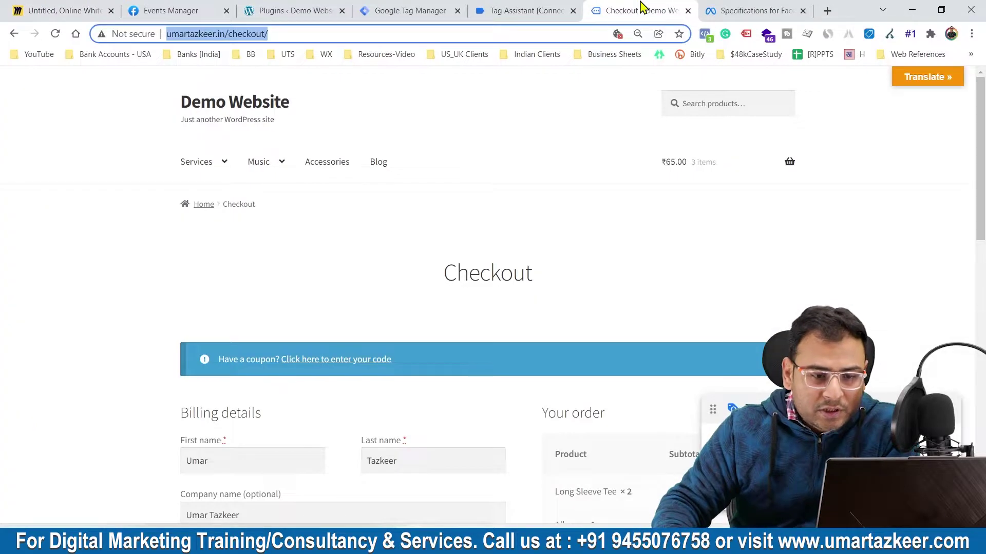
left_click(705, 34)
left_click(516, 178)
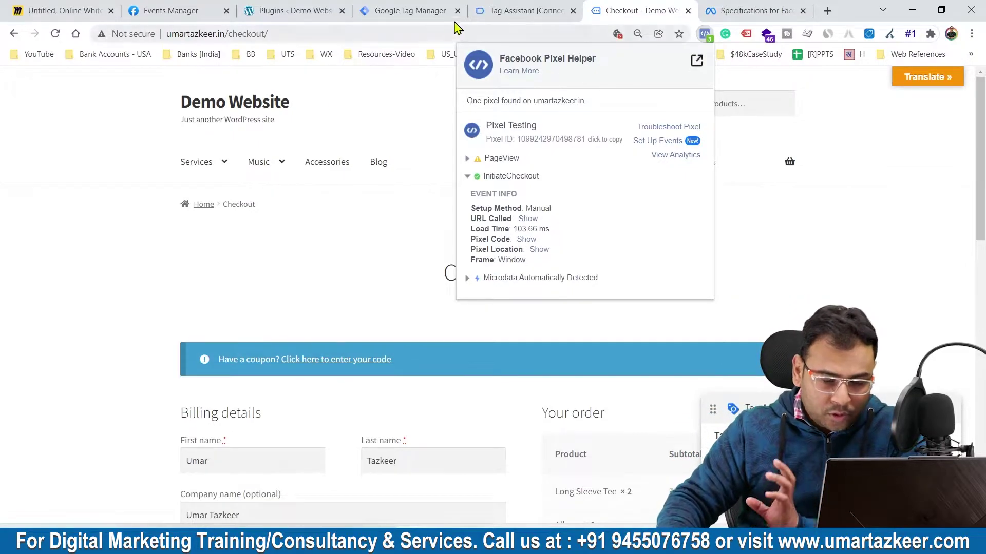
left_click(619, 9)
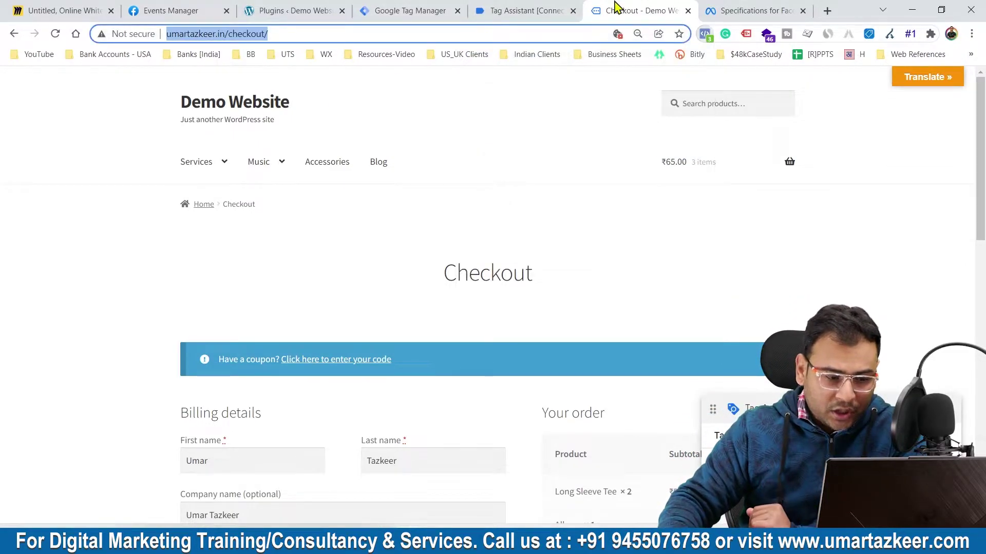
- In Tag Assistant, examine the Checkout page's variables, data layer values and page URL for container GTM-54FF8GG
left_click(534, 11)
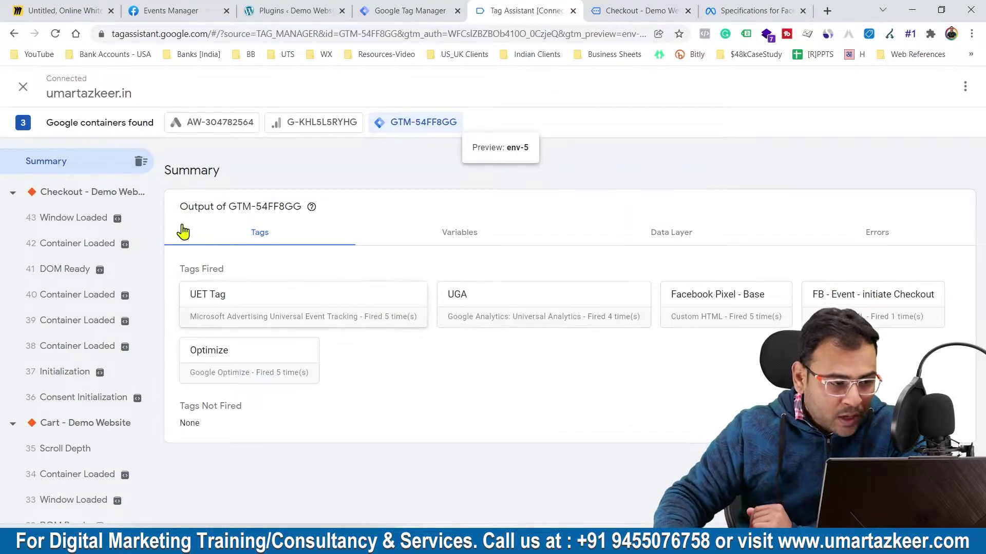
left_click(105, 195)
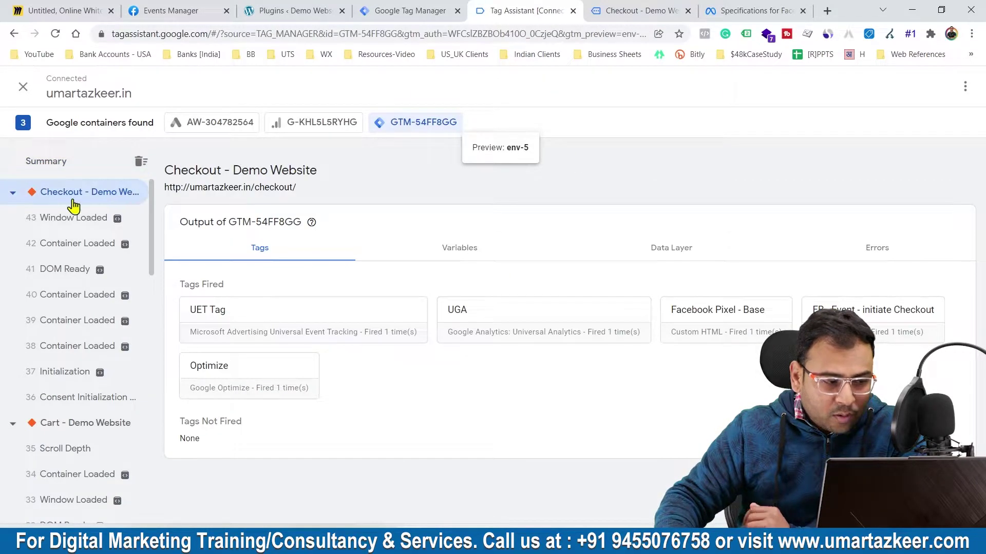
left_click(478, 255)
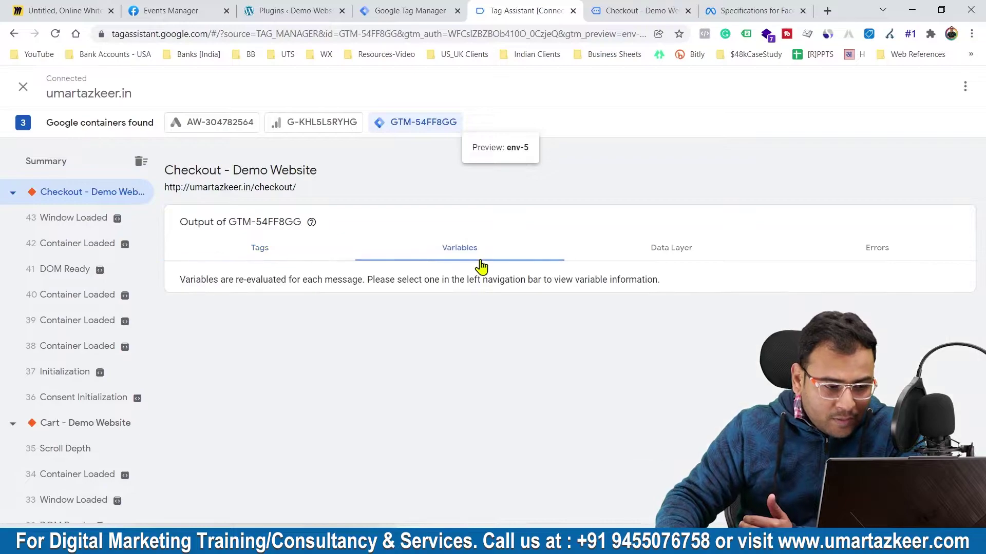
left_click_drag(181, 280, 704, 283)
left_click(704, 255)
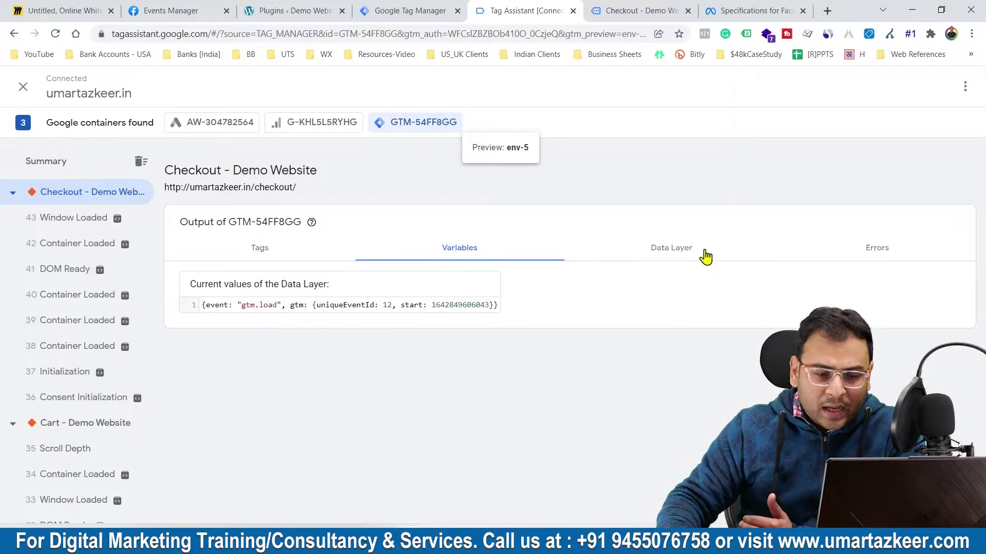
left_click_drag(517, 308, 195, 310)
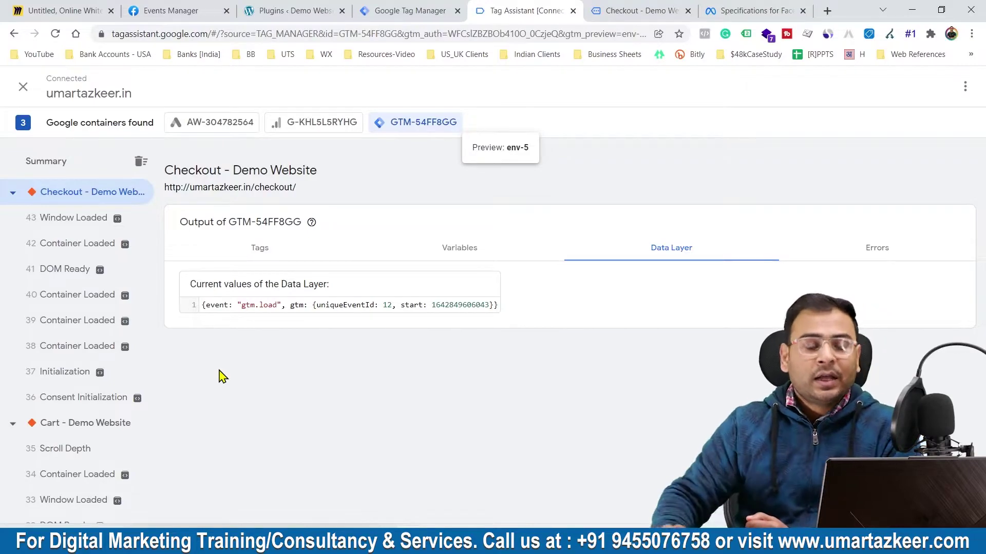
left_click_drag(312, 188, 163, 188)
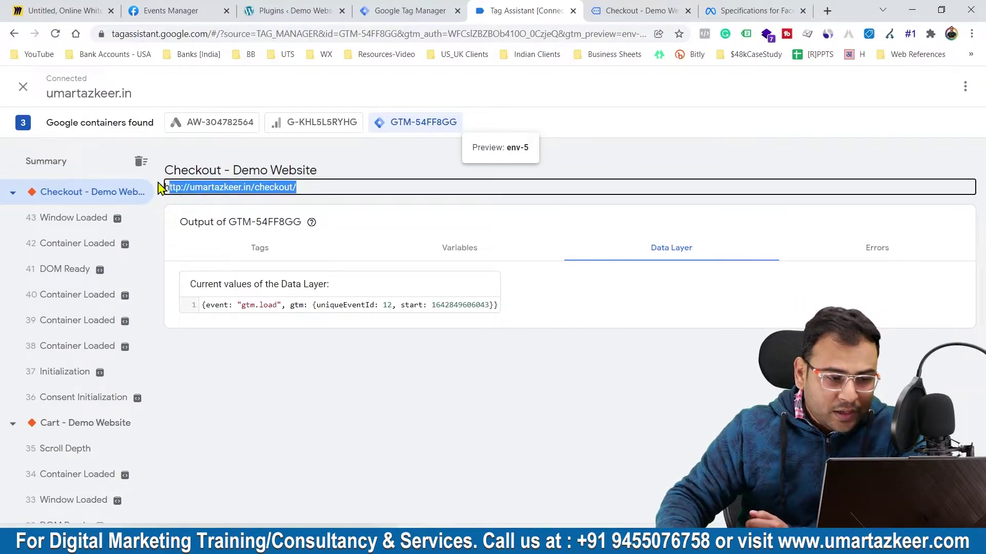
left_click(331, 349)
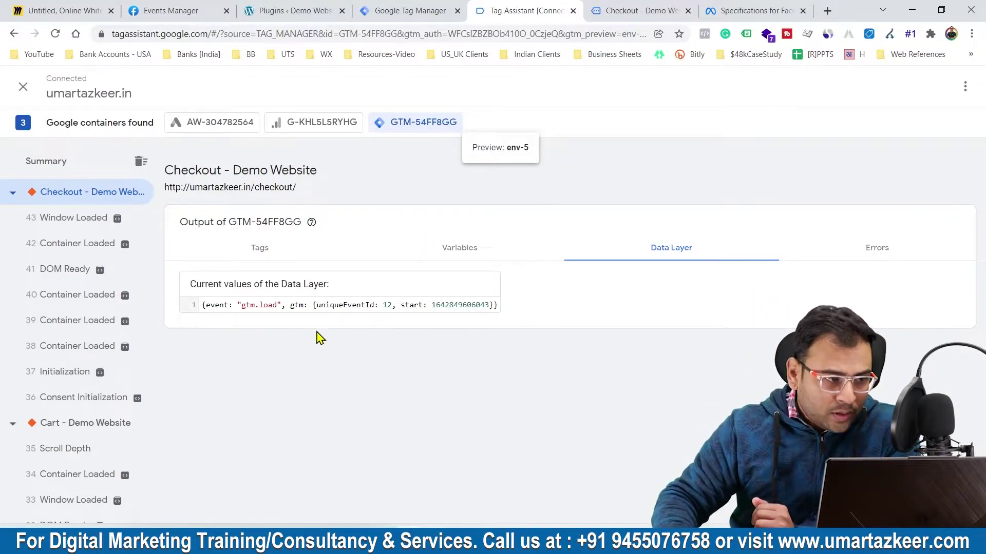
- Rearrange the root and both branches of the Miro mind map, and select the Facebook Pixel - Templates -> GTM node
left_click(54, 10)
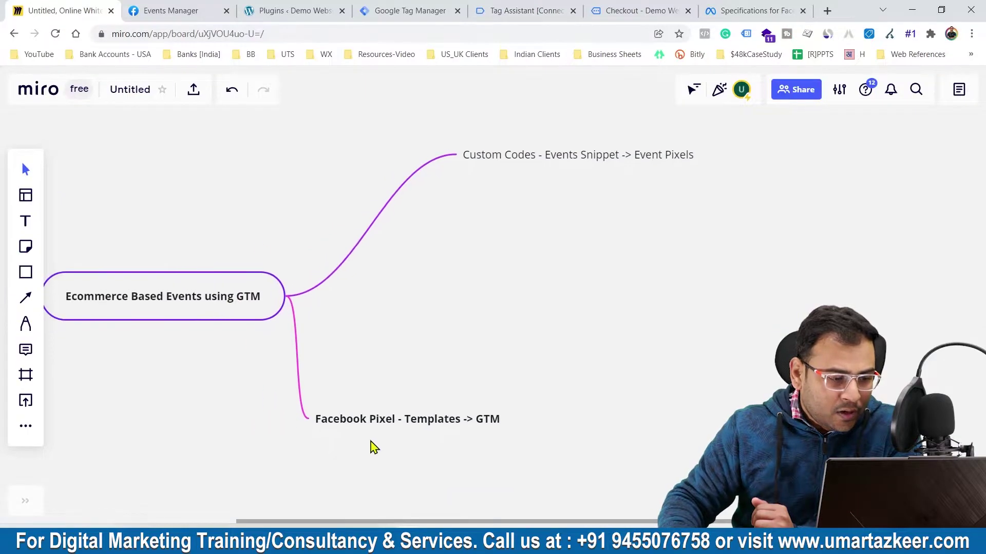
left_click_drag(232, 304, 175, 340)
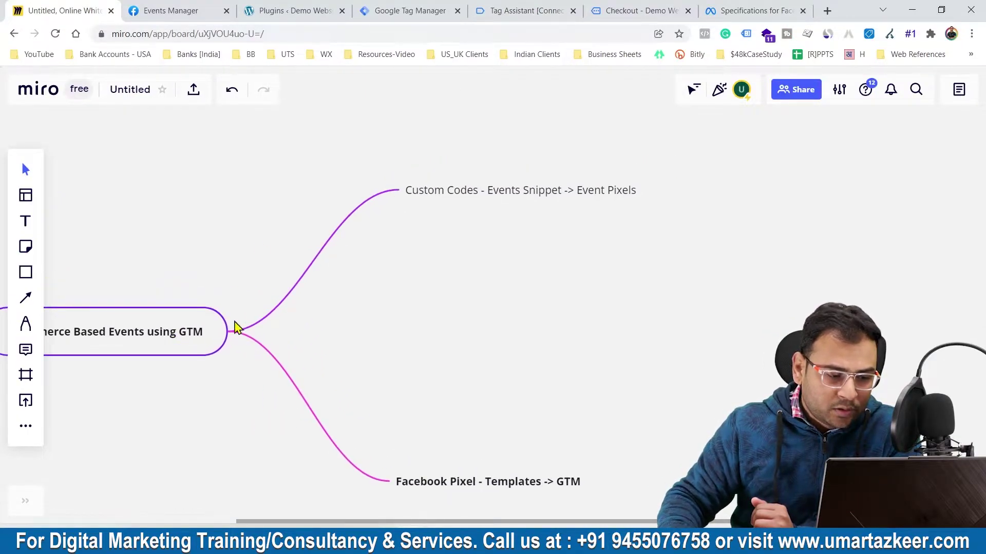
left_click_drag(483, 194, 488, 174)
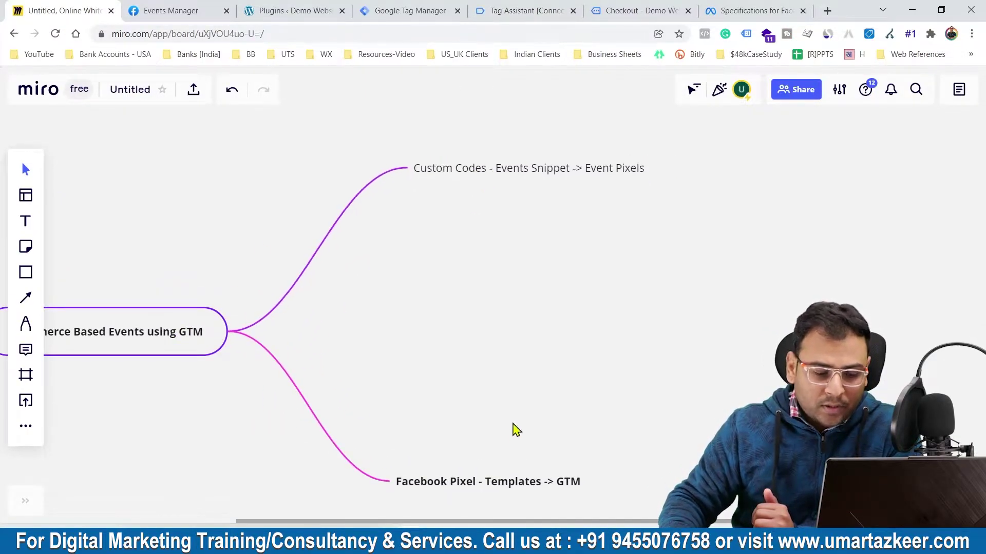
left_click_drag(495, 472, 521, 454)
left_click_drag(159, 324, 186, 293)
left_click_drag(436, 363, 696, 470)
left_click(506, 455)
left_click(493, 442)
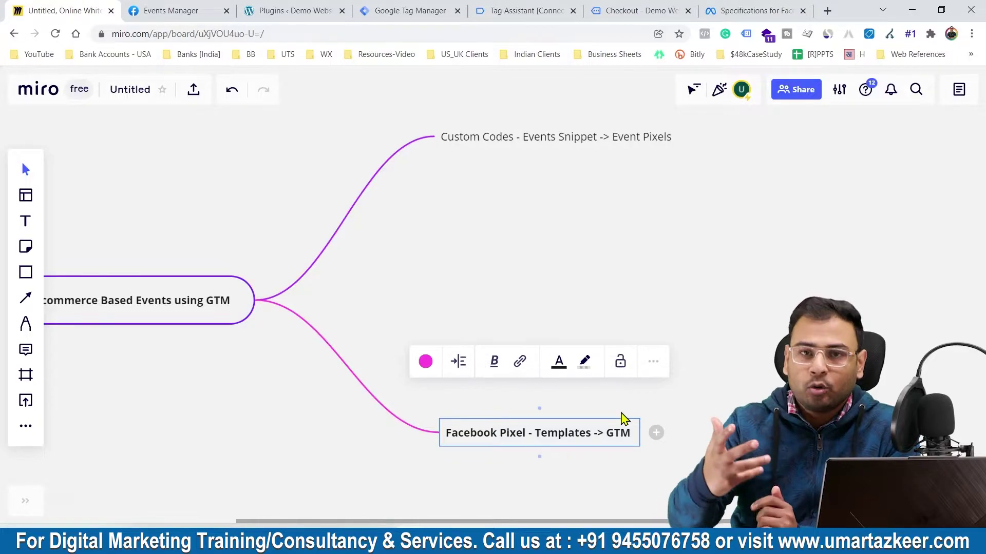
- Switch from the Miro board to the Tags list of the umartazkeer.in container in Google Tag Manager
left_click(288, 10)
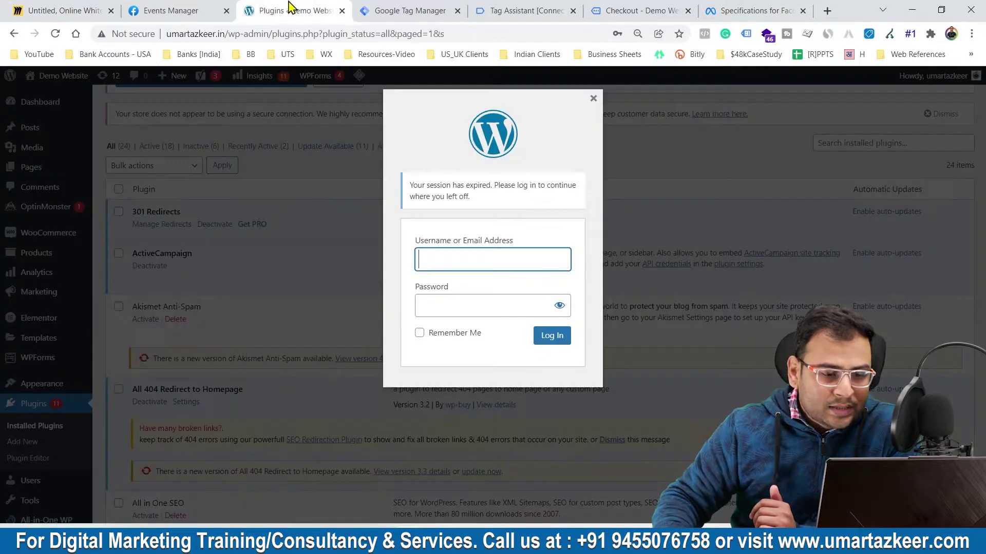
left_click(406, 10)
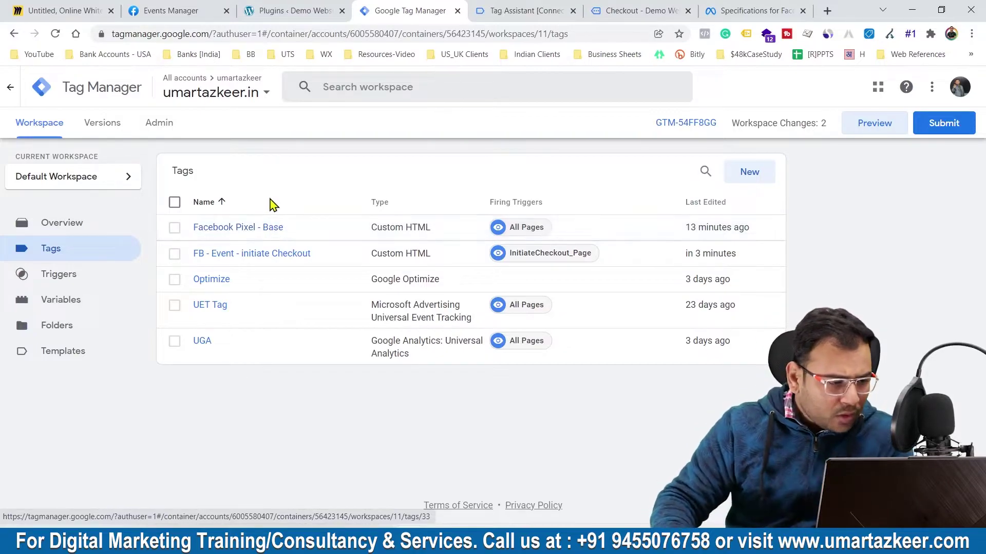
left_click(749, 173)
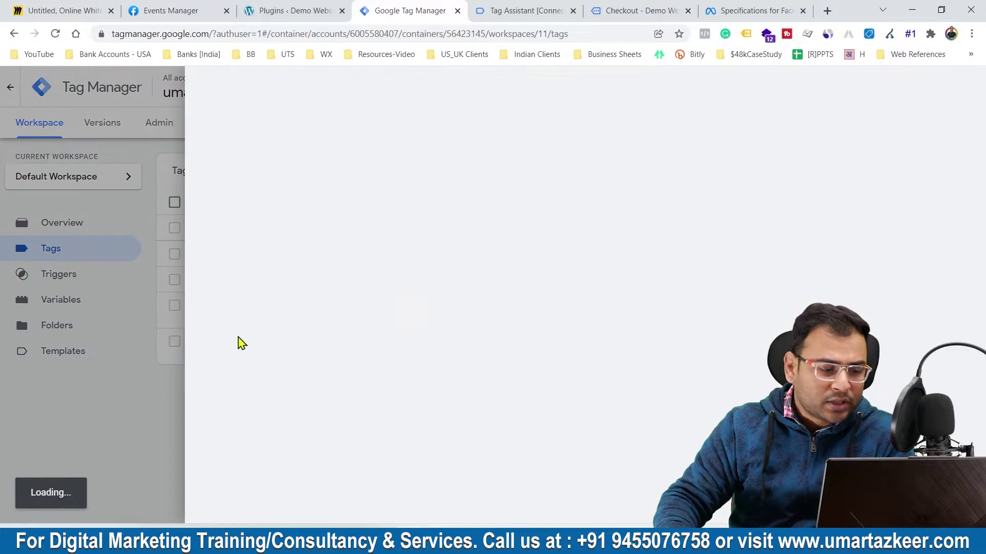
key("Escape")
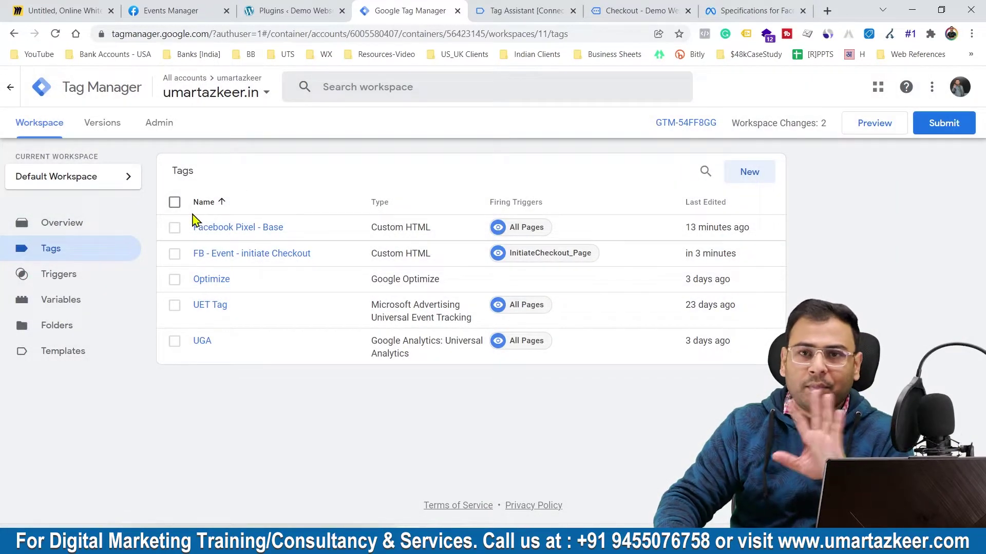
- Create a new tag and name it "FB Pixel base"
left_click(749, 173)
left_click(287, 91)
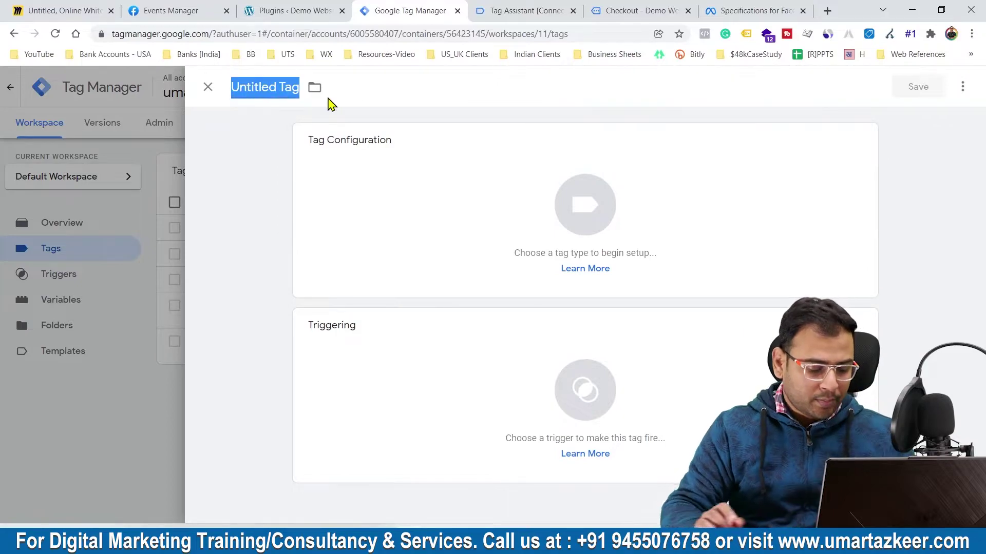
type("FB Pix")
key("BackSpace")
key("BackSpace")
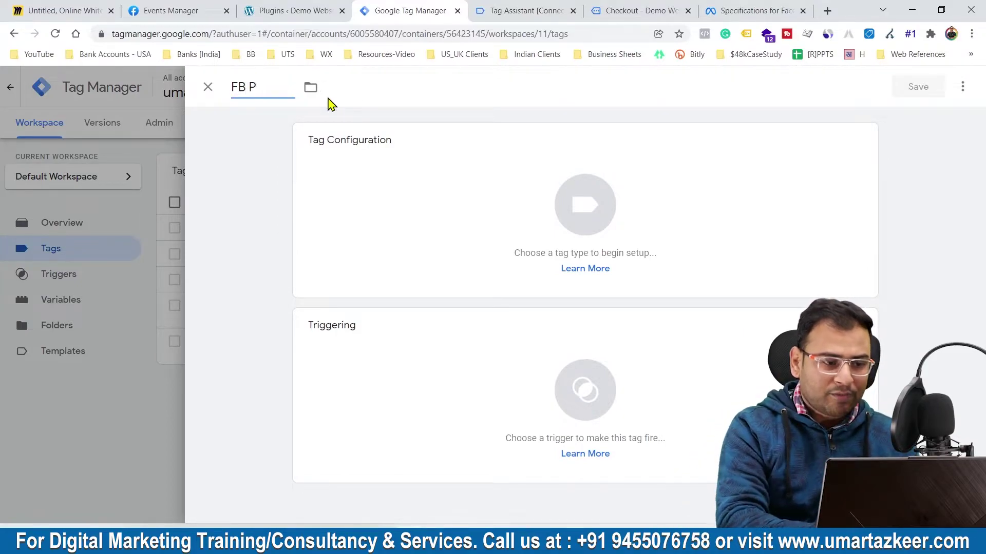
type("ixel T")
key("BackSpace")
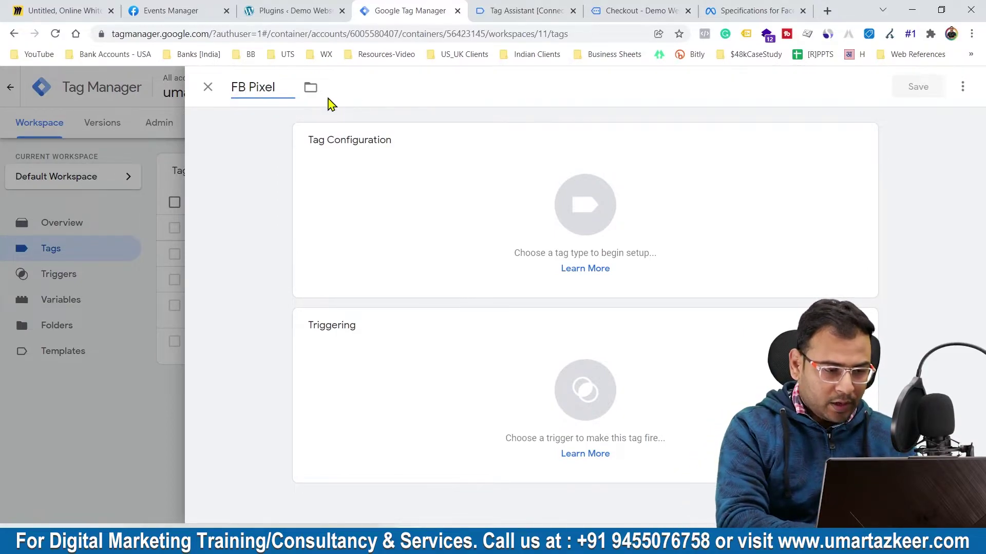
type("base")
- Search the Community Template Gallery for "Facebook Pixel" from the tag's type selection
left_click(364, 180)
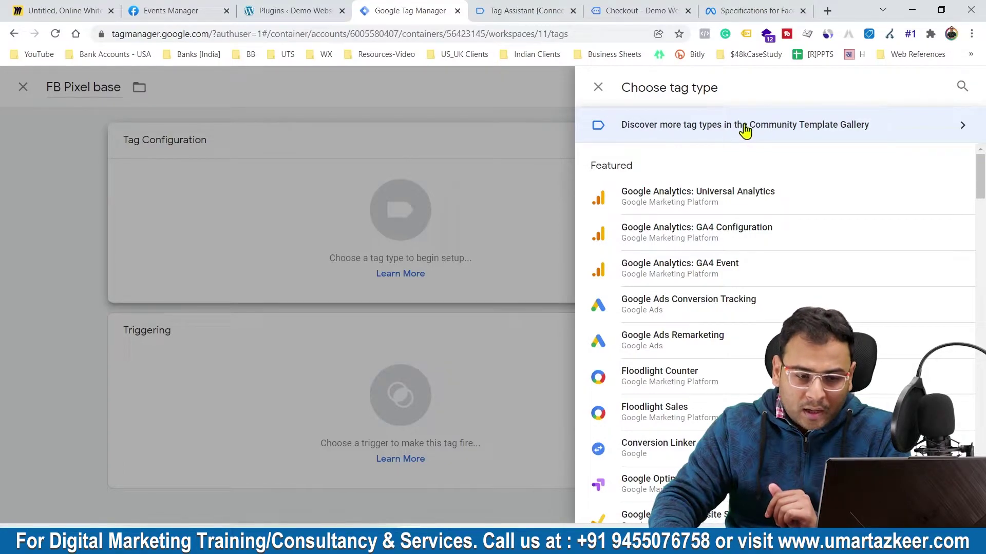
left_click(775, 132)
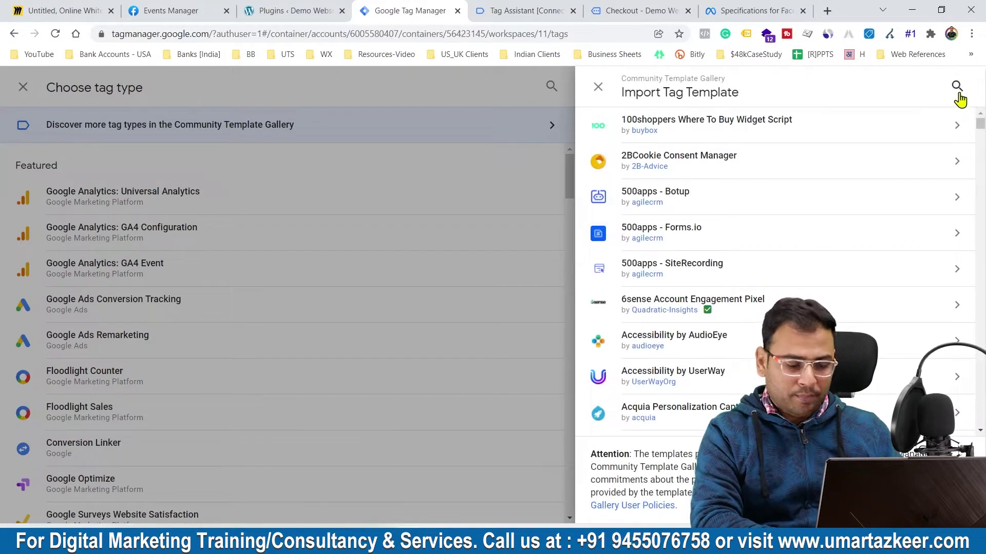
left_click(957, 94)
type("Facebook")
key("BackSpace")
key("BackSpace")
key("BackSpace")
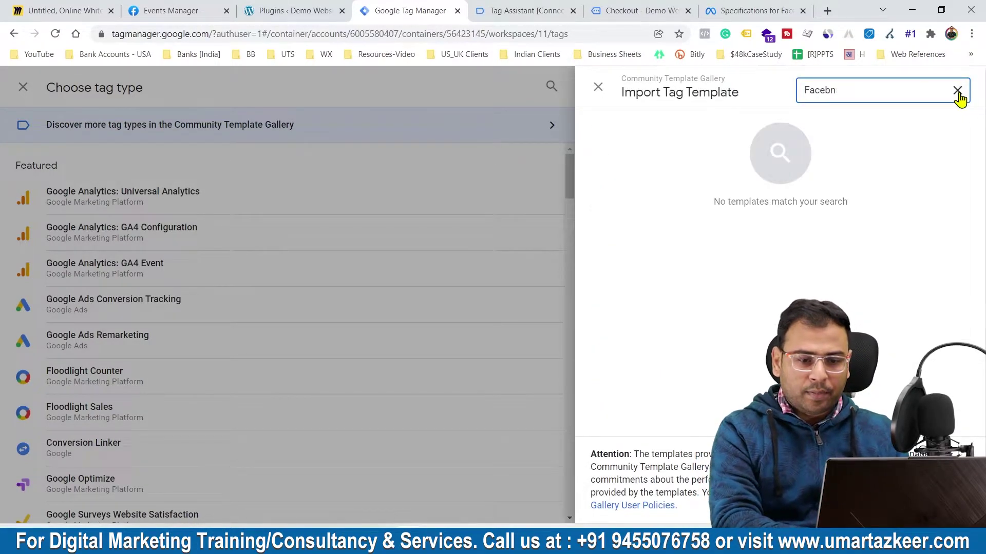
type("ook Pixel")
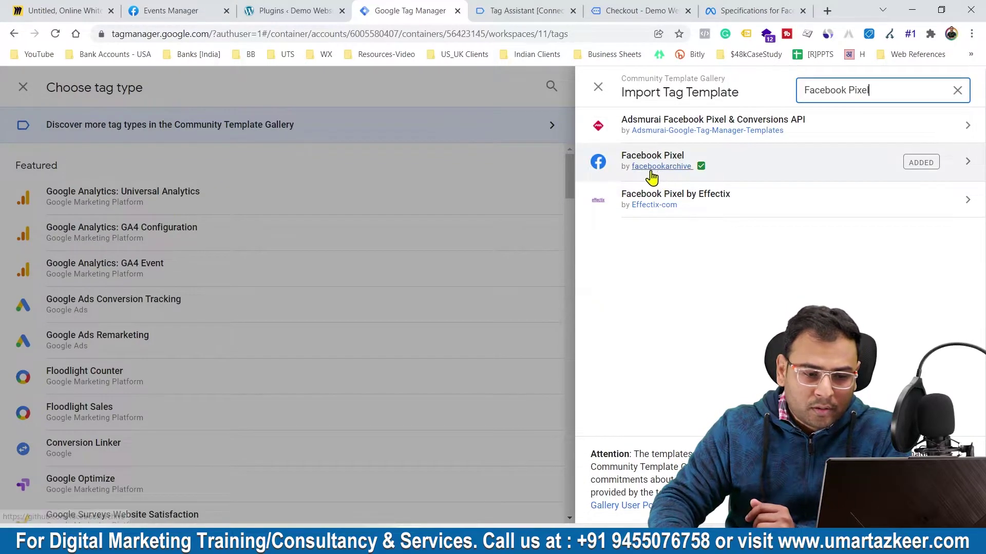
- Try the Facebook Pixel template by facebookarchive as the tag type, and discard the unsaved FB Pixel base tag
left_click(599, 93)
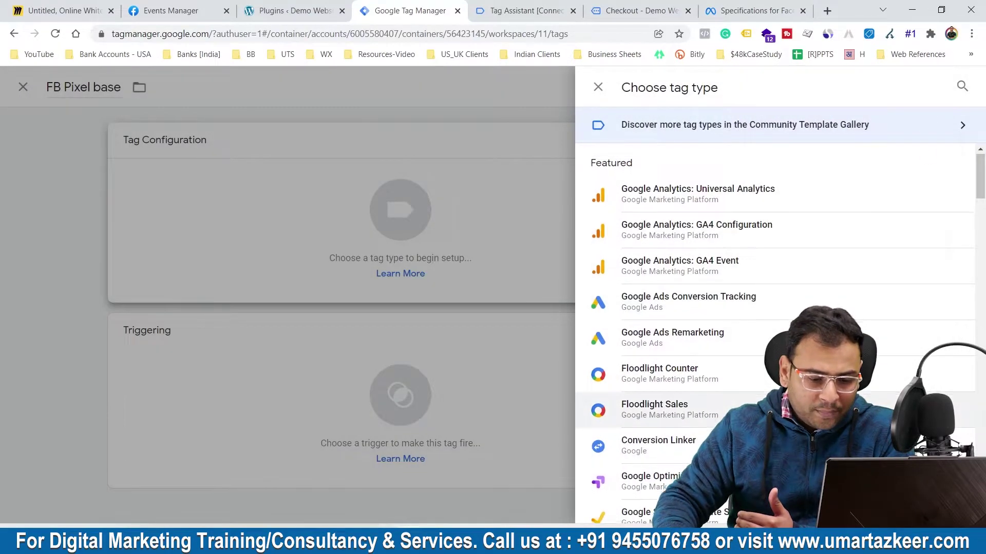
scroll(794, 308, "down", 10)
left_click(663, 264)
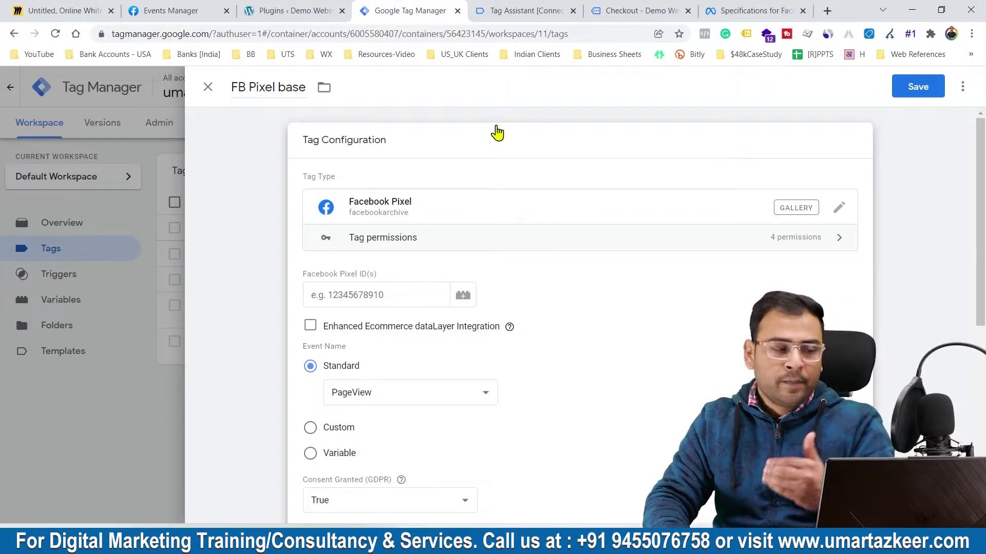
left_click(207, 88)
left_click(691, 232)
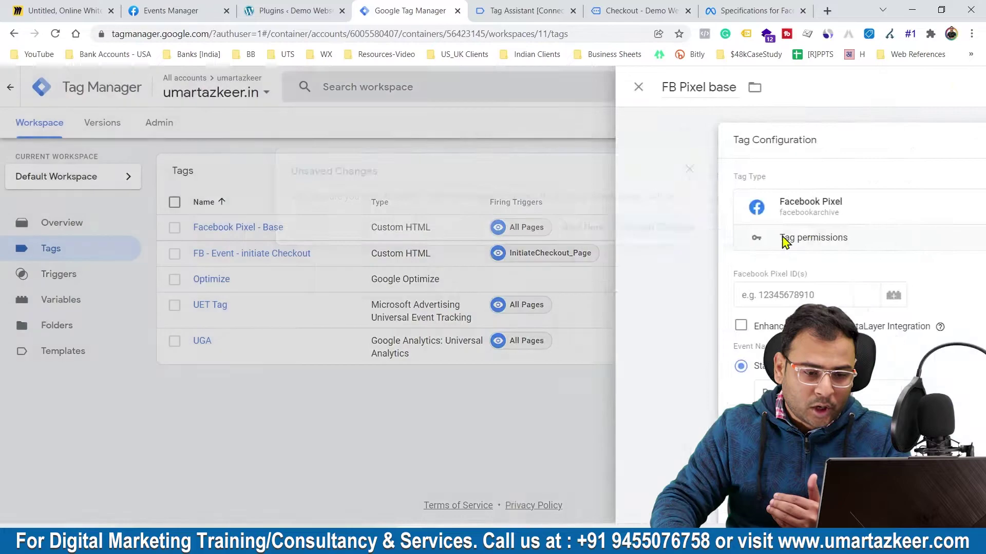
- Create another tag with the Facebook Pixel template as its type and name it "FB base Pixel"
left_click(751, 174)
left_click(557, 174)
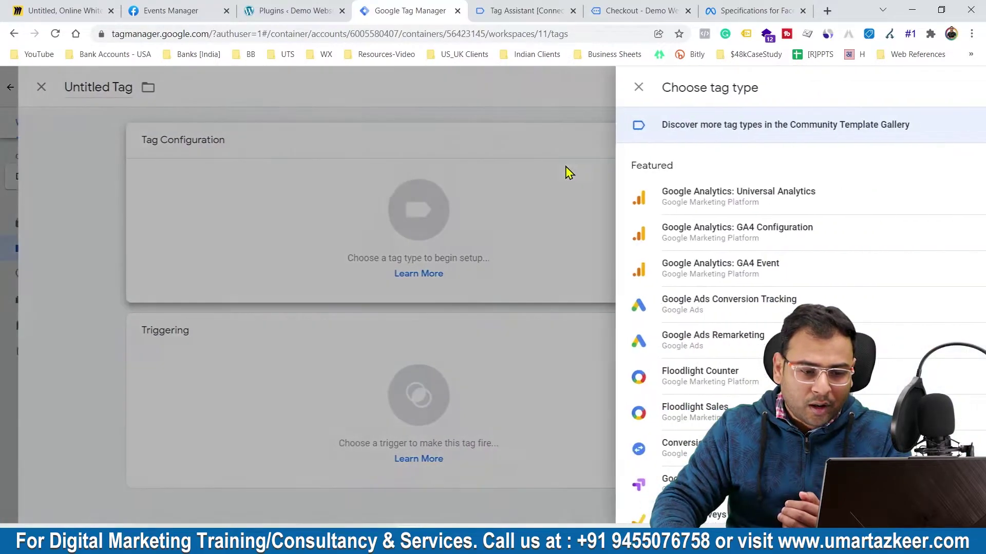
scroll(747, 301, "down", 2)
scroll(747, 300, "down", 5)
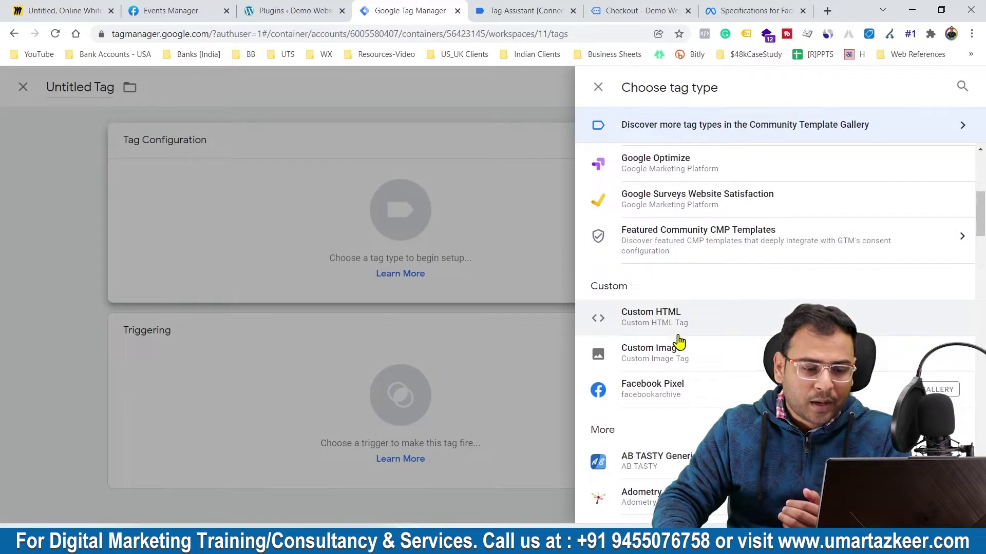
left_click(662, 386)
left_click(264, 87)
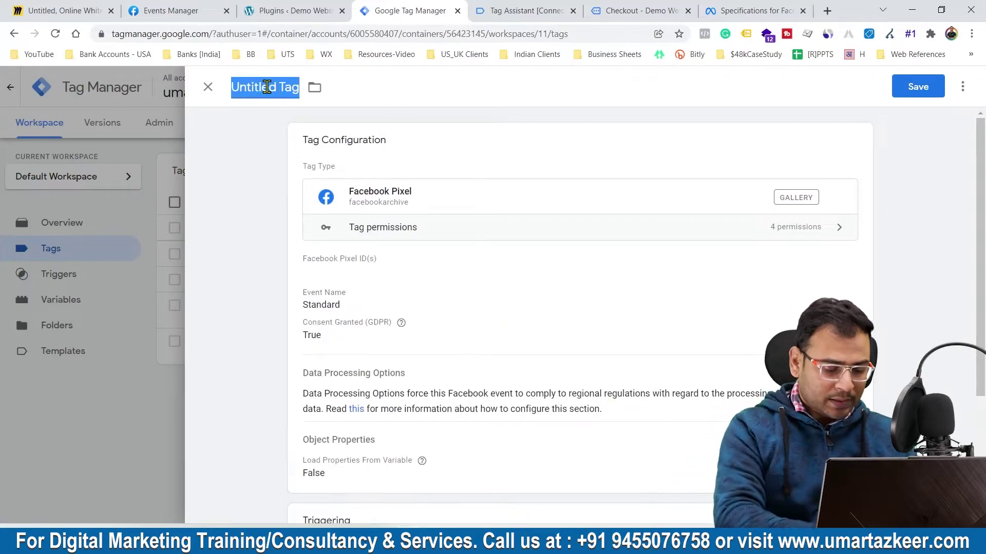
type("FB base Pixel")
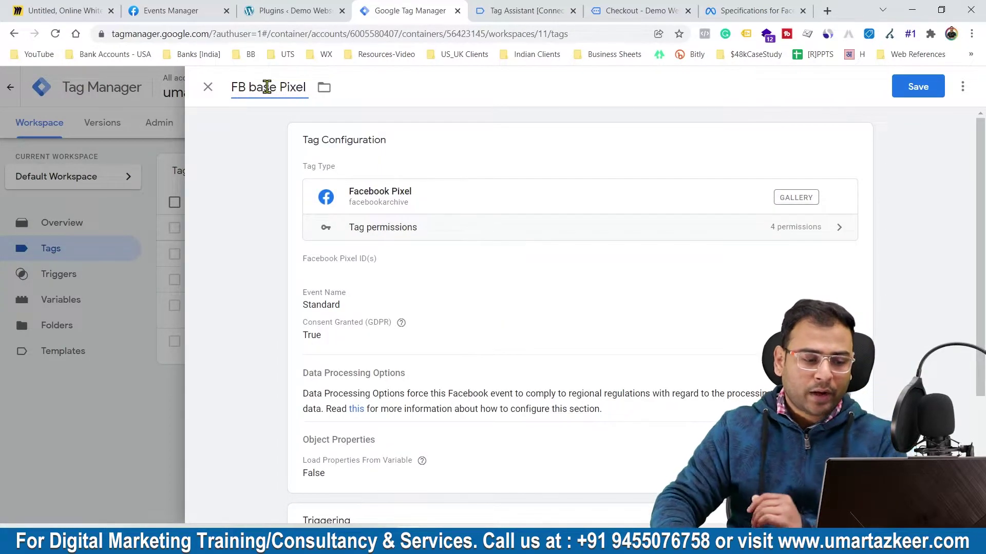
- Copy the Pixel Testing pixel's ID from Events Manager and enter it as the FB base Pixel tag's Facebook Pixel ID
left_click(775, 266)
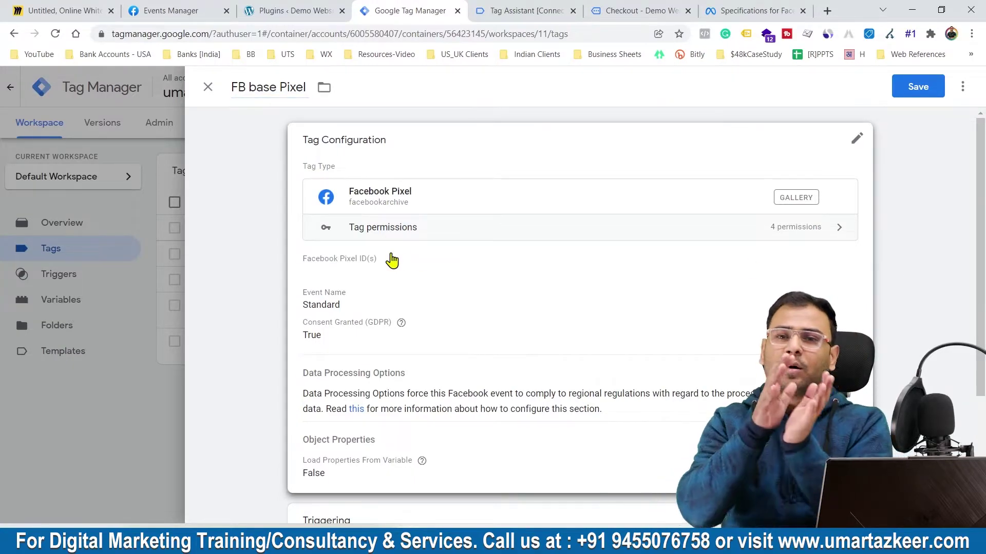
left_click(361, 271)
left_click(382, 293)
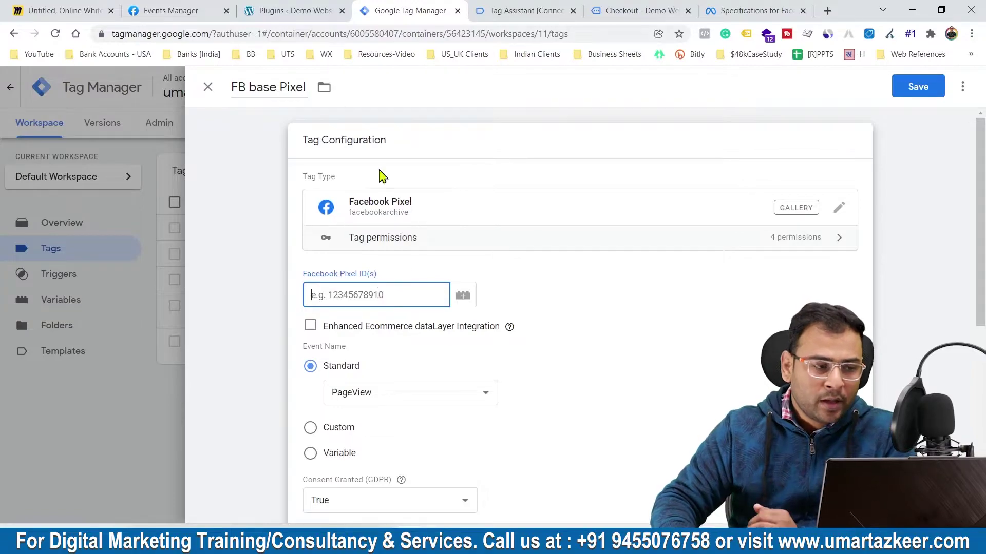
left_click(206, 6)
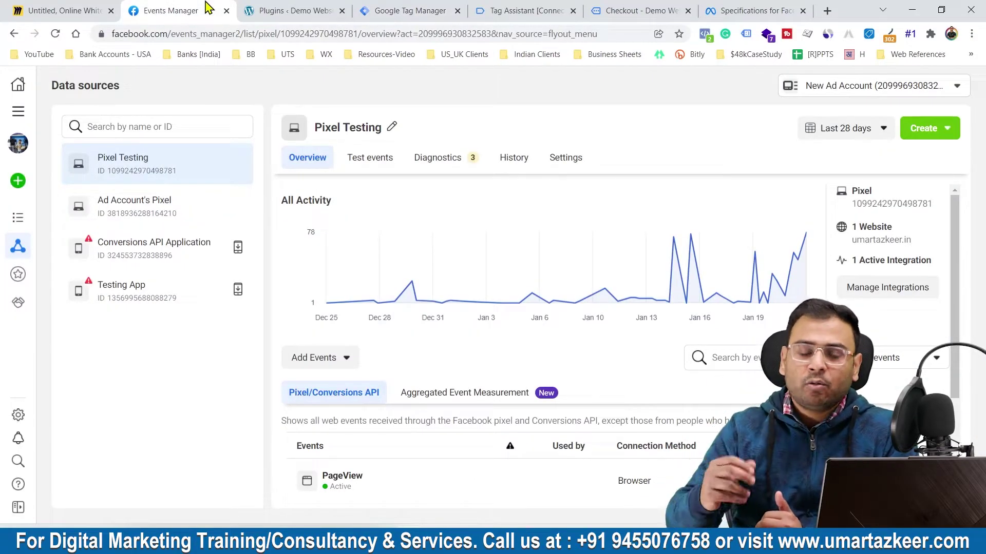
left_click(888, 204)
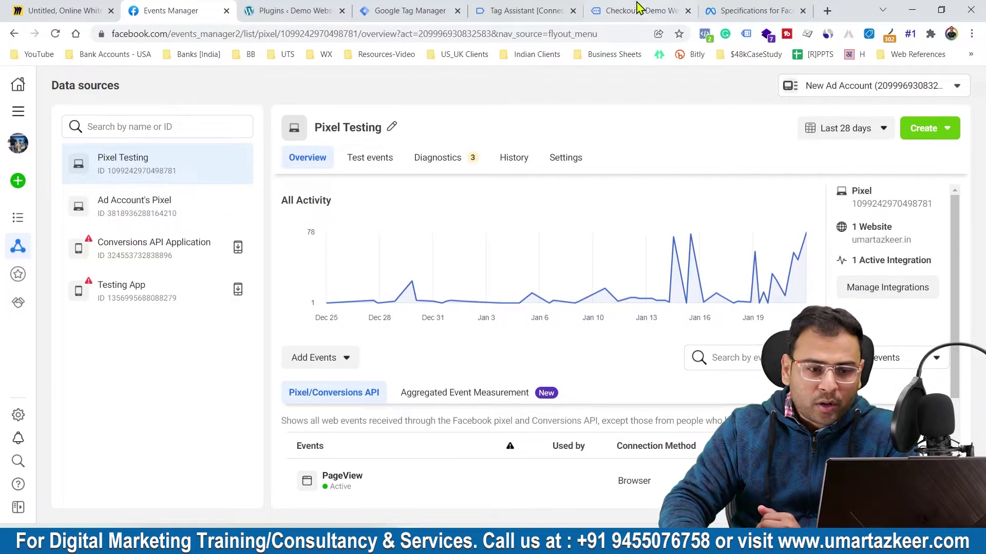
left_click(621, 10)
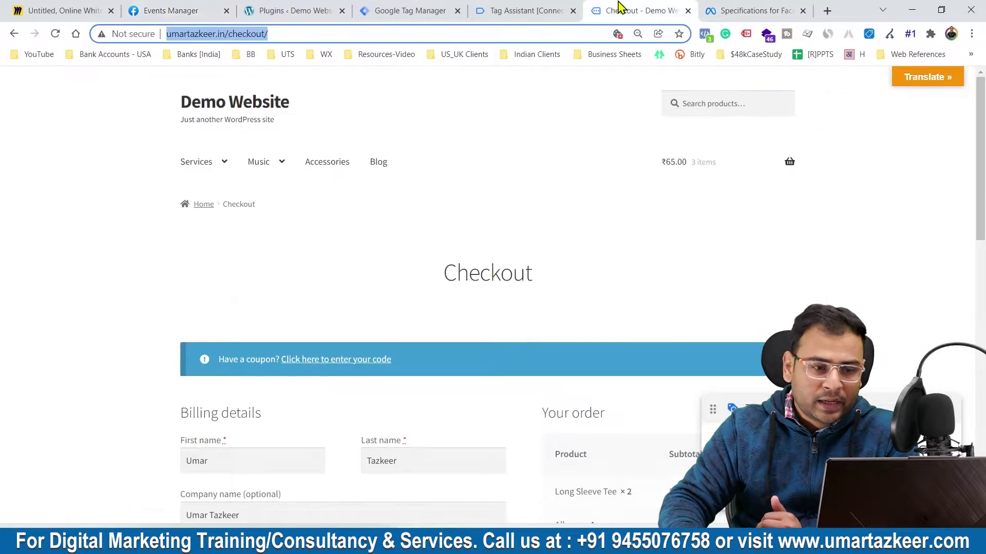
left_click(429, 10)
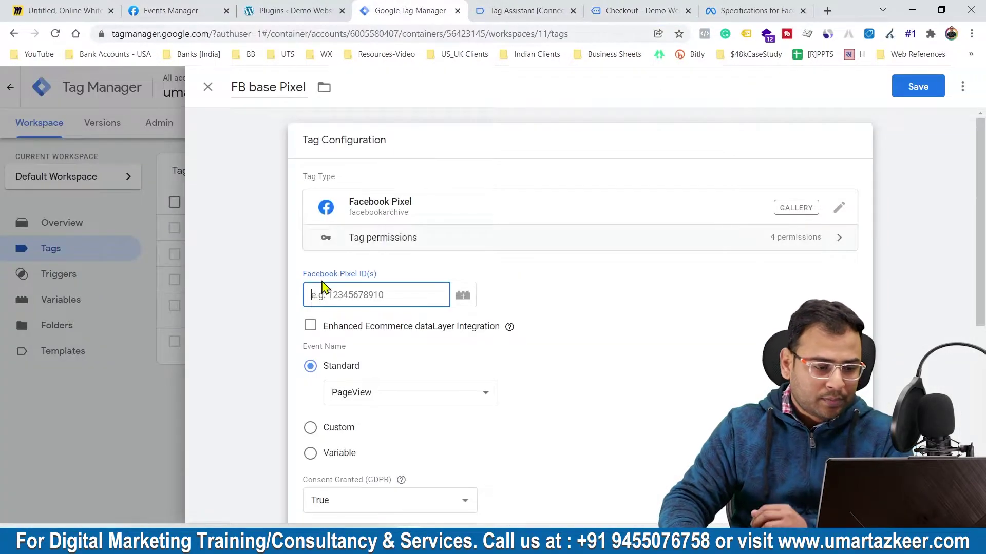
key("ctrl+v")
left_click(935, 281)
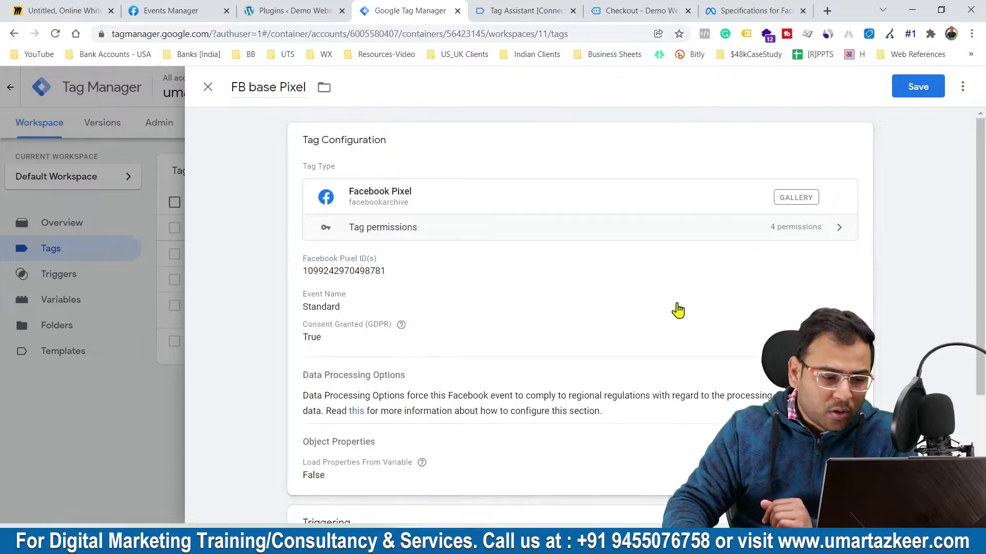
- Assign the All Pages trigger to the FB base Pixel tag, and discard the tag without saving
left_click(364, 327)
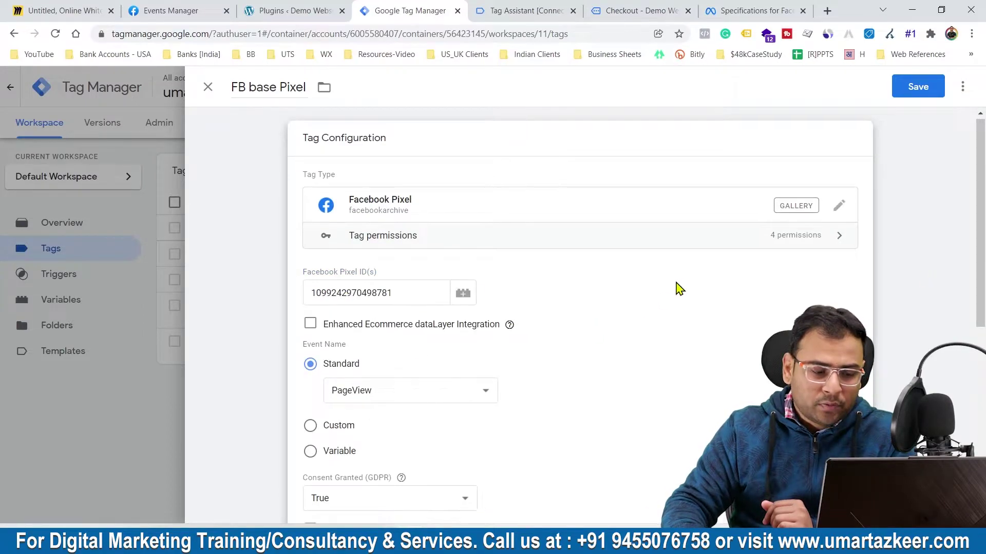
scroll(452, 422, "down", 8)
left_click(452, 422)
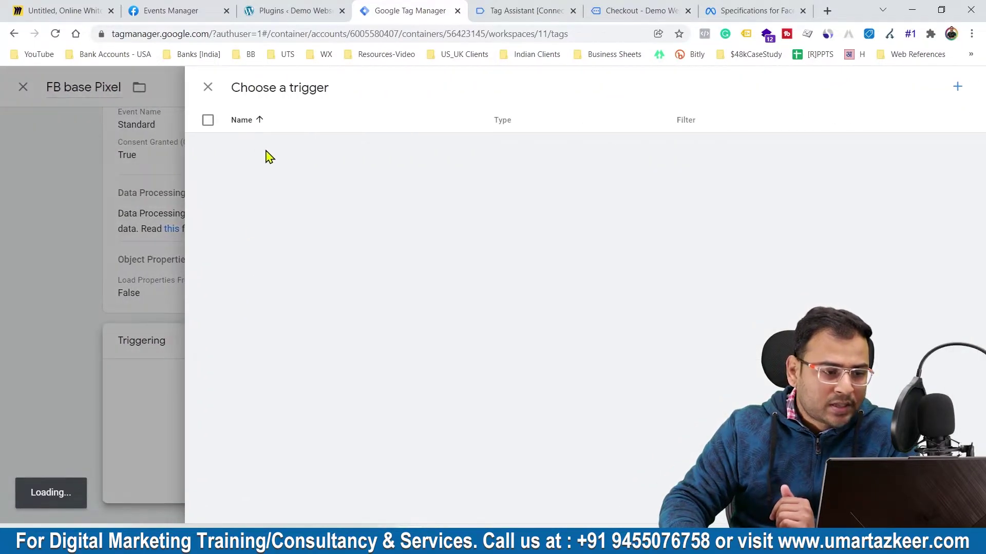
left_click(271, 150)
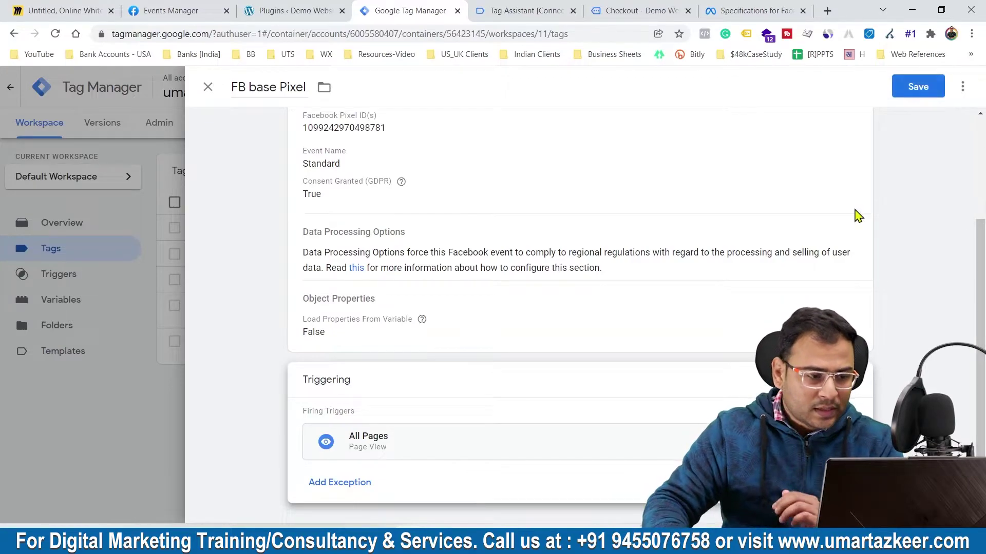
left_click(206, 87)
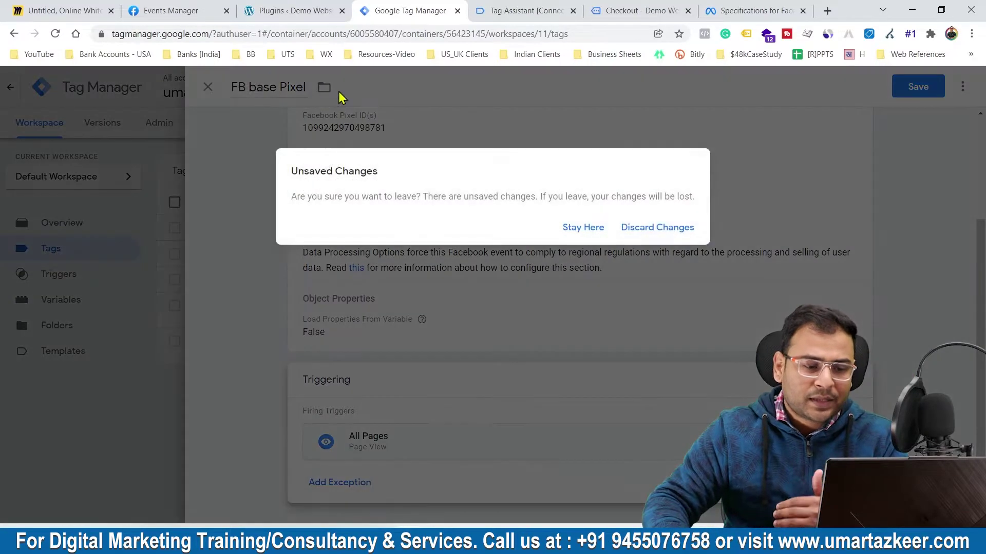
left_click(667, 228)
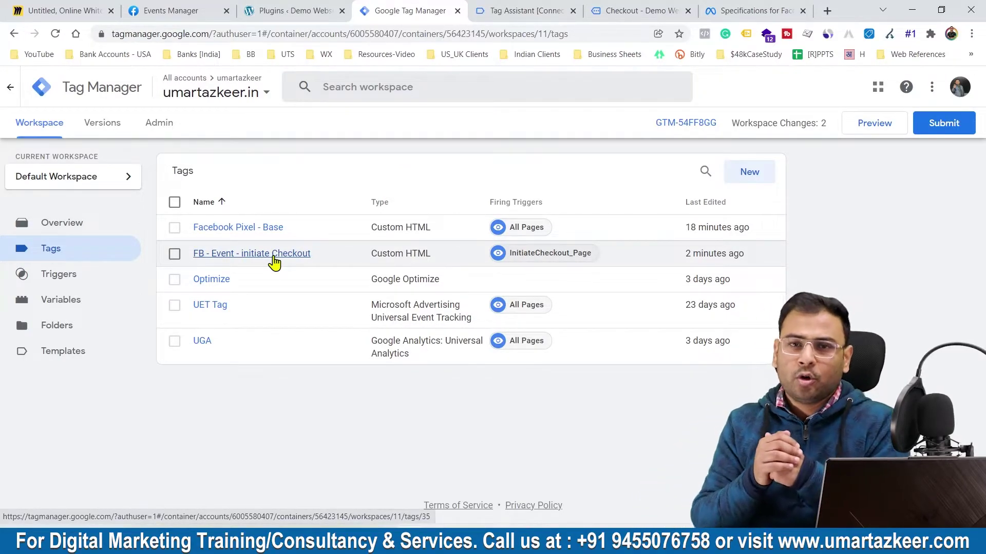
- Create a new tag and name it "FB - intitiate Checkout - Event"
left_click(750, 176)
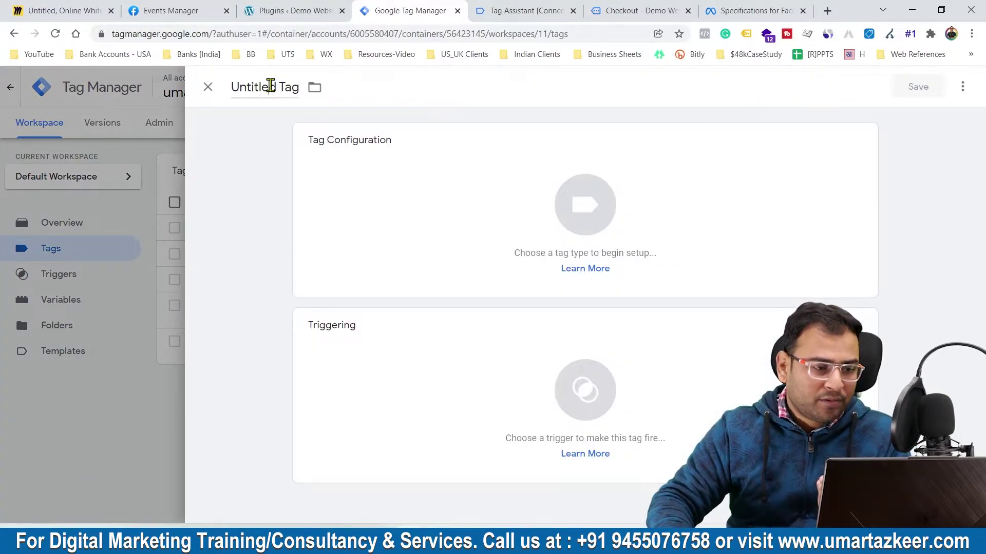
left_click(269, 85)
type("FB - in")
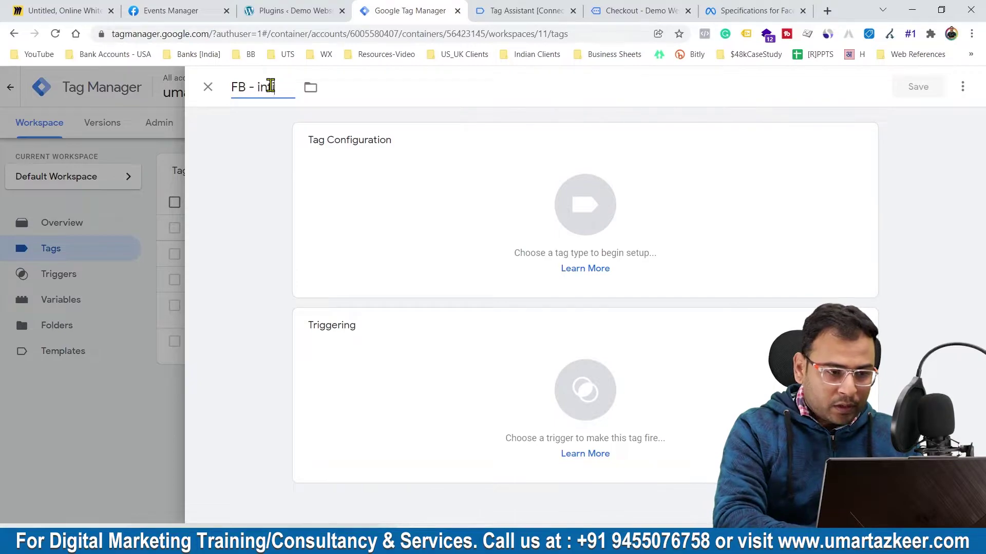
type("itiate Checkput")
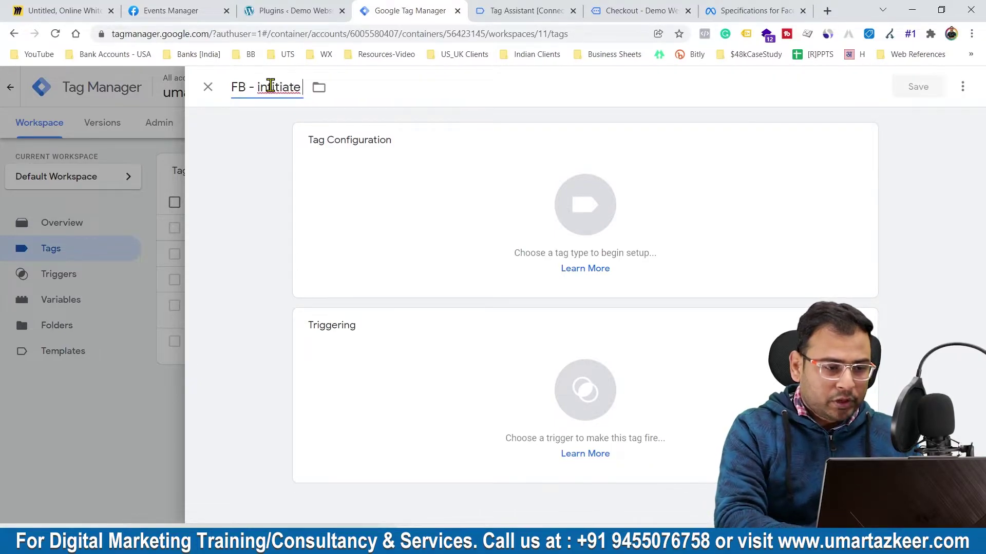
key("BackSpace")
key("BackSpace")
key("BackSpace")
key("BackSpace")
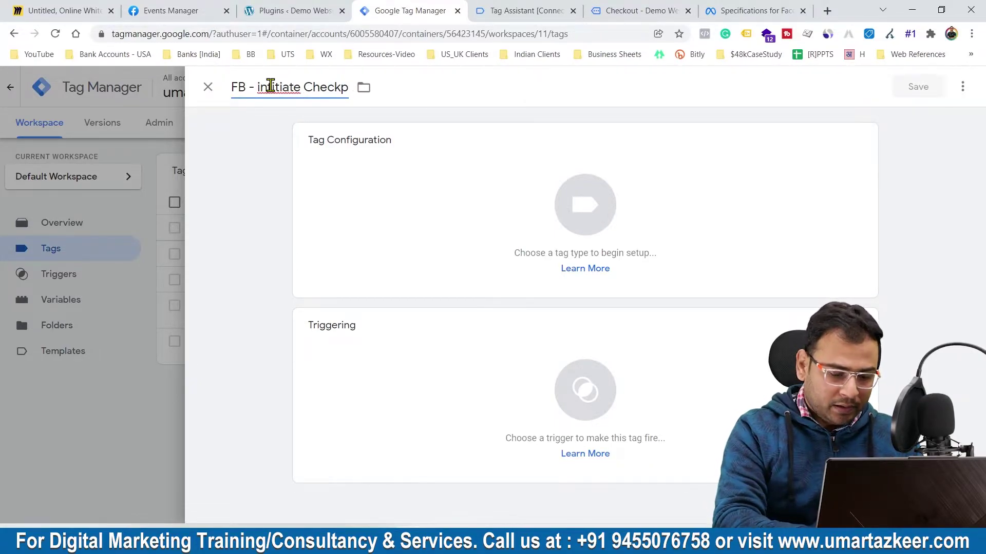
type("out - Event")
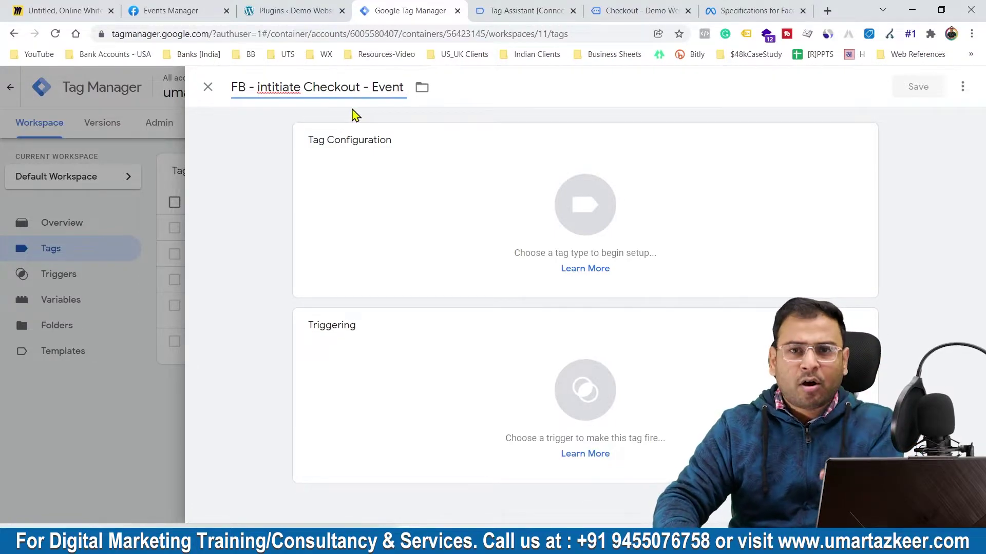
- Choose the Facebook Pixel template as the checkout event tag's type and enter the copied pixel ID as its Facebook Pixel ID
left_click(418, 183)
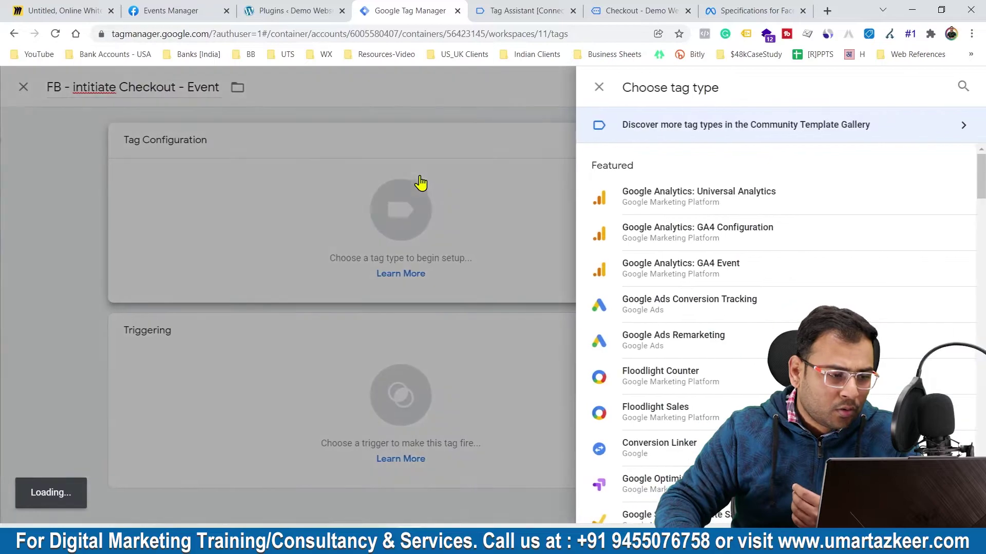
scroll(929, 301, "down", 9)
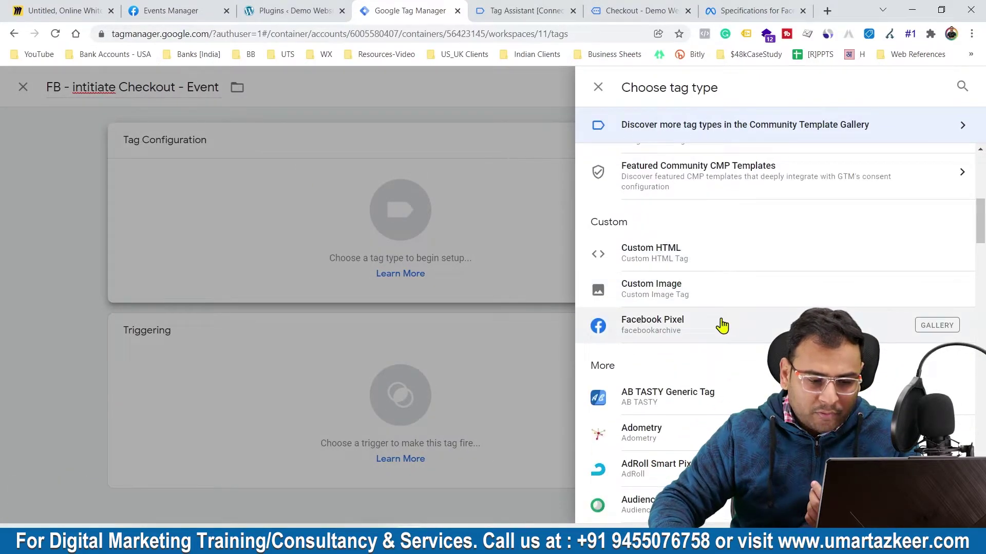
left_click(719, 324)
left_click(361, 292)
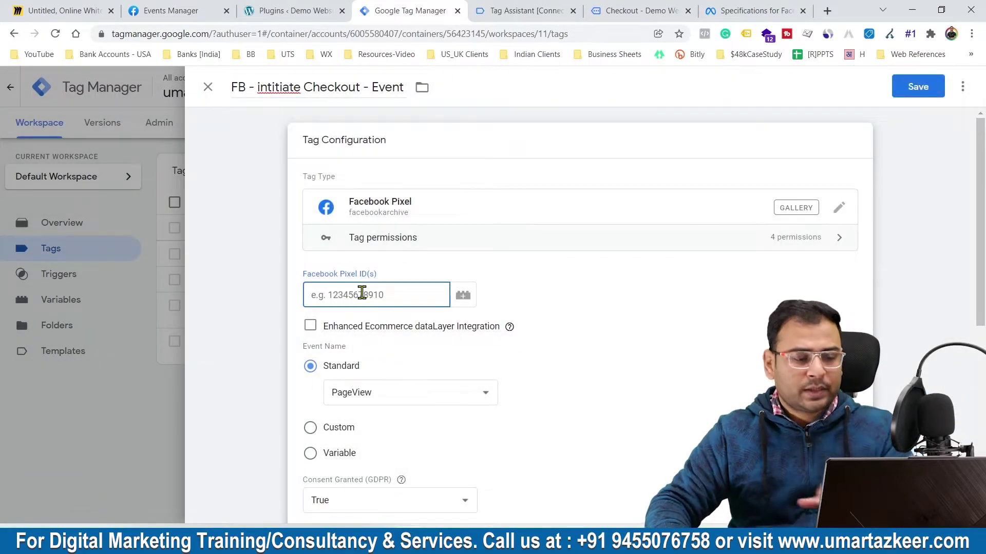
key("ctrl+v")
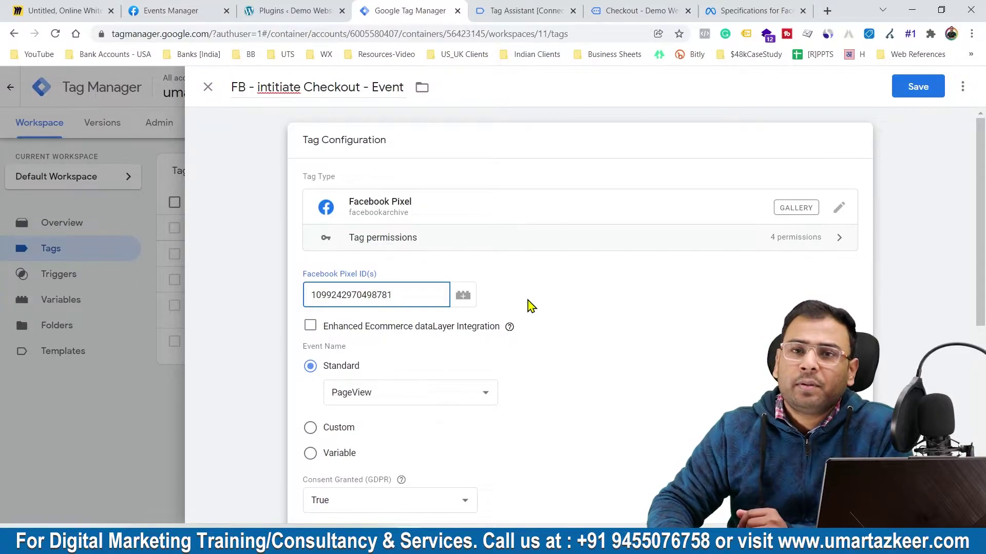
scroll(537, 296, "down", 1)
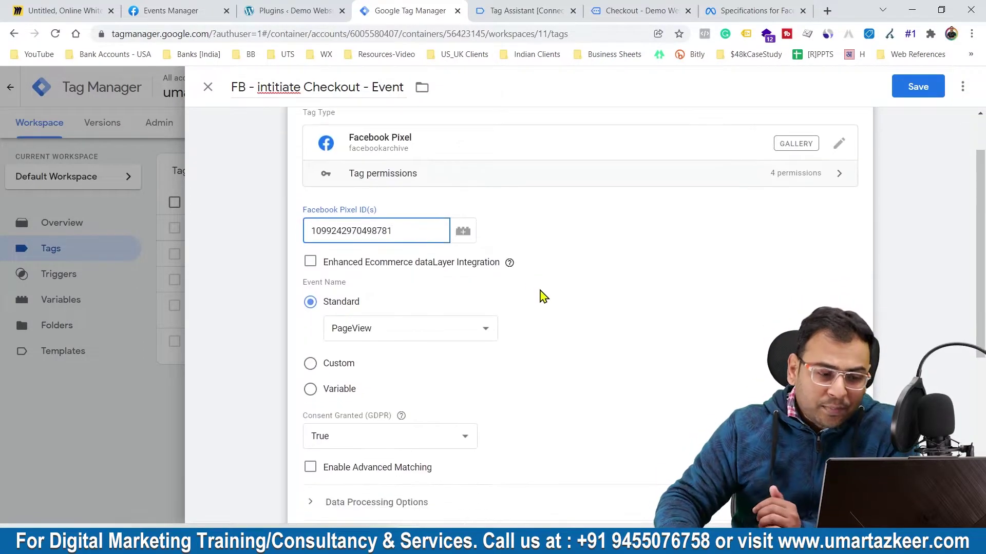
- Create a new variable from the tag's Facebook Pixel ID field and name it "Facebook PX - ID"
left_click_drag(425, 231, 307, 226)
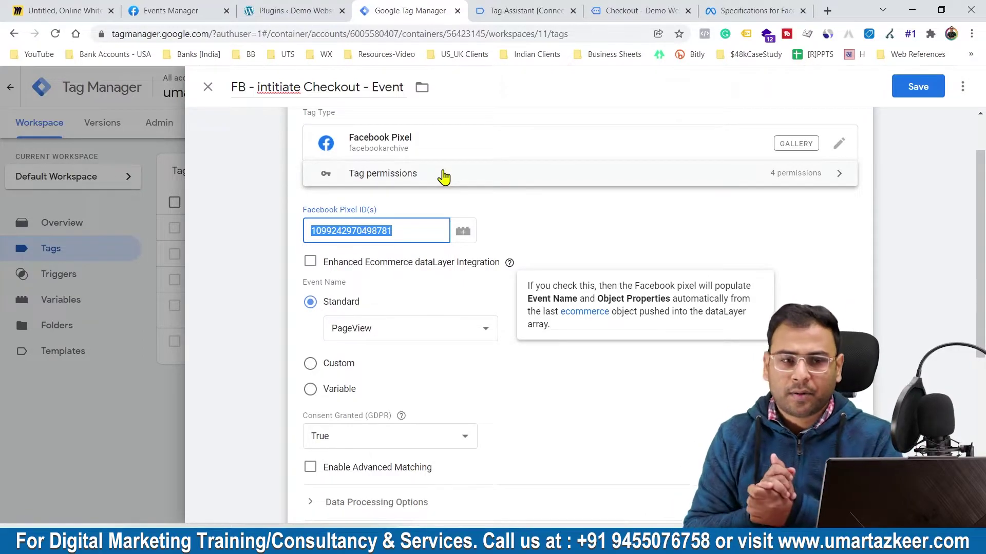
left_click(463, 232)
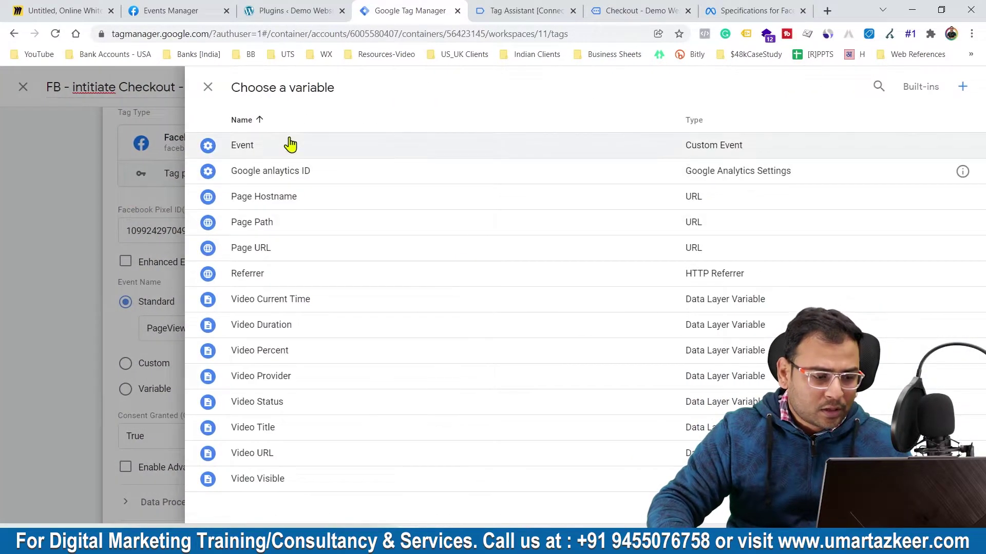
left_click(961, 87)
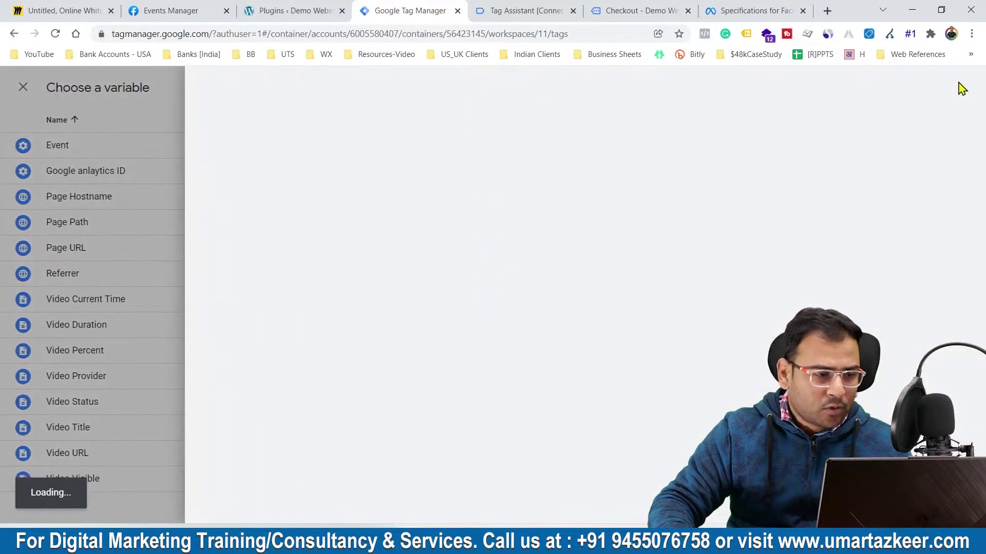
left_click(281, 87)
type("F")
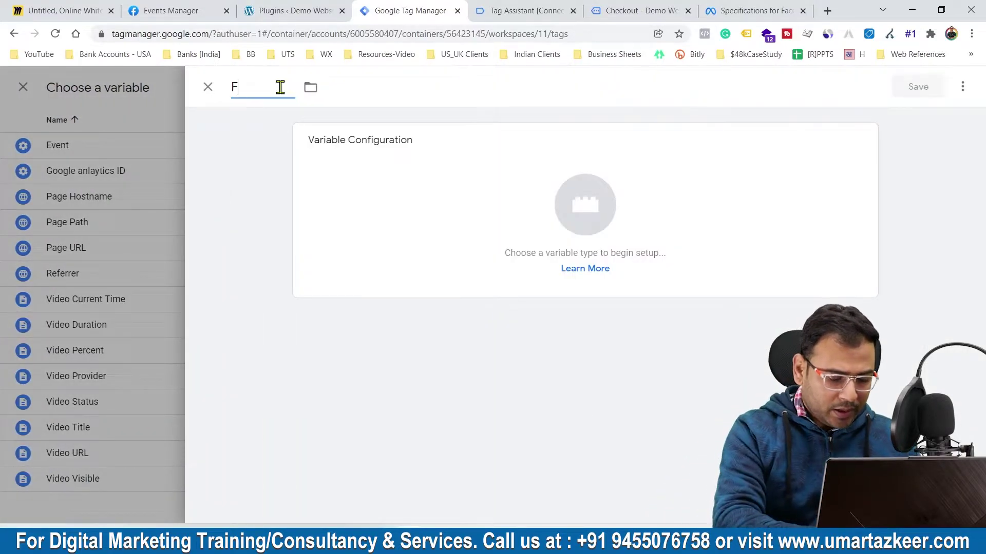
type("acebook PX")
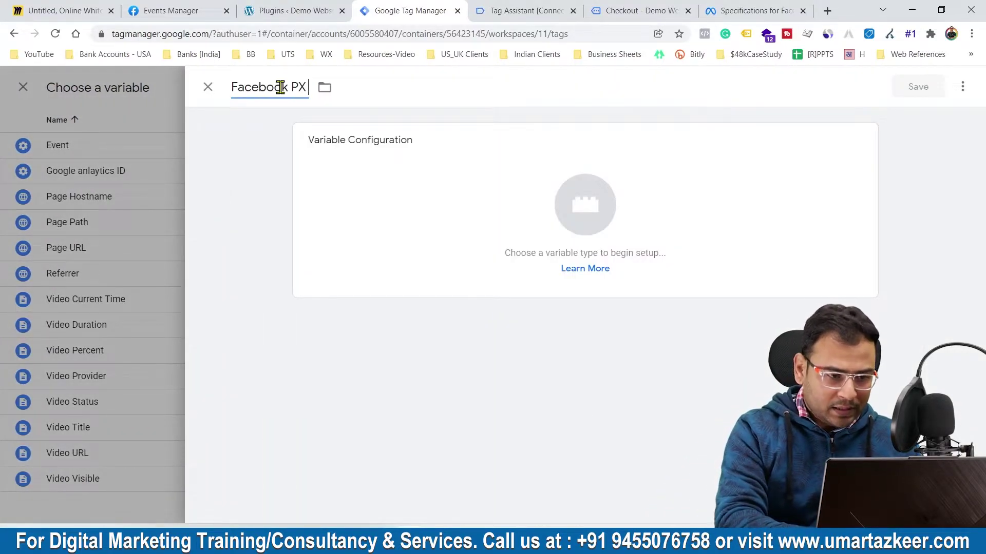
type(" - C")
key("BackSpace")
key("BackSpace")
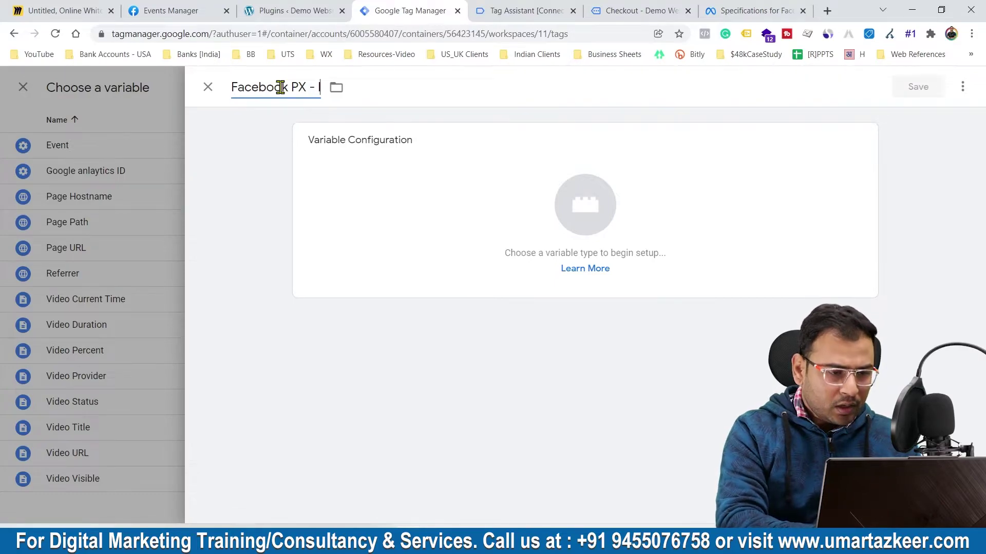
type("ID")
- Configure the Facebook PX - ID variable as a Constant holding the copied pixel ID, and save it
left_click(470, 213)
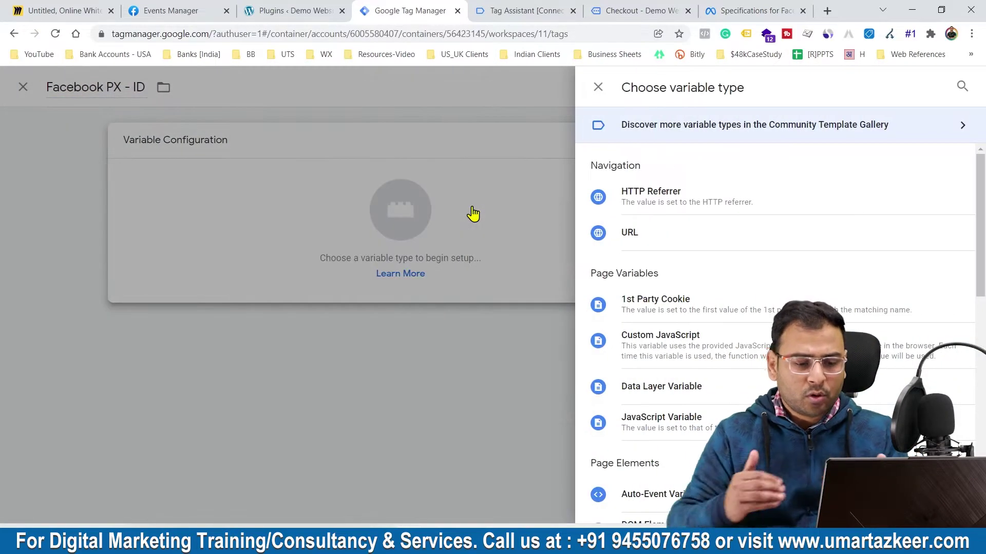
scroll(845, 253, "down", 3)
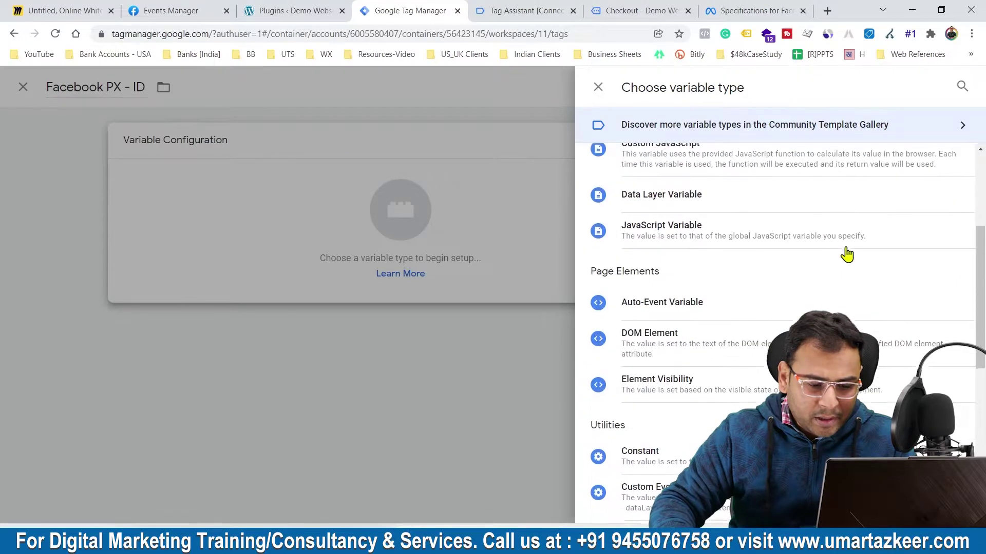
scroll(831, 297, "down", 3)
left_click(655, 320)
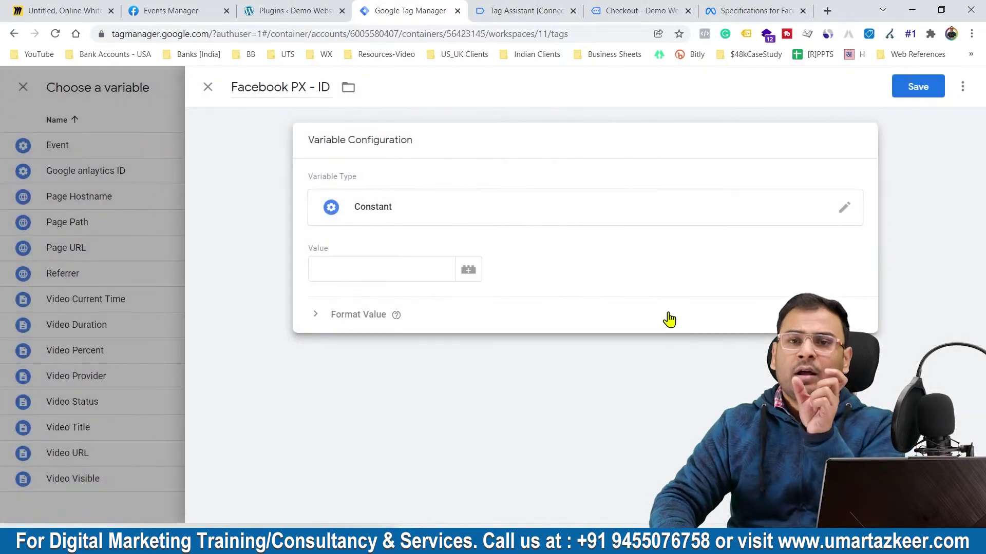
left_click(360, 271)
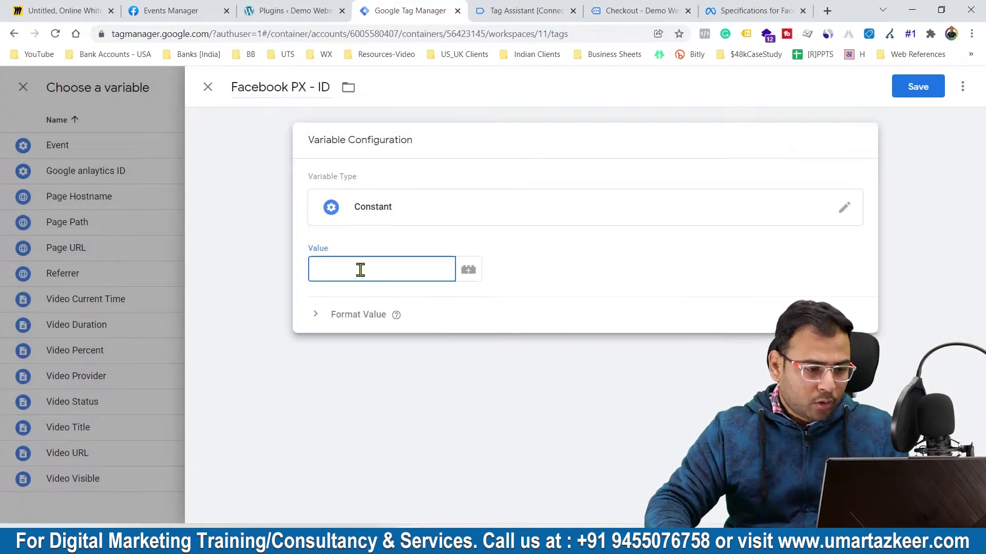
key("ctrl+v")
left_click(908, 93)
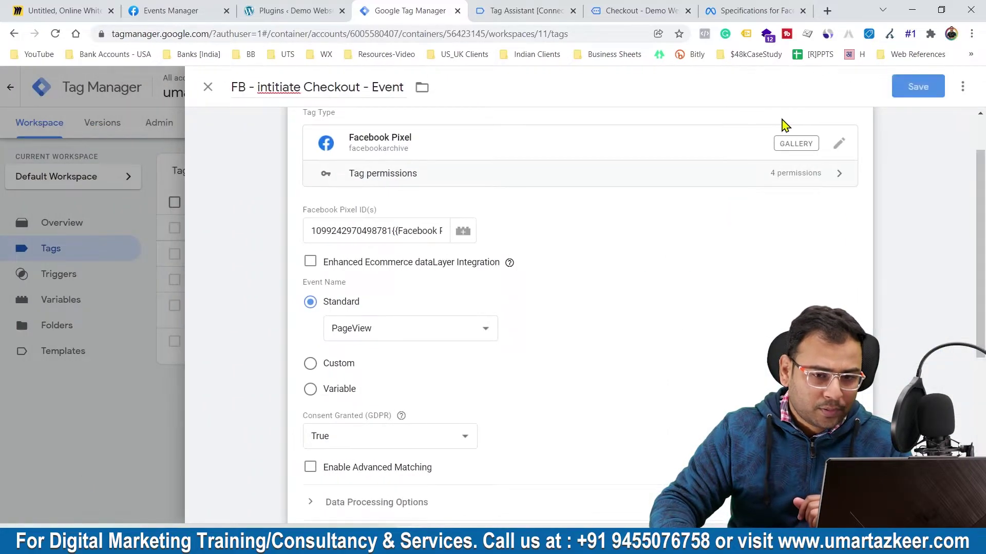
- Delete the literal pixel ID in front of the {{Facebook PX - ID}} variable in the tag's Facebook Pixel ID field
left_click(397, 233)
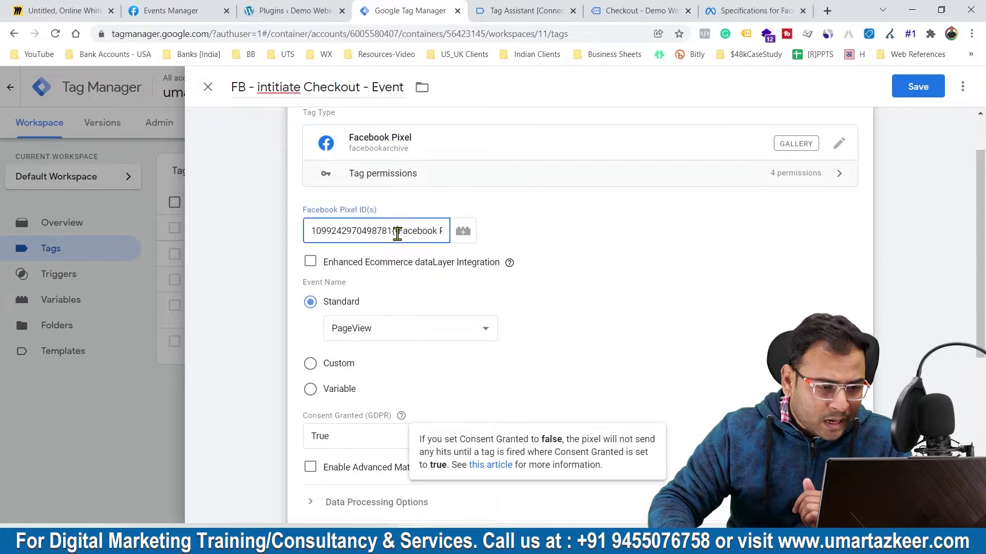
left_click(209, 236)
left_click(414, 204)
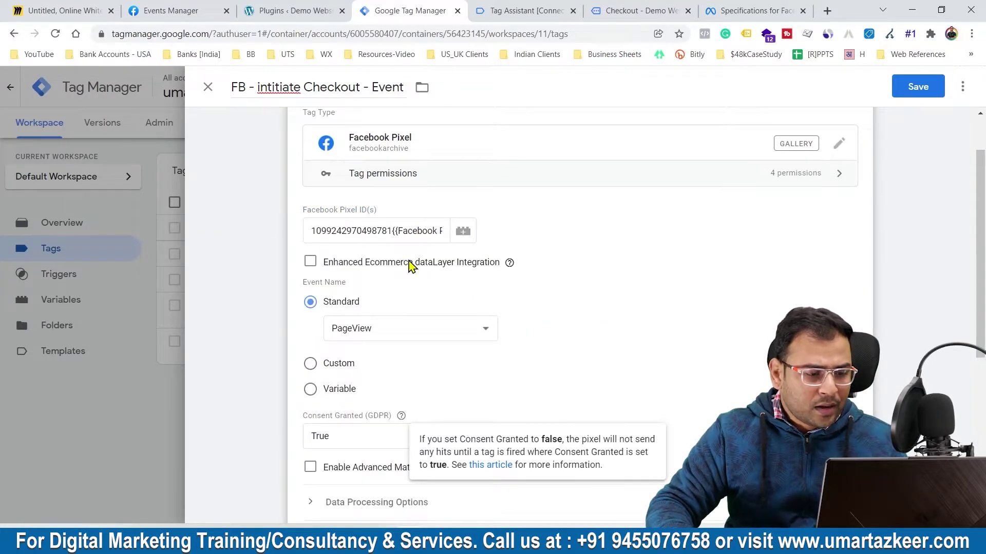
left_click(282, 236)
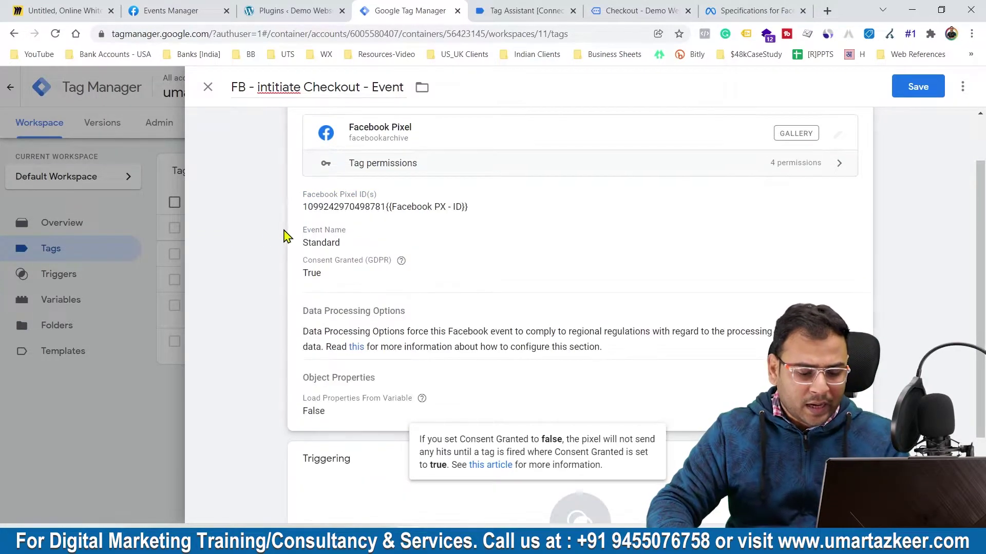
left_click(394, 207)
left_click(402, 231)
key("BackSpace")
key("BackSpace")
key("BackSpace")
key("BackSpace")
key("BackSpace")
key("BackSpace")
key("BackSpace")
key("BackSpace")
key("BackSpace")
key("BackSpace")
key("BackSpace")
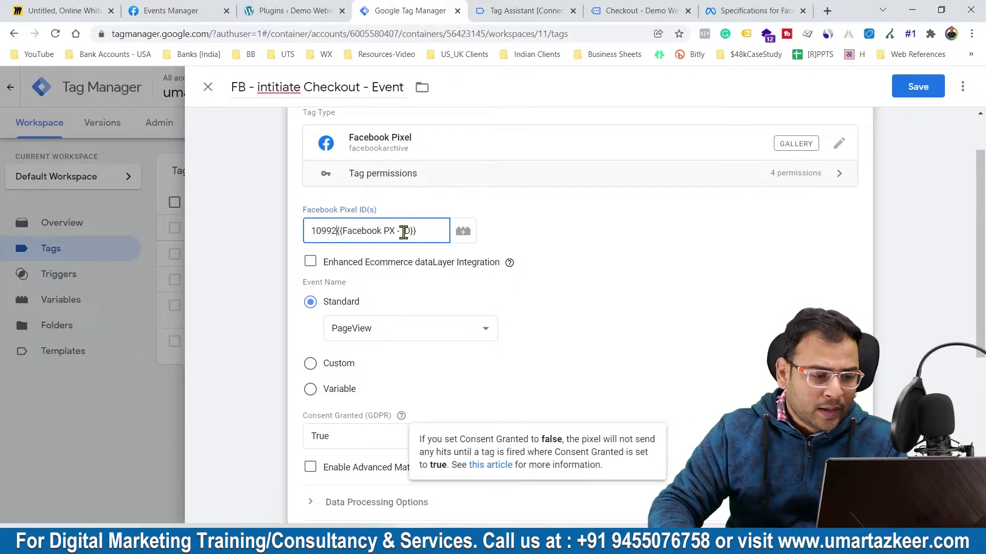
key("BackSpace")
key("BackSpace")
key("BackSpace")
key("BackSpace")
key("BackSpace")
- Reinsert the Facebook PX - ID variable and clean up the Facebook Pixel ID field to contain only {{Facebook PX - ID}}
left_click(463, 231)
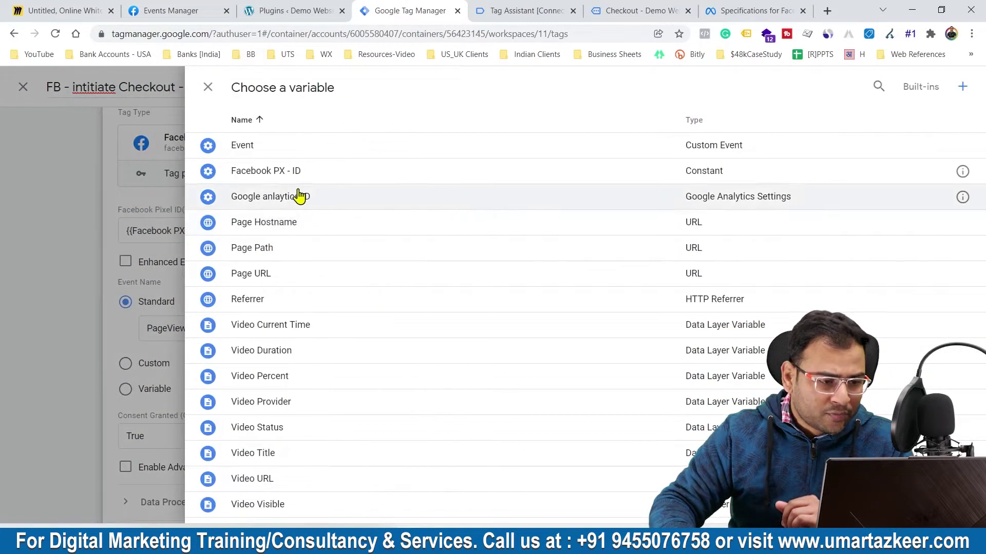
left_click(301, 172)
left_click_drag(391, 230, 261, 236)
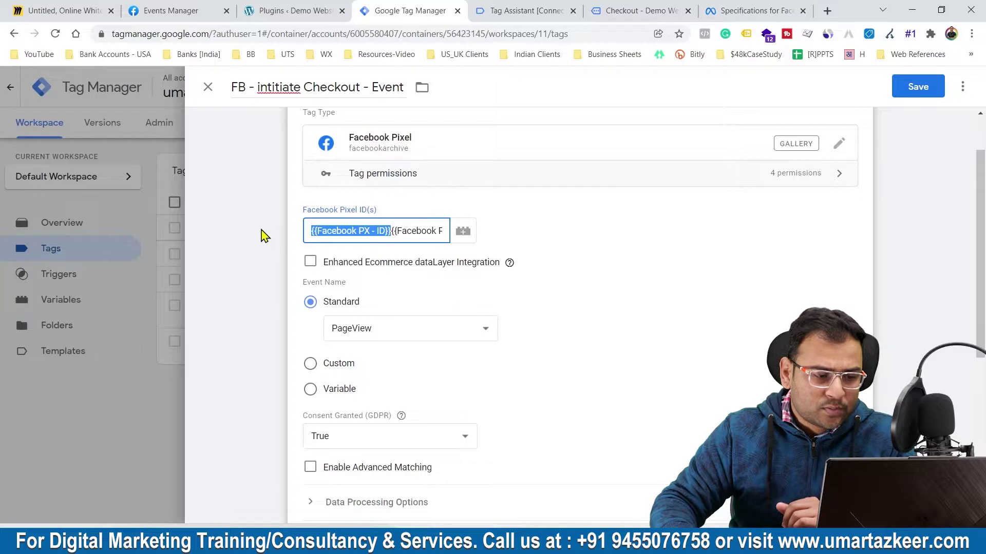
left_click(259, 235)
left_click(390, 220)
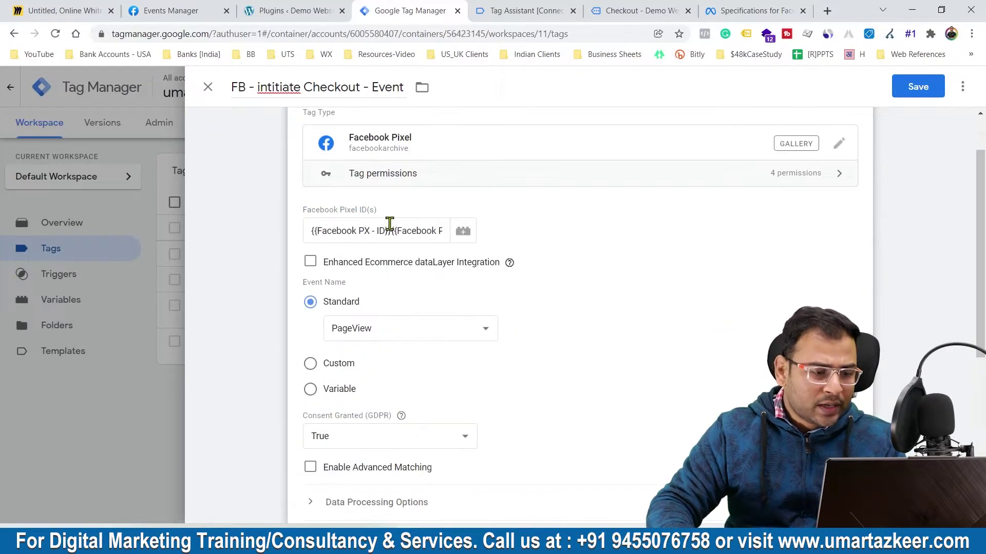
left_click(390, 223)
left_click(464, 232)
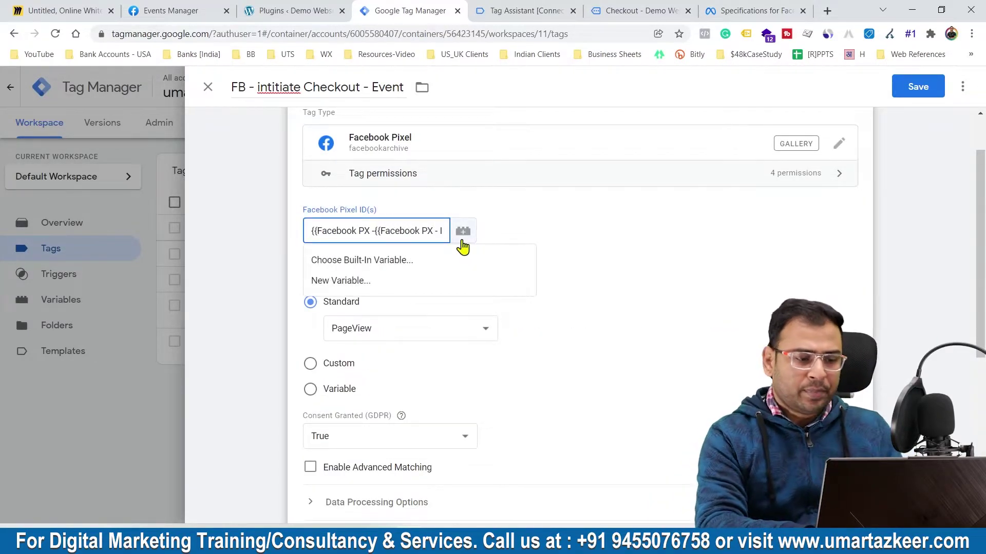
left_click(462, 240)
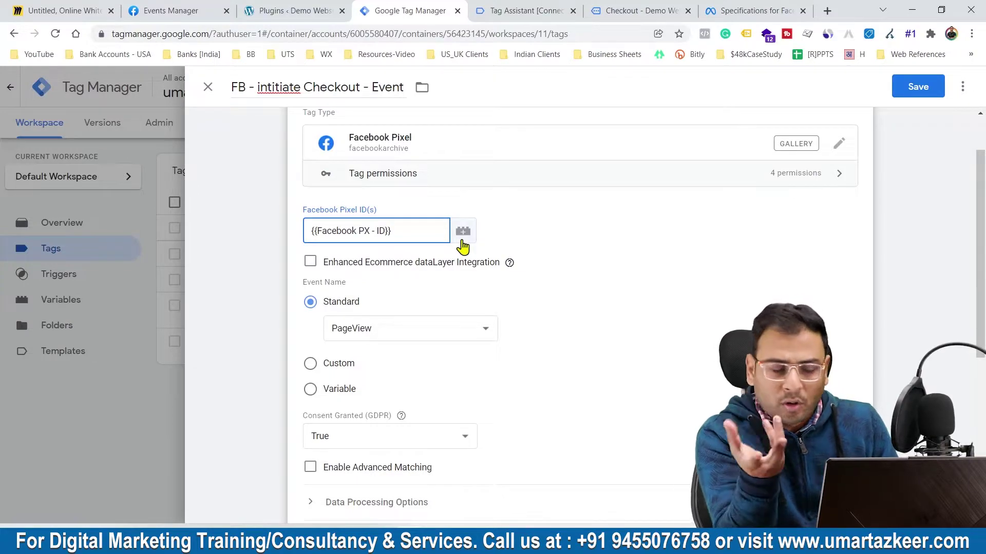
left_click(804, 254)
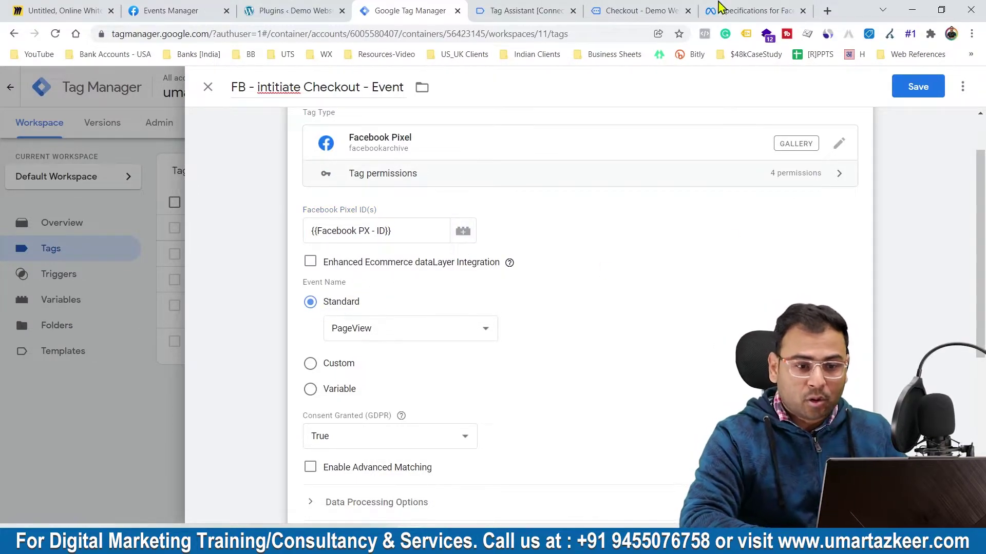
left_click(759, 7)
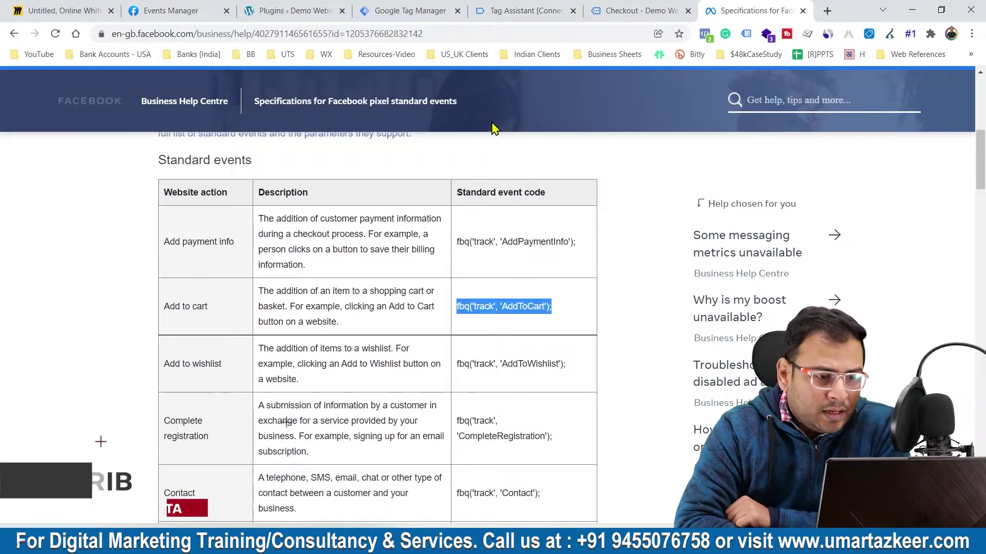
left_click(631, 8)
left_click(492, 7)
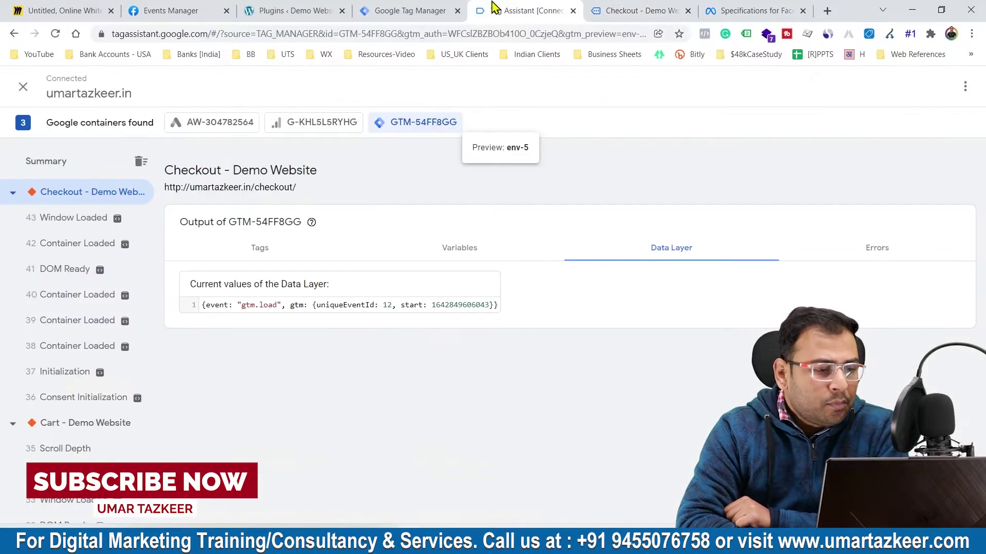
left_click(406, 11)
- Set the tag's standard event name to InitiateCheckout
scroll(559, 413, "down", 3)
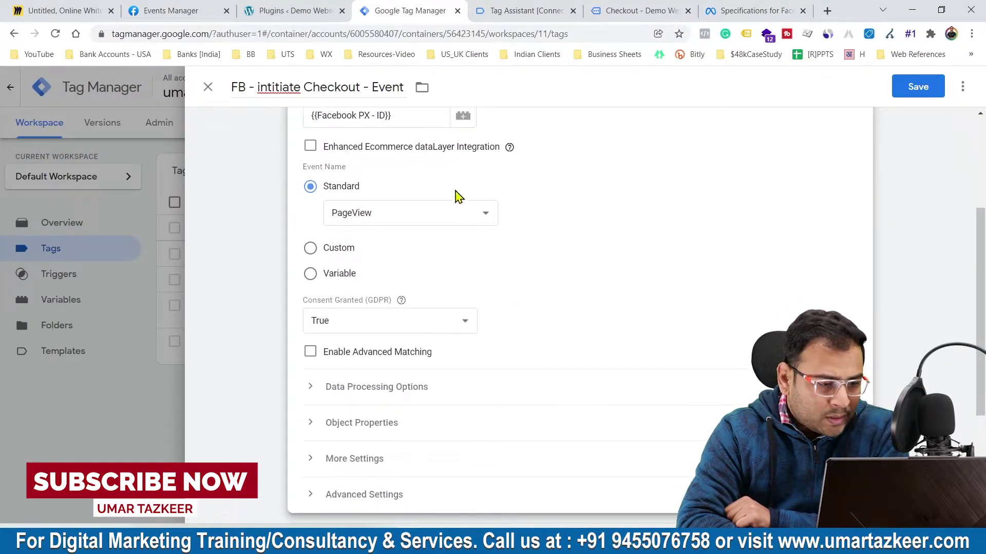
left_click(356, 214)
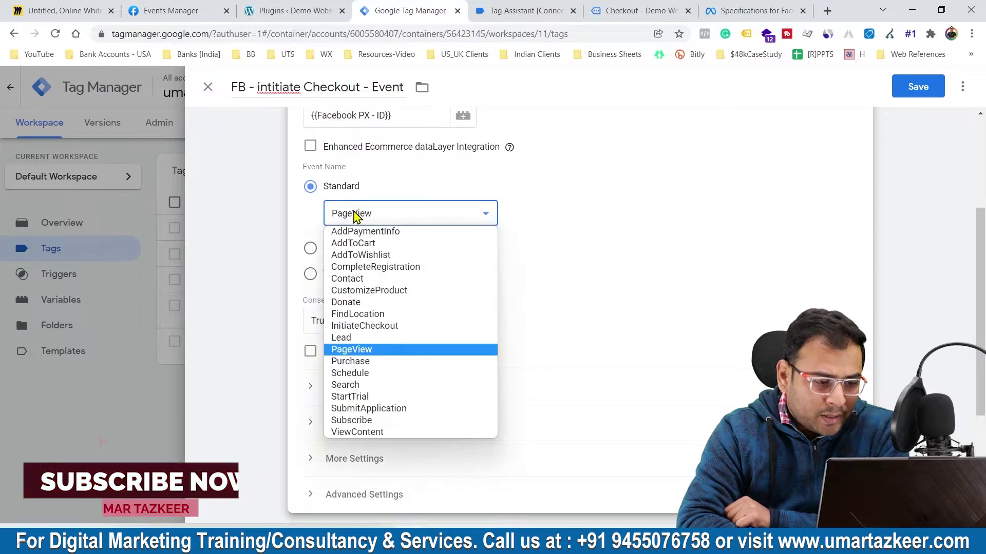
left_click(381, 325)
- Assign the InitiateCheckout_Page trigger to the checkout event tag, and discard the tag without saving
scroll(564, 308, "down", 4)
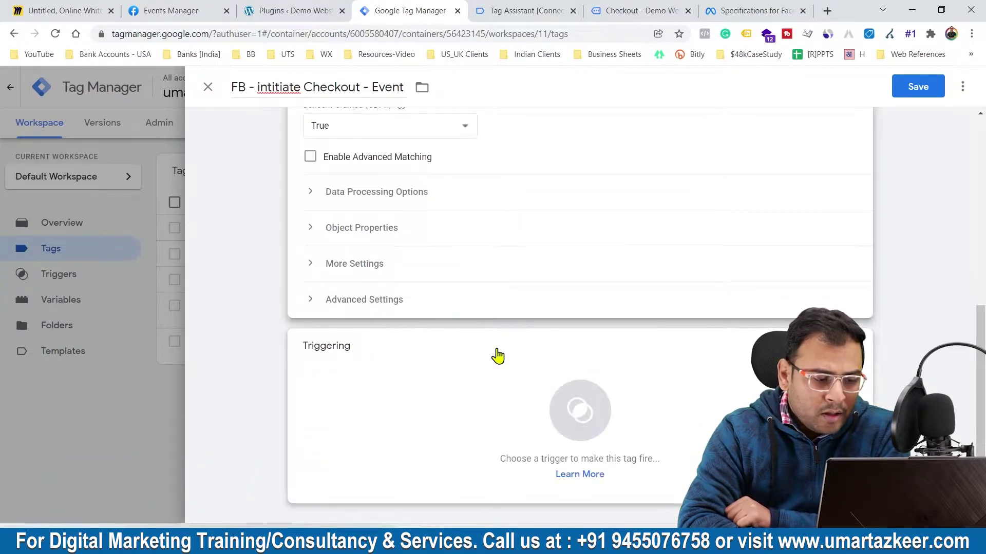
left_click(407, 423)
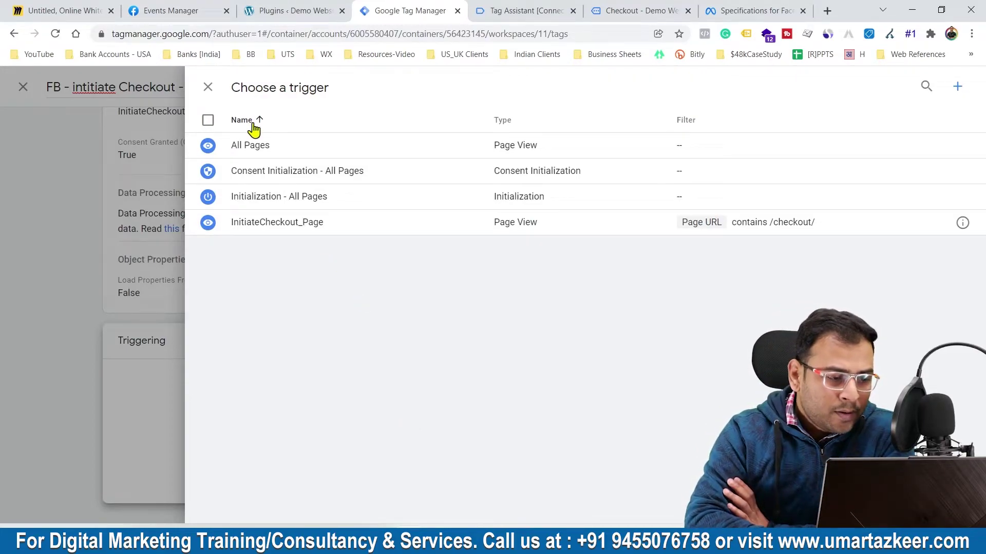
left_click(261, 222)
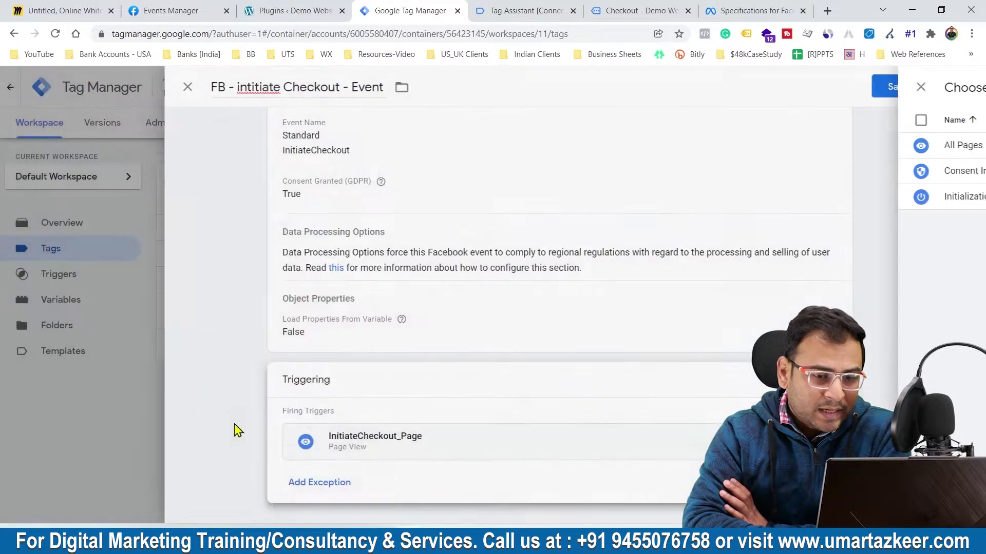
left_click(207, 87)
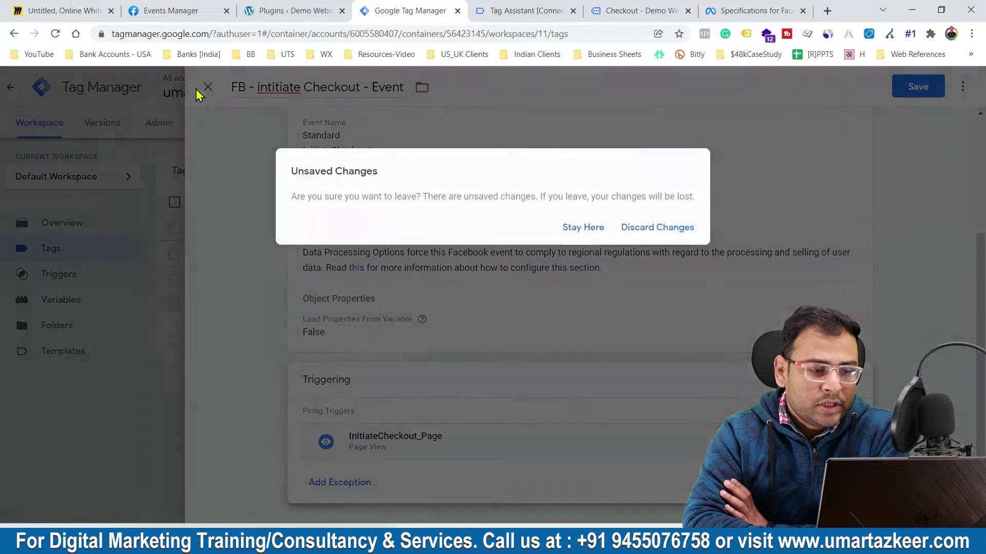
left_click(656, 230)
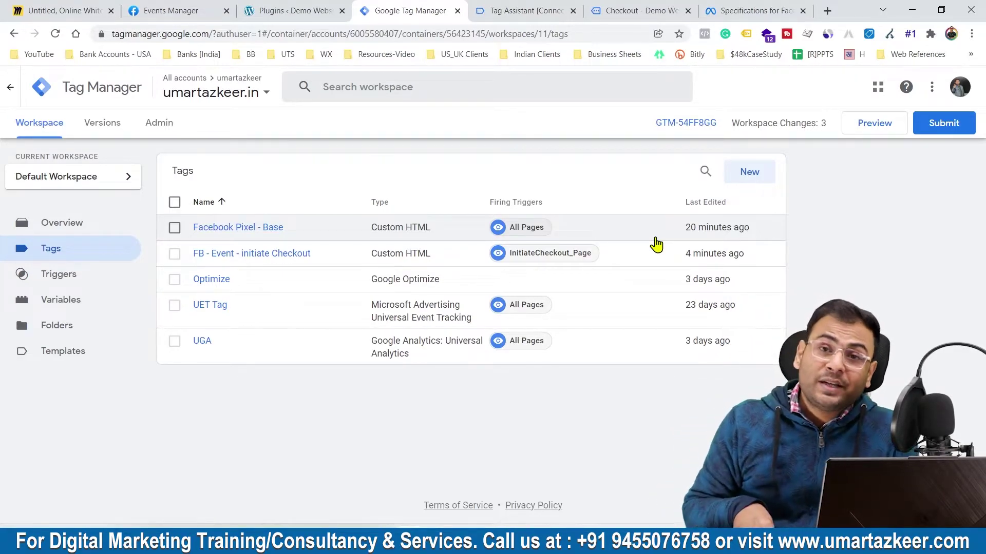
- Inspect the pixel events firing on the demo site's checkout page with Facebook Pixel Helper
left_click(639, 10)
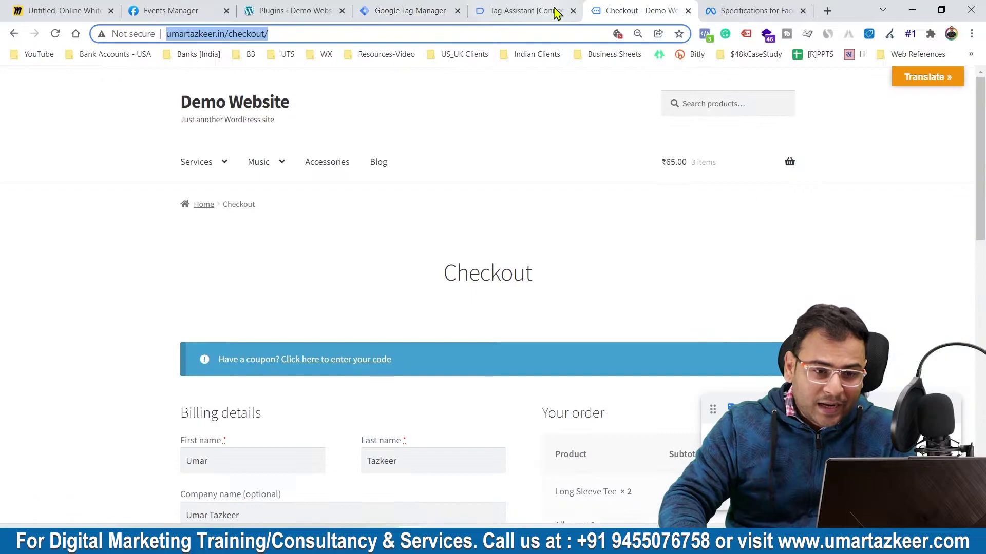
left_click(705, 34)
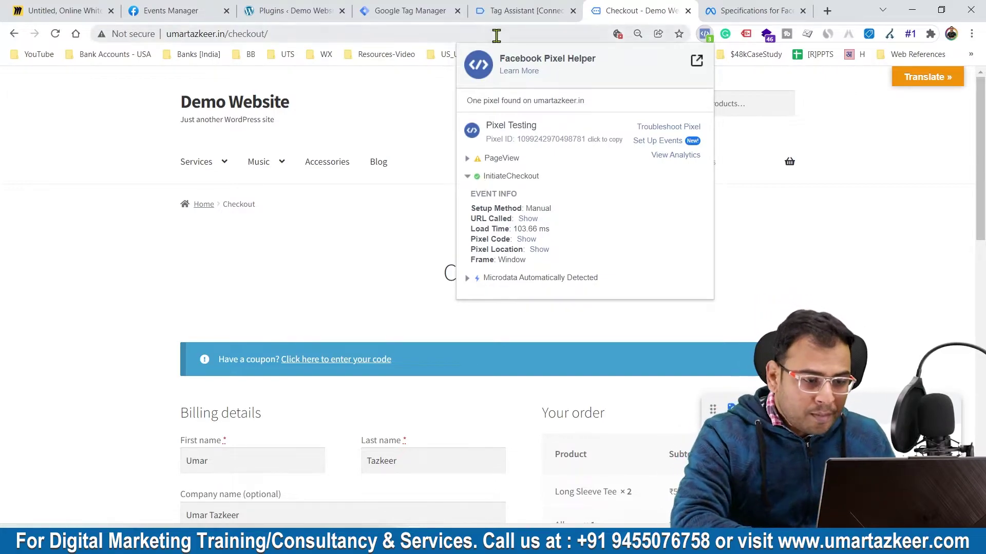
left_click(530, 10)
left_click(646, 7)
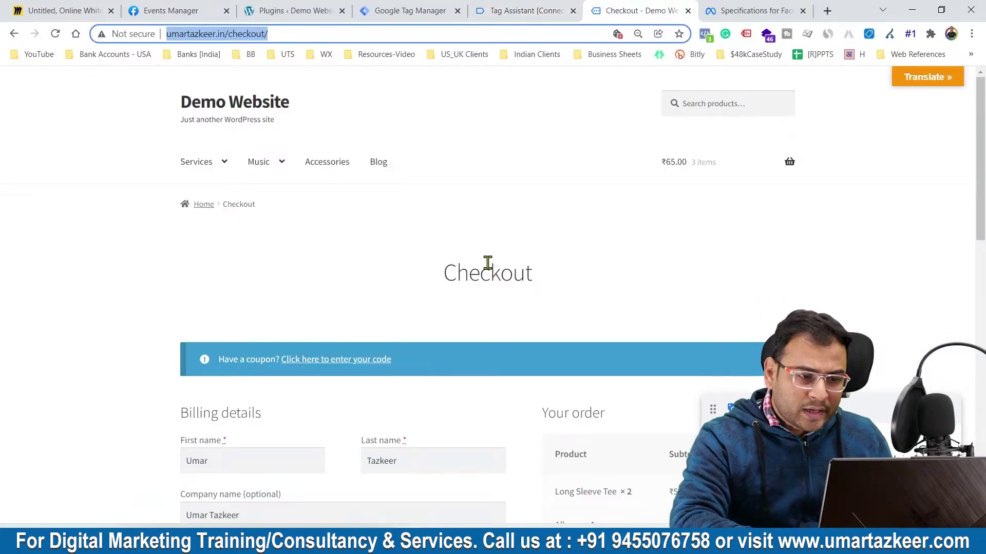
- Examine the variables and data layer values of the GTM-54FF8GG container for the checkout page in Tag Assistant
left_click(521, 8)
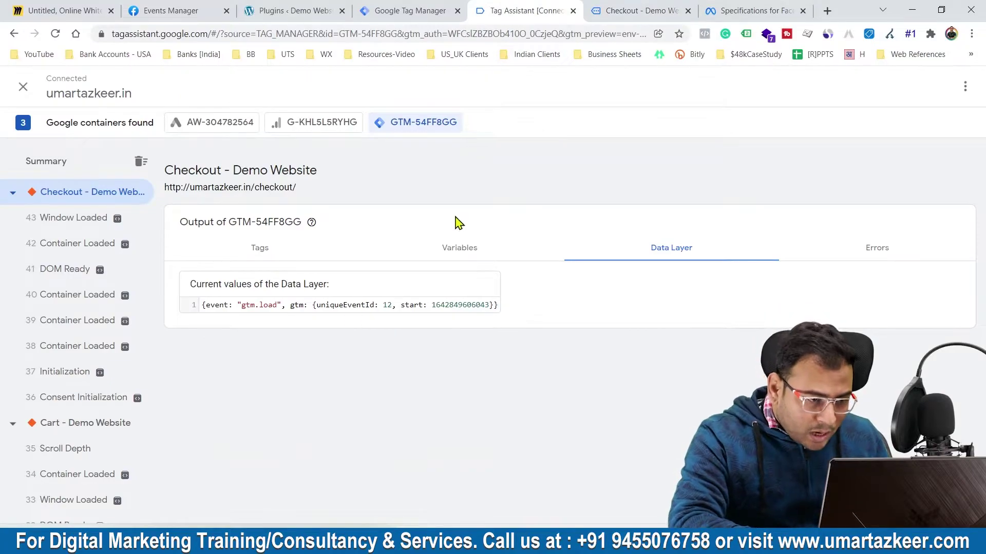
left_click(465, 248)
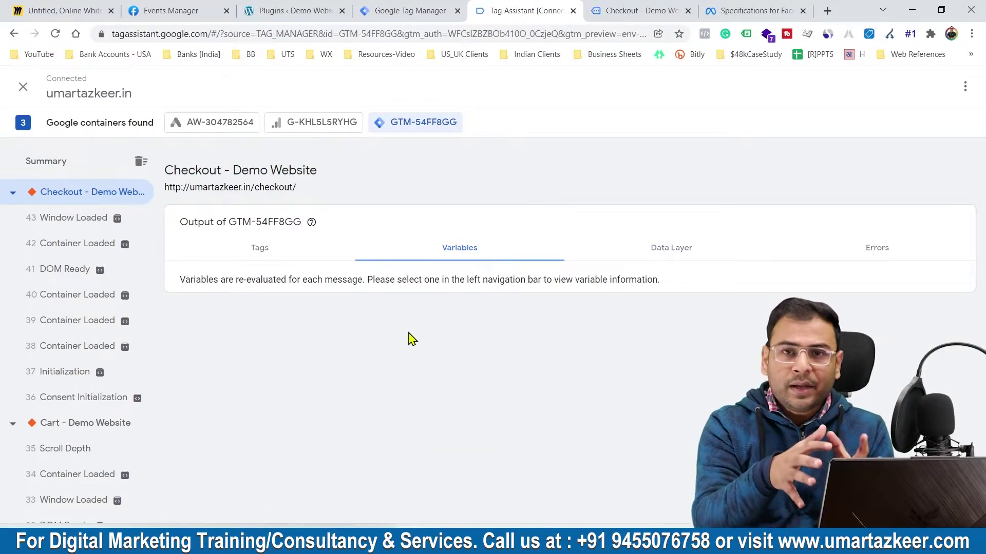
left_click(660, 261)
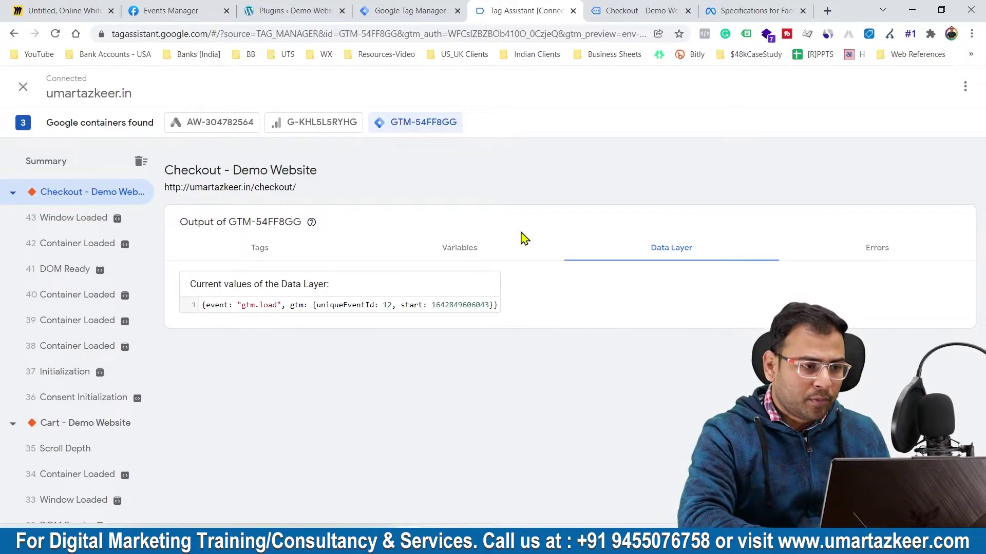
- Go to the WordPress page for adding new plugins, logging back in with the saved username and account password
left_click(315, 11)
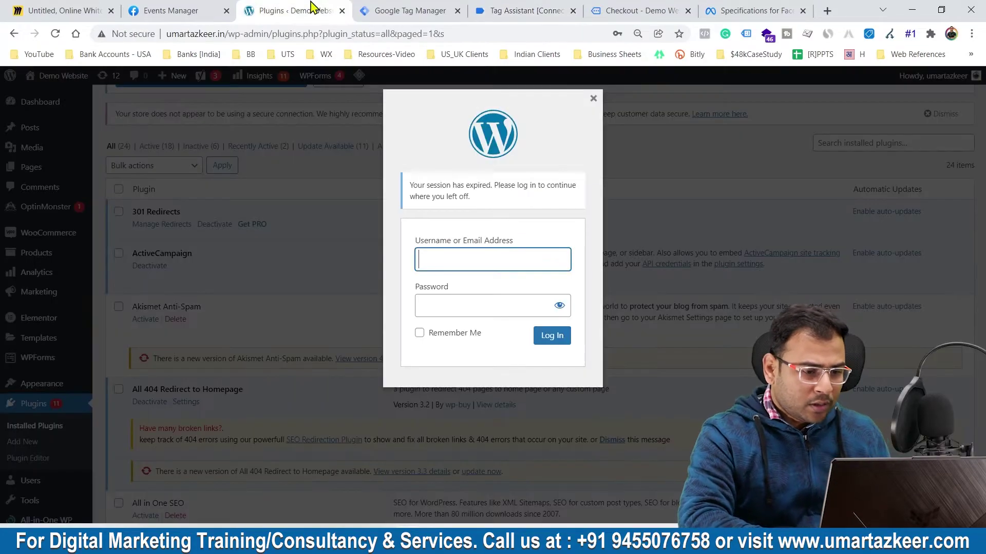
left_click(593, 98)
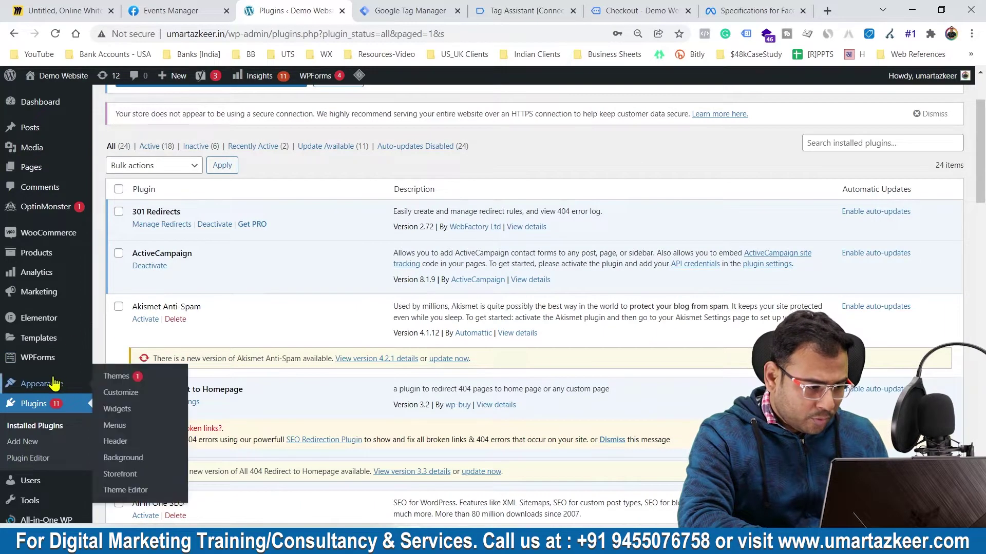
left_click(31, 442)
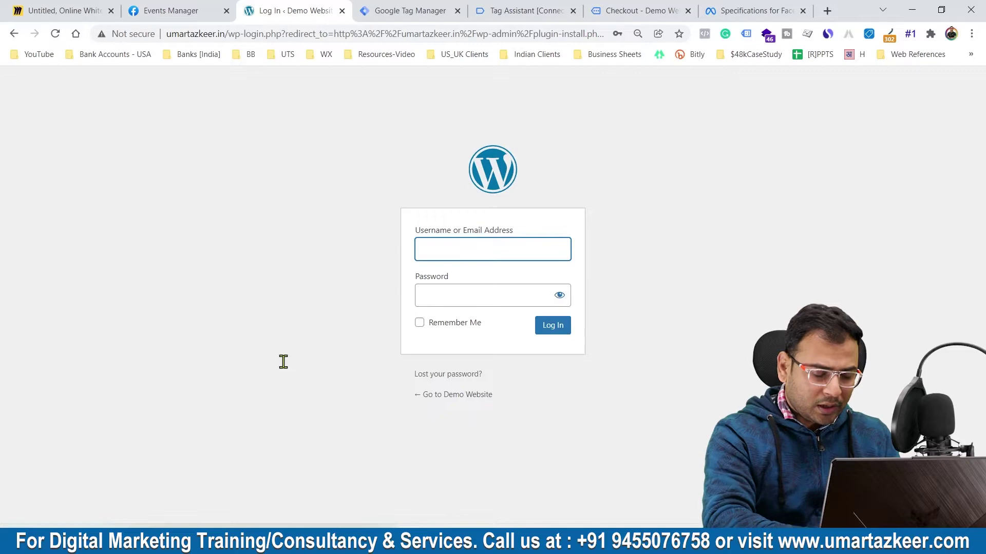
type("u")
key("Down")
key("Return")
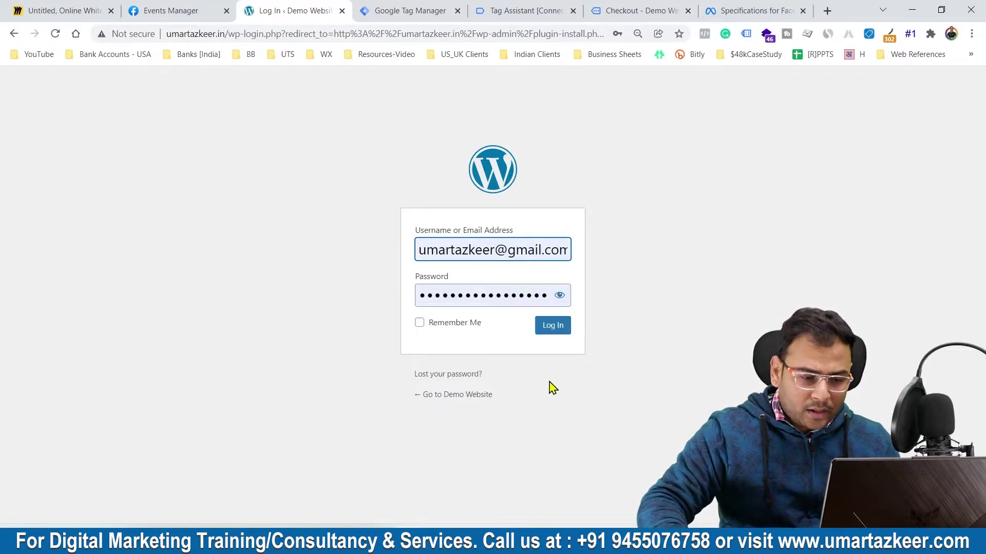
left_click(568, 326)
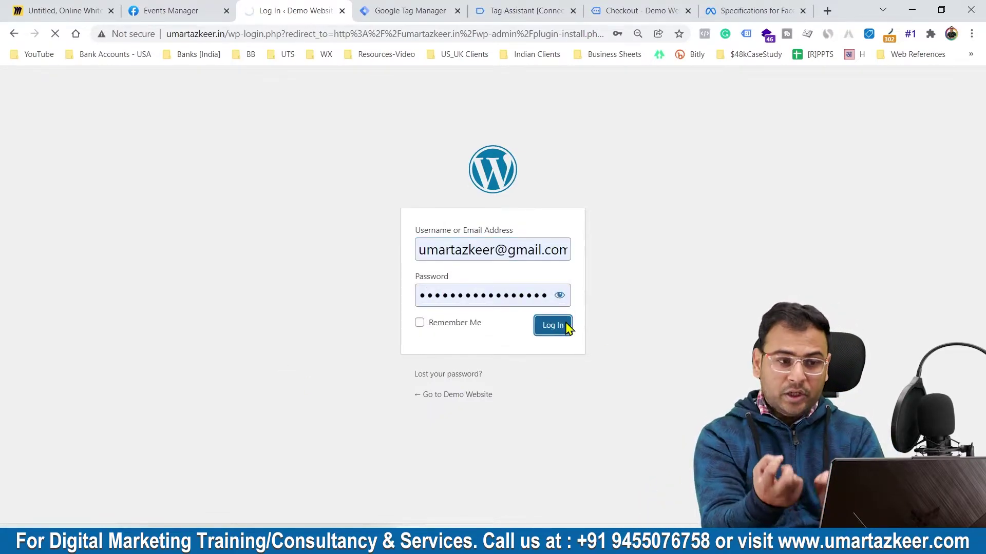
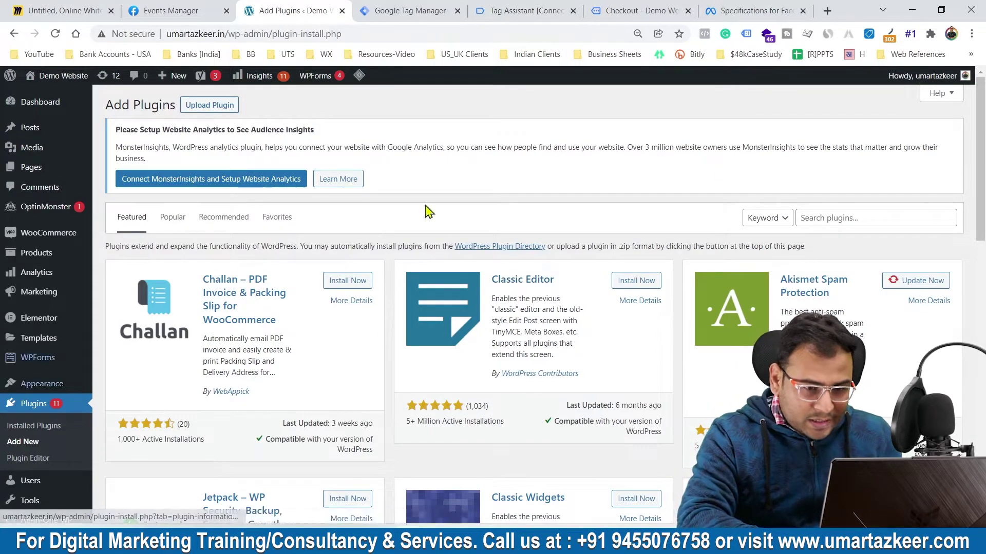
- Search the plugin directory for "GTM for Wordpress" and activate the Google Tag Manager for WordPress plugin
left_click(860, 219)
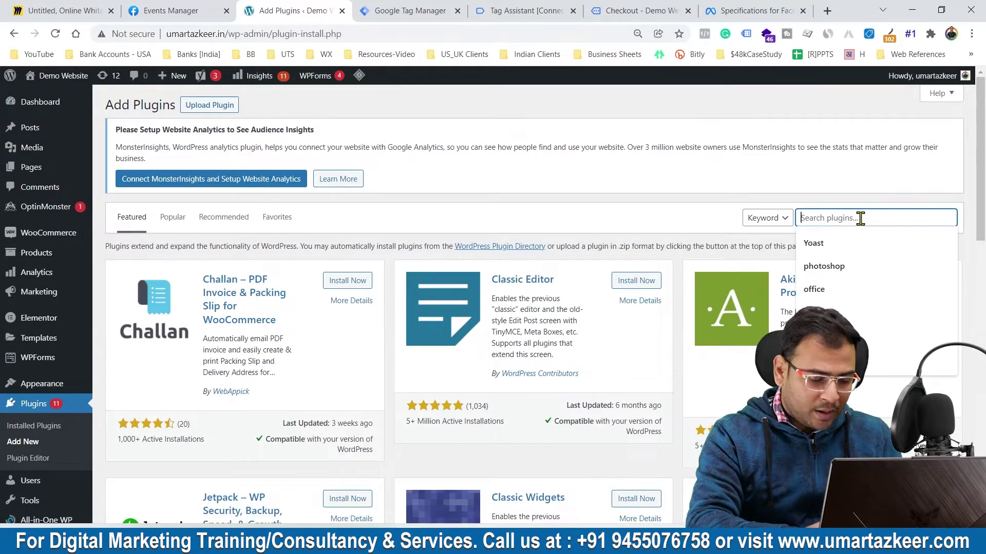
type("Google")
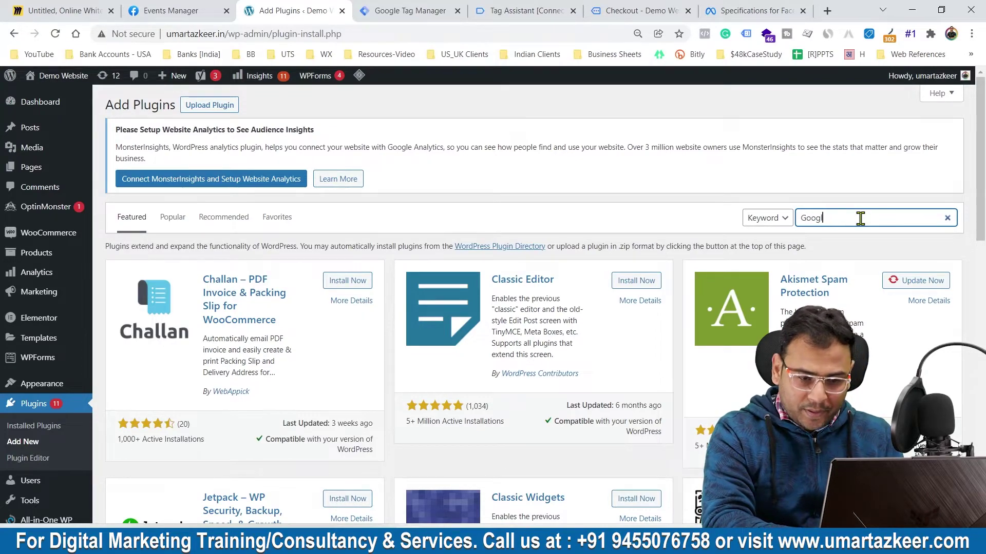
key("BackSpace")
key("BackSpace")
key("BackSpace")
key("BackSpace")
type("TM for Wordpress")
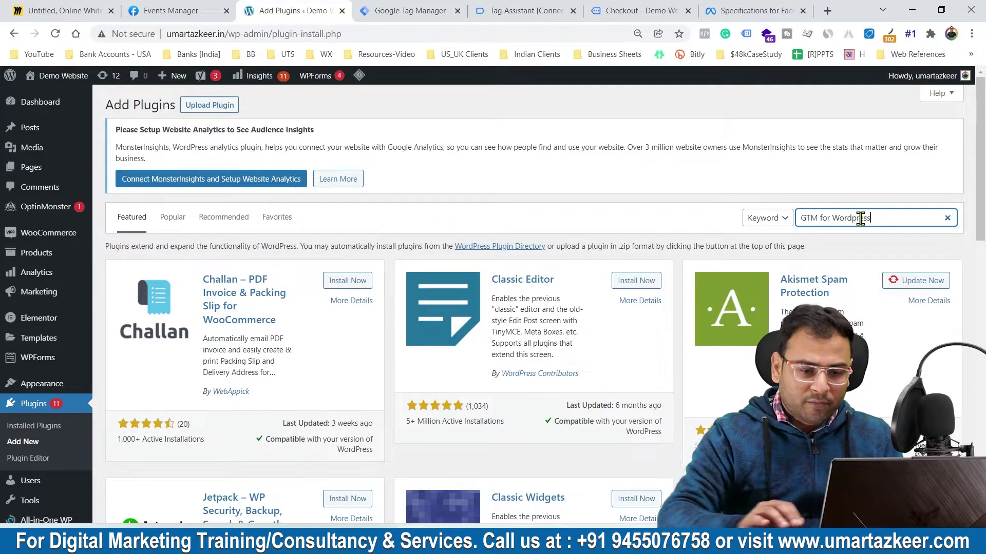
key("Return")
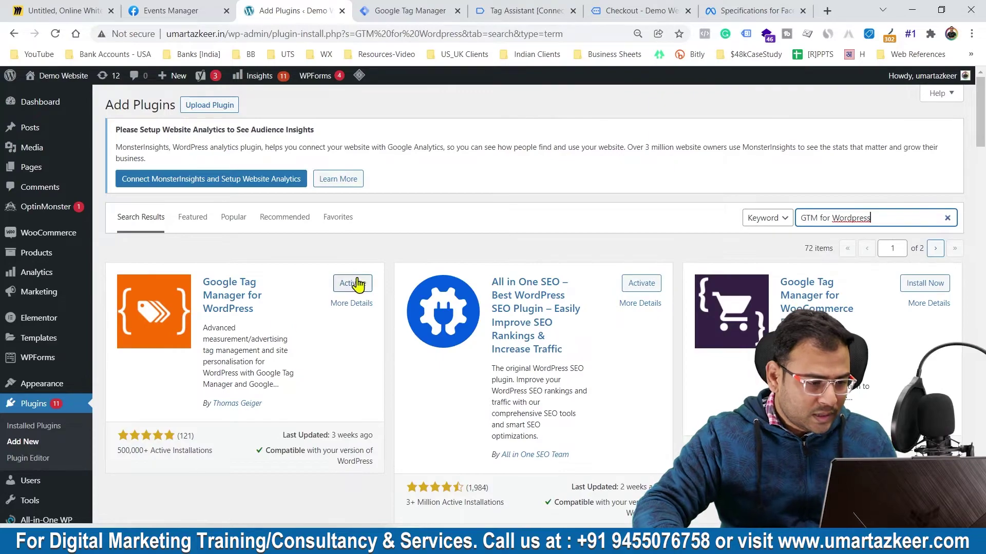
left_click(354, 283)
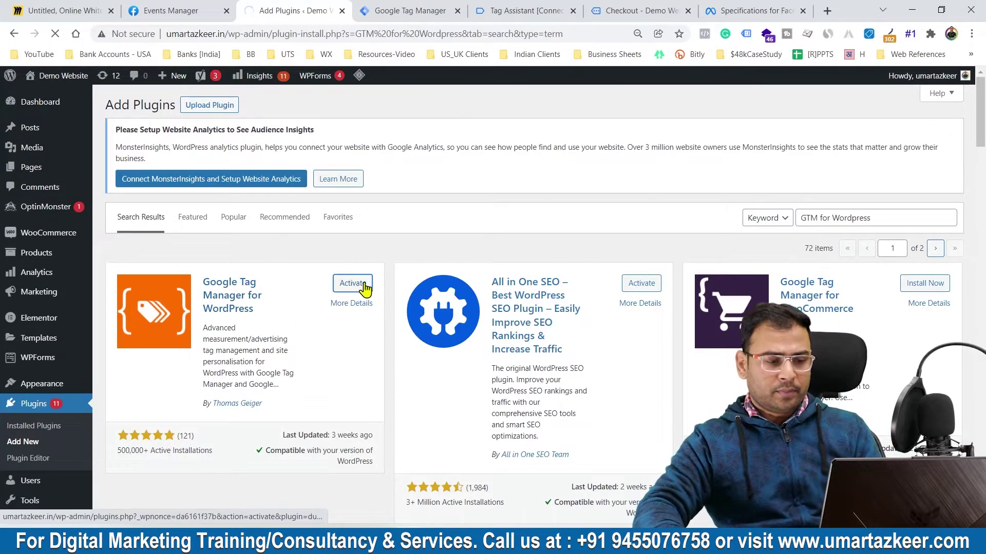
- Find Google Tag Manager for Wordpress among the installed plugins and open its settings
scroll(402, 259, "down", 5)
scroll(403, 259, "up", 5)
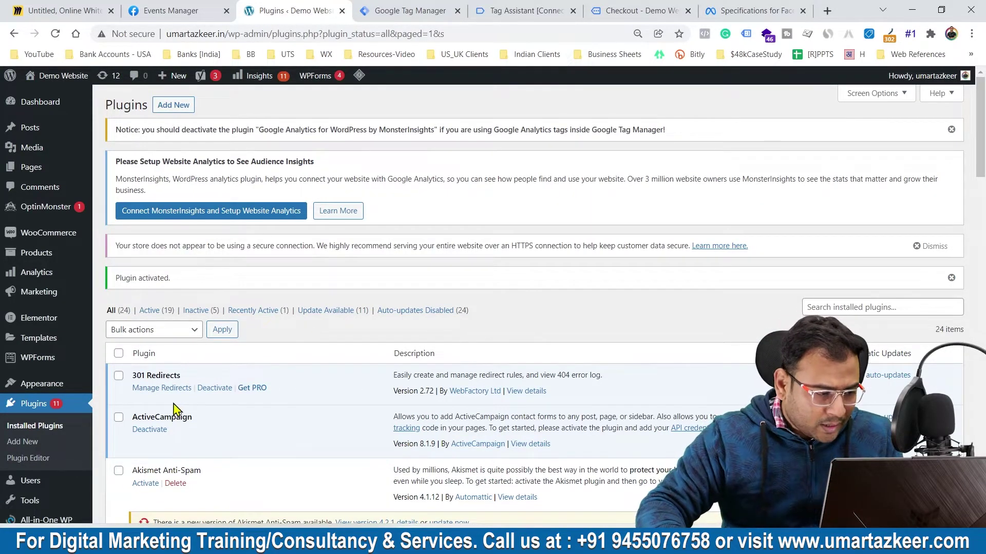
scroll(204, 218, "down", 9)
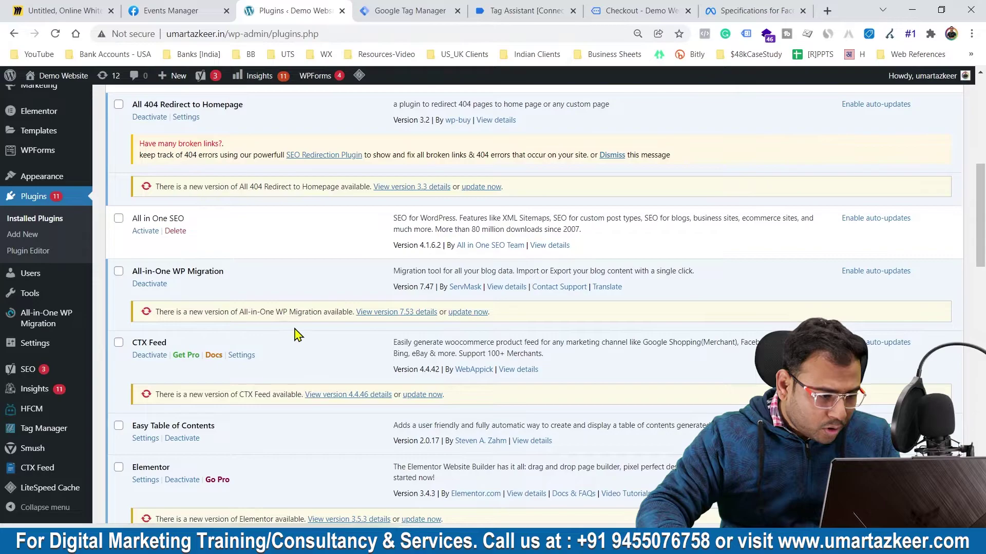
scroll(295, 335, "down", 5)
scroll(206, 338, "up", 6)
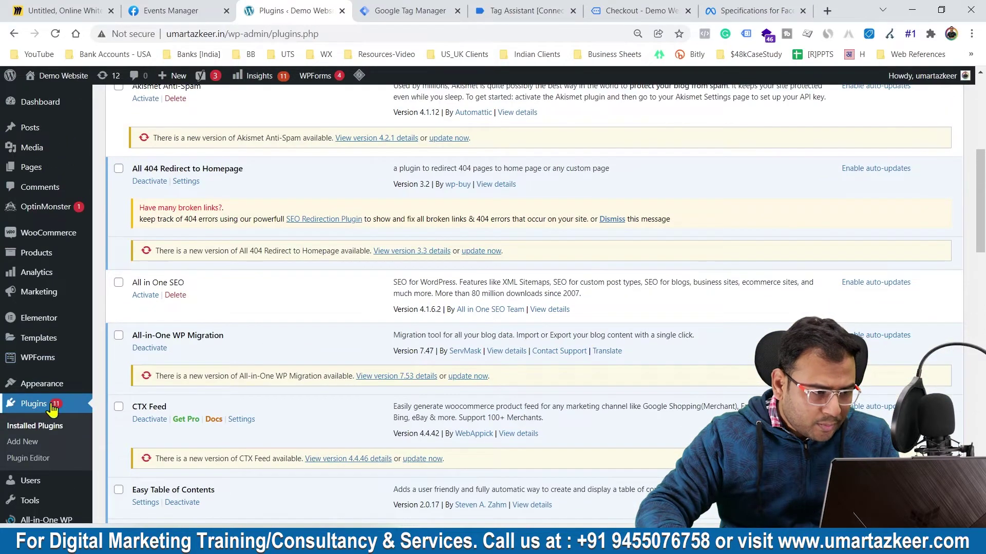
scroll(226, 296, "up", 4)
scroll(226, 252, "down", 10)
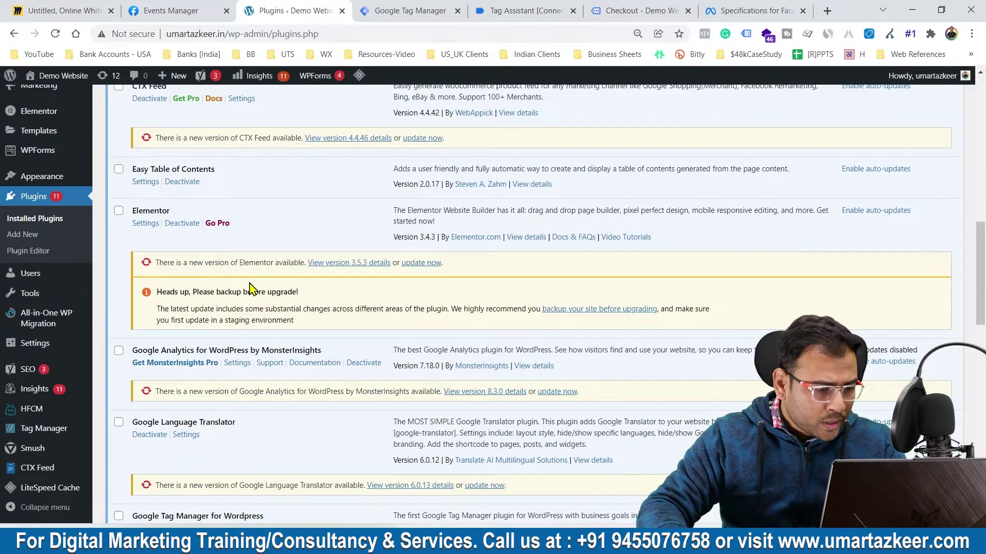
scroll(273, 408, "down", 3)
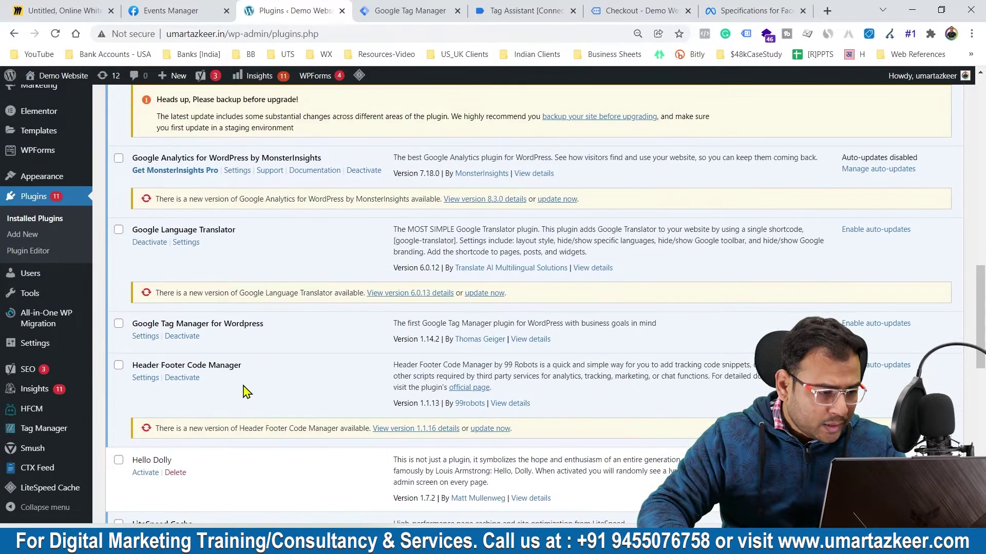
left_click_drag(140, 322, 287, 328)
left_click(300, 328)
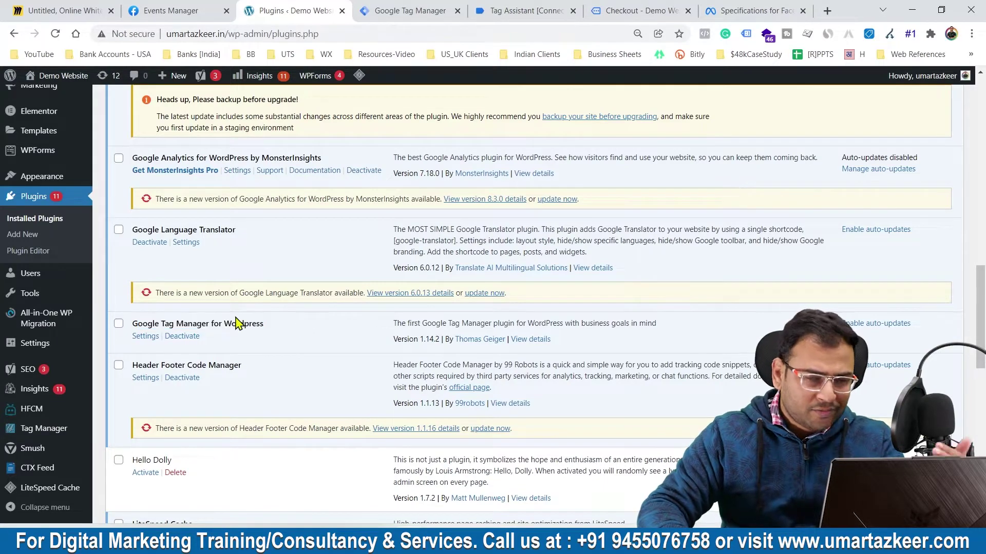
left_click(146, 337)
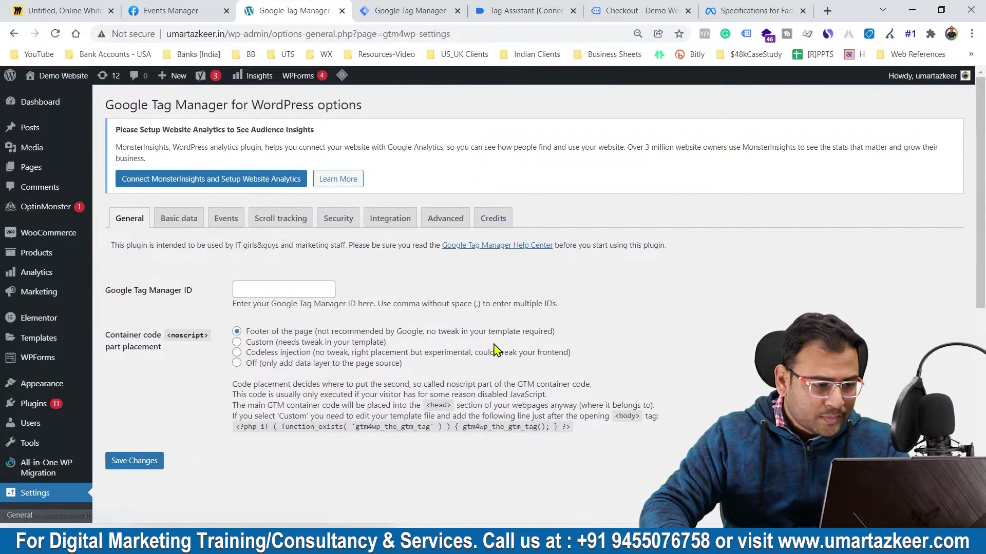
- Review the plugin's WooCommerce integration options, focusing on Track enhanced e-commerce
left_click(403, 225)
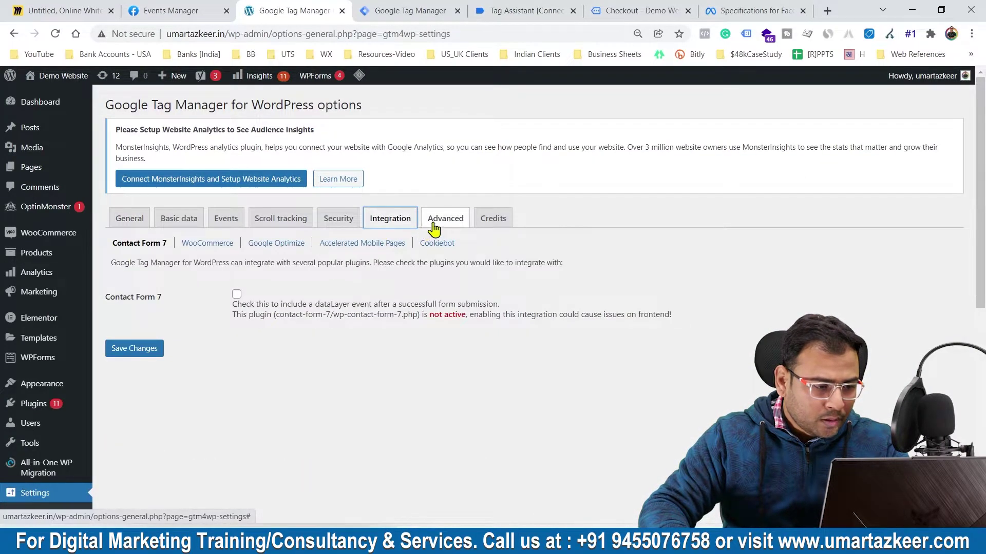
left_click(207, 243)
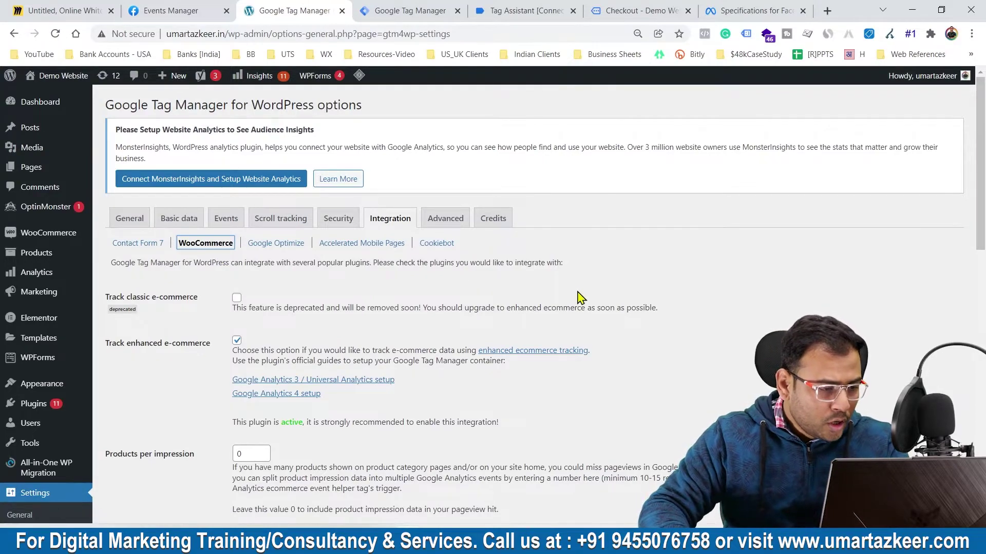
scroll(579, 297, "down", 1)
scroll(578, 298, "down", 1)
left_click_drag(108, 215, 133, 272)
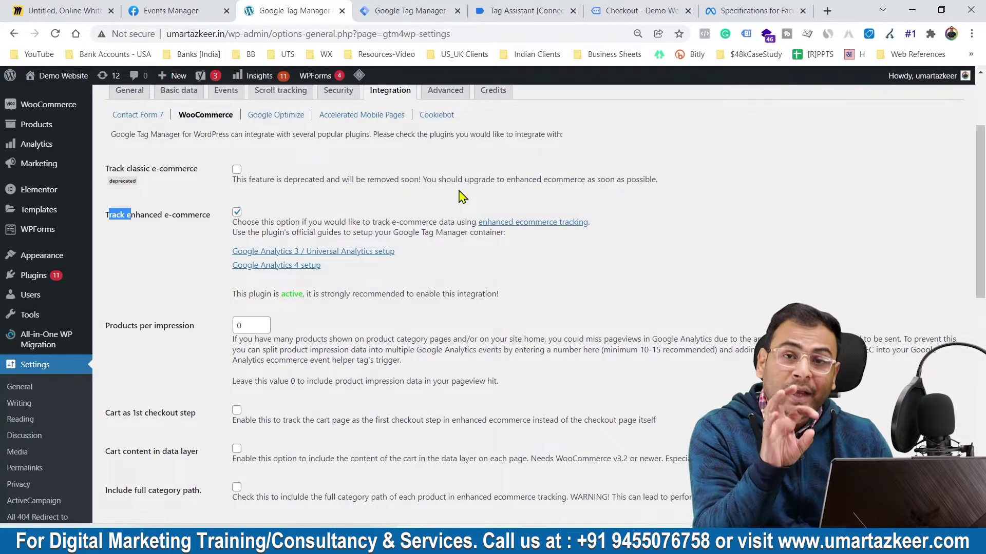
- Open the linked enhanced ecommerce tracking guide and copy its URL into a new Notepad document, leaving Notepad minimized
left_click(533, 222)
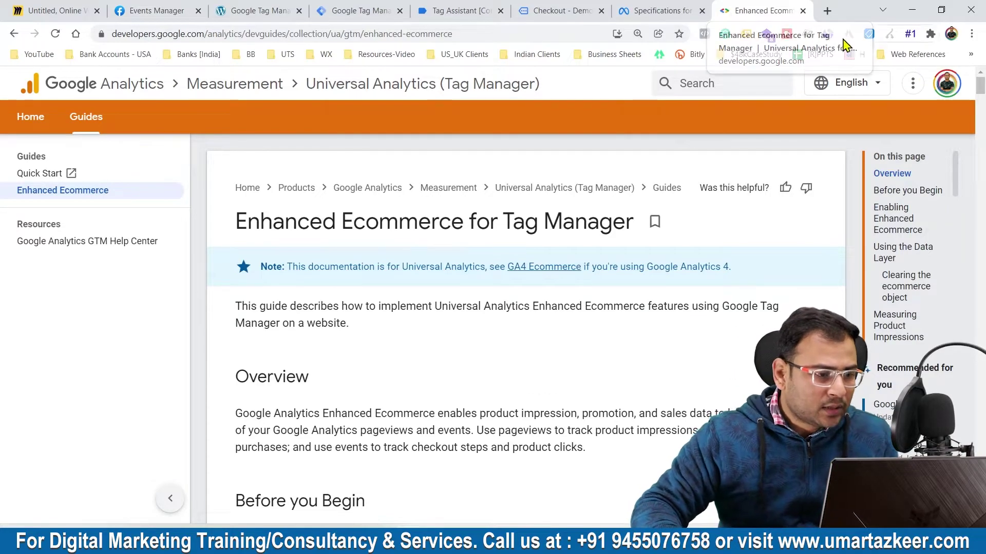
left_click(172, 31)
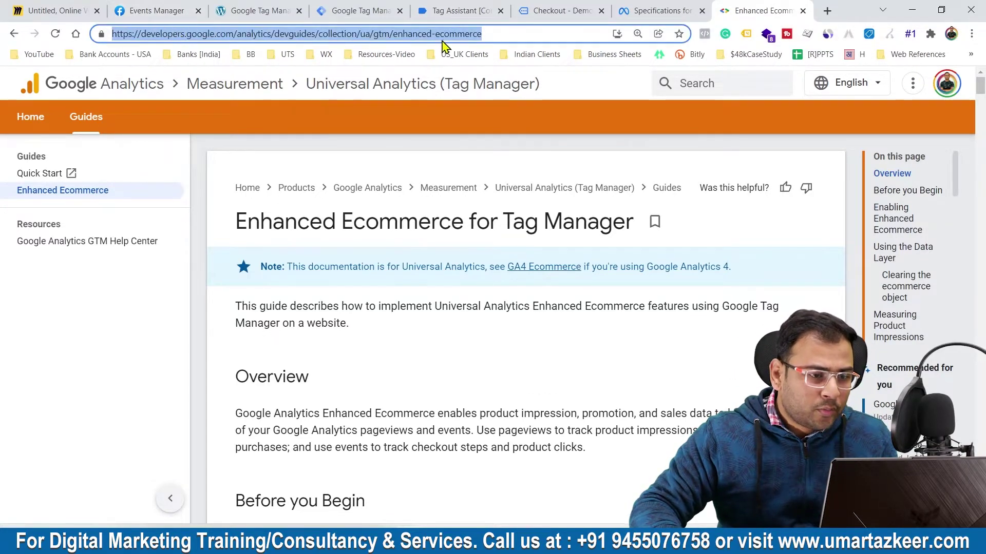
left_click_drag(508, 33, 56, 31)
key("ctrl+c")
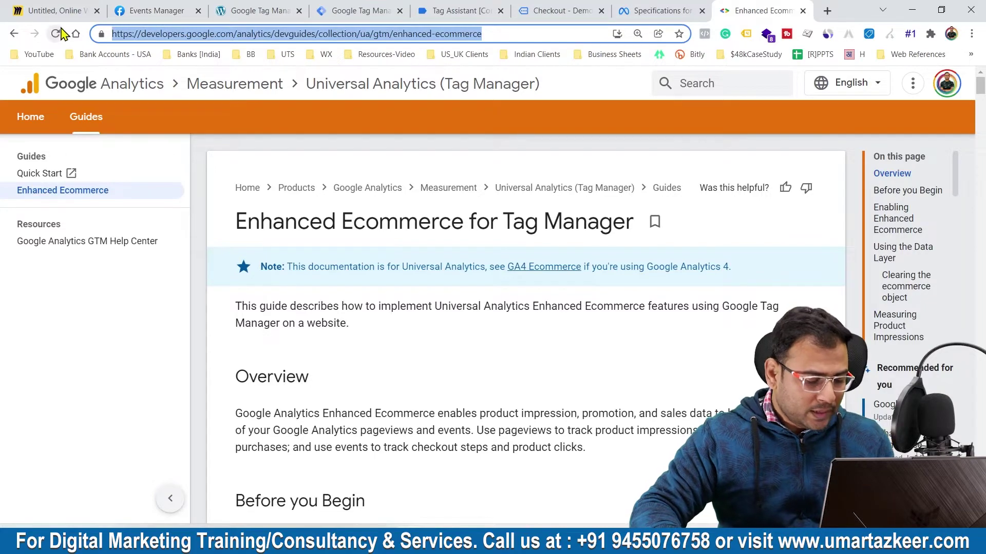
key("super+r")
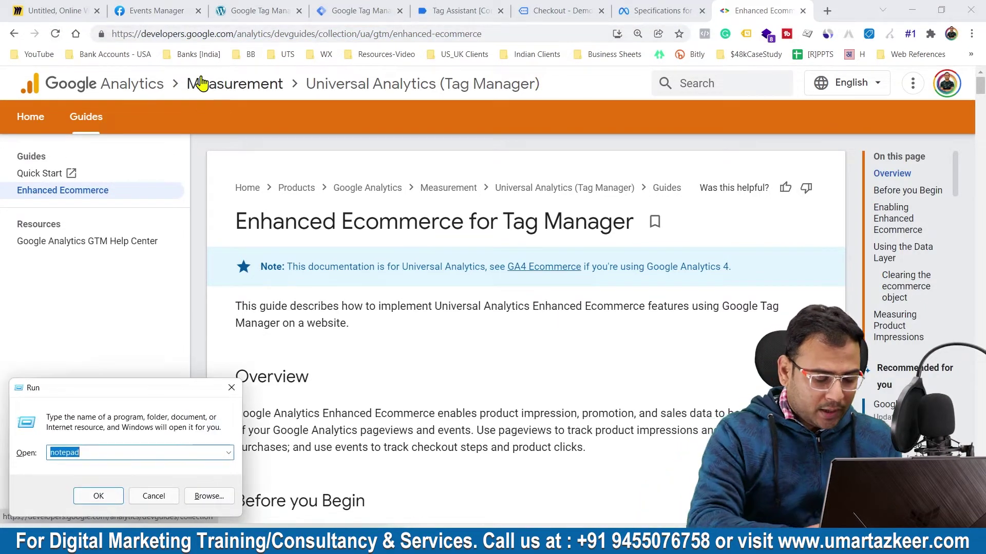
key("Return")
key("ctrl+v")
left_click_drag(209, 87, 398, 101)
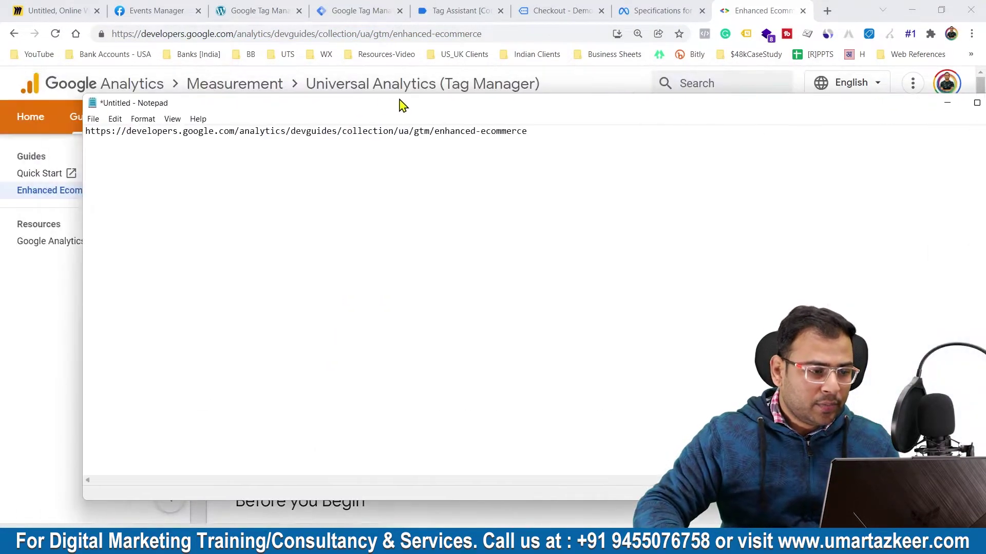
left_click(951, 103)
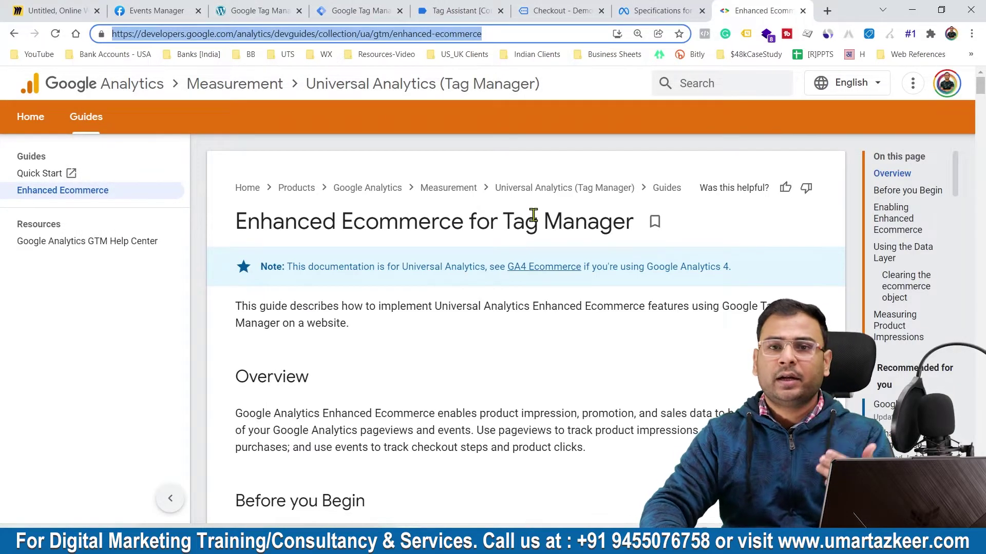
- Look through the Enhanced Ecommerce guide's sections on product impressions, product clicks and product detail views, down to shopping cart additions
scroll(552, 213, "down", 10)
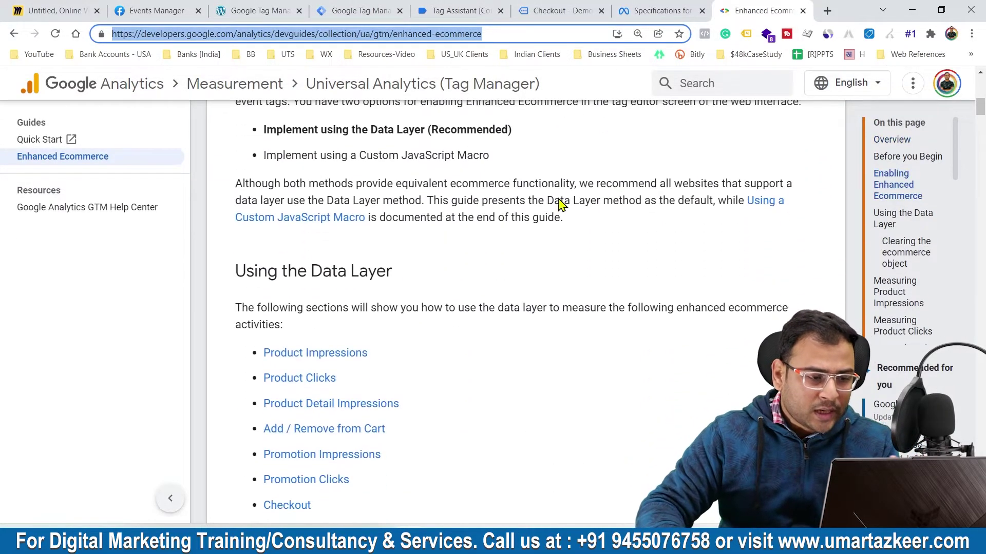
scroll(551, 234, "down", 20)
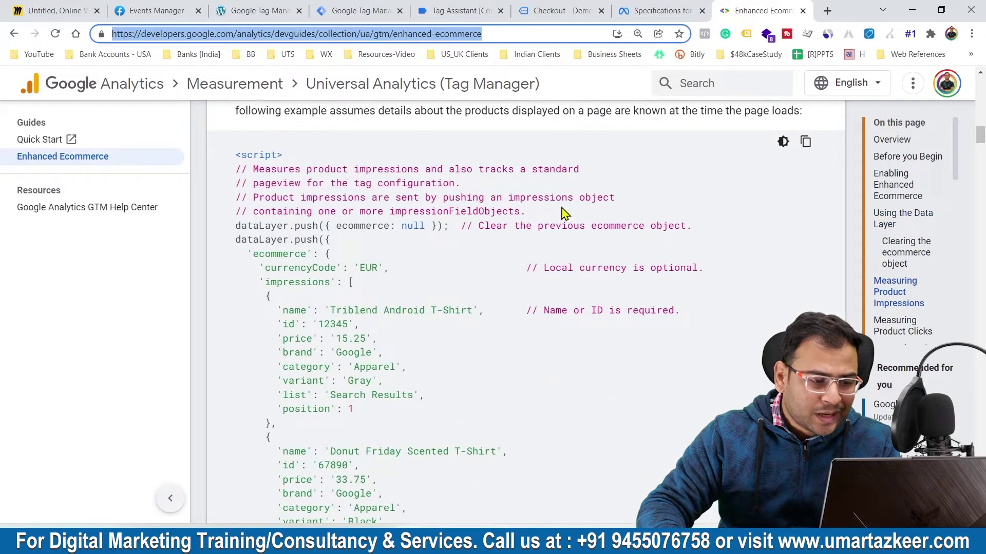
scroll(565, 213, "down", 10)
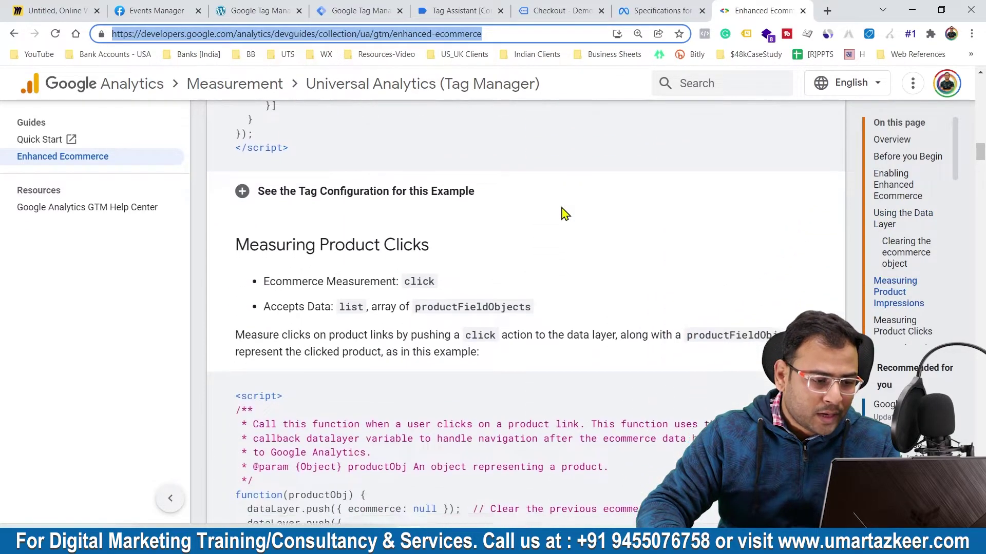
scroll(424, 194, "down", 7)
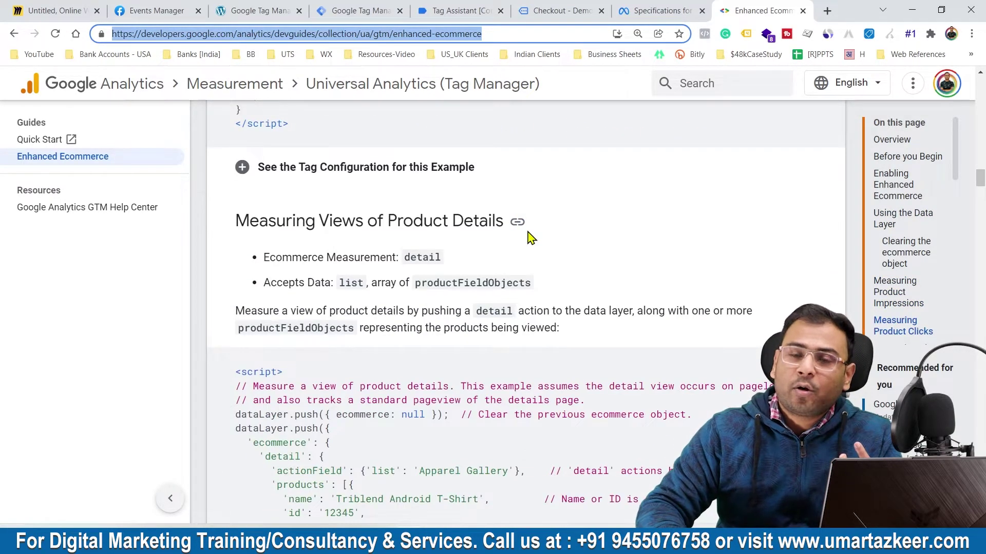
scroll(538, 221, "down", 10)
scroll(555, 194, "down", 5)
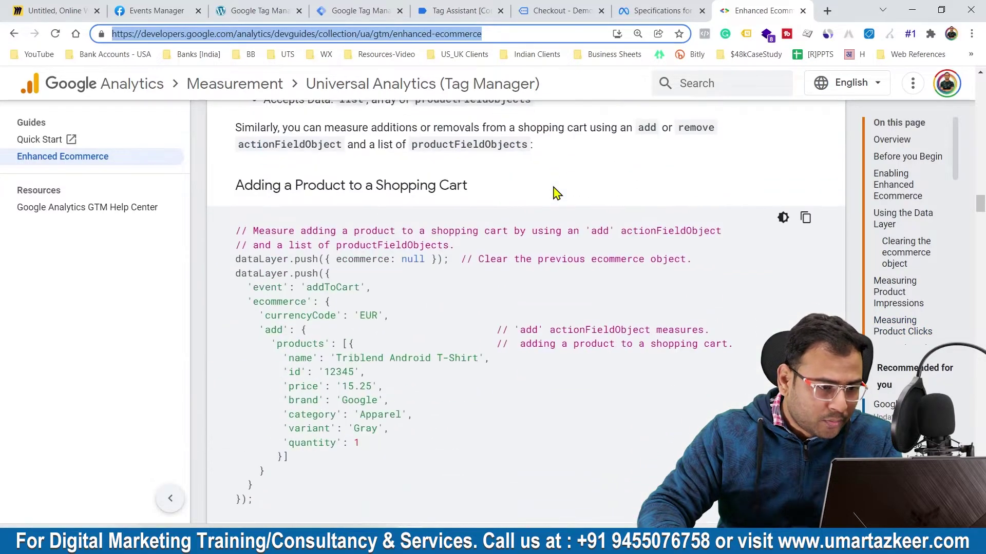
- Examine the data layer code under Adding a Product to a Shopping Cart
left_click_drag(296, 193, 362, 193)
left_click(390, 194)
double_click(400, 194)
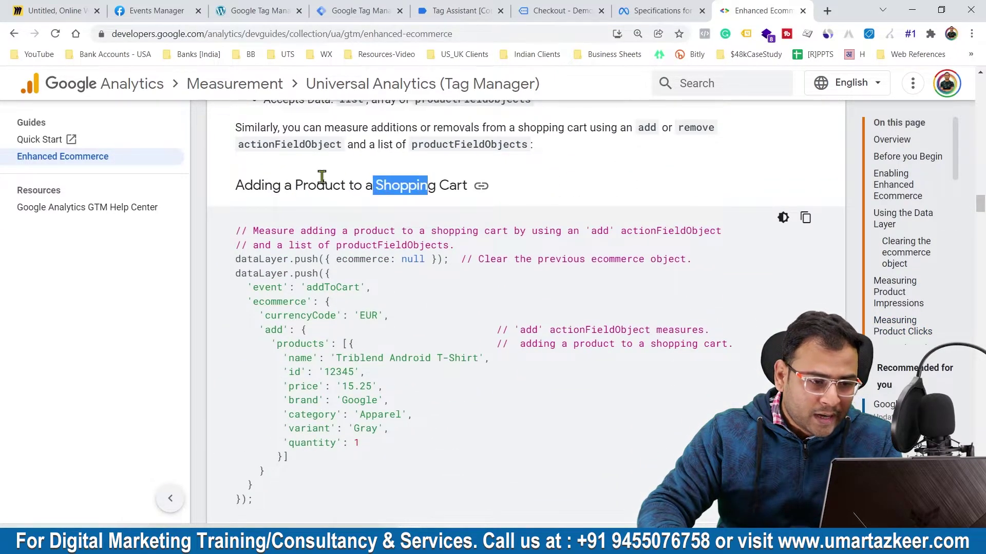
left_click(401, 195)
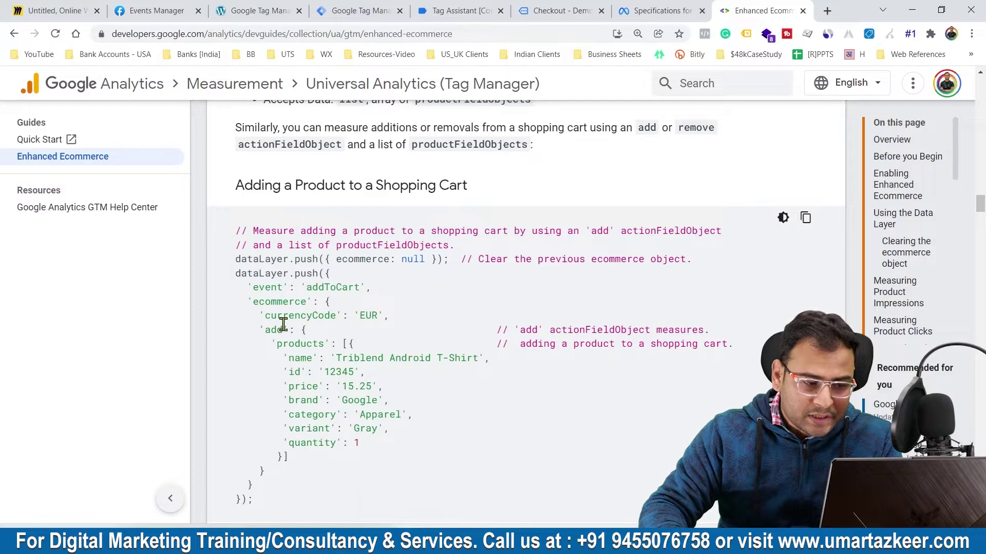
left_click_drag(236, 285, 418, 343)
left_click(495, 302)
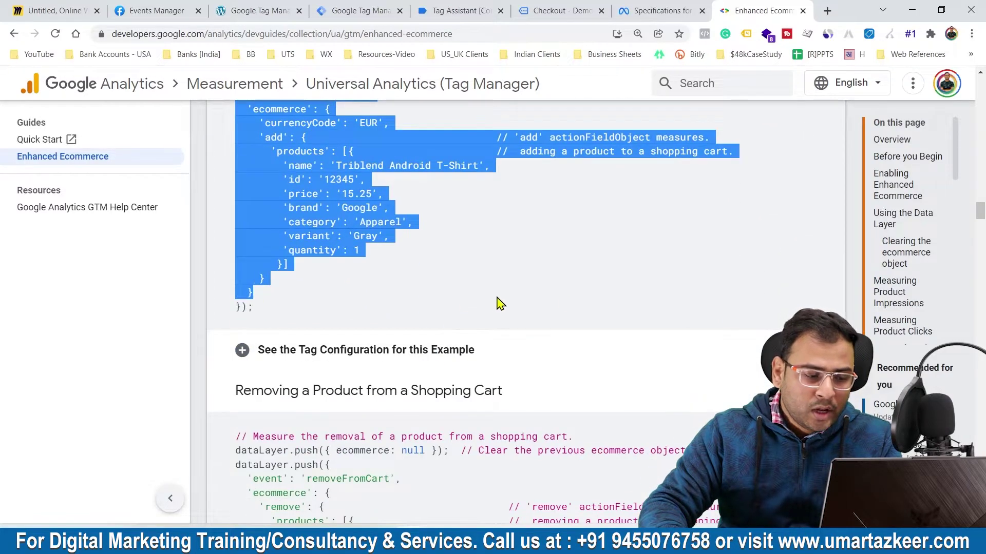
- Look through the guide's cart removal, promotion and checkout sections down to Measuring Purchases
scroll(590, 266, "down", 5)
scroll(607, 244, "down", 10)
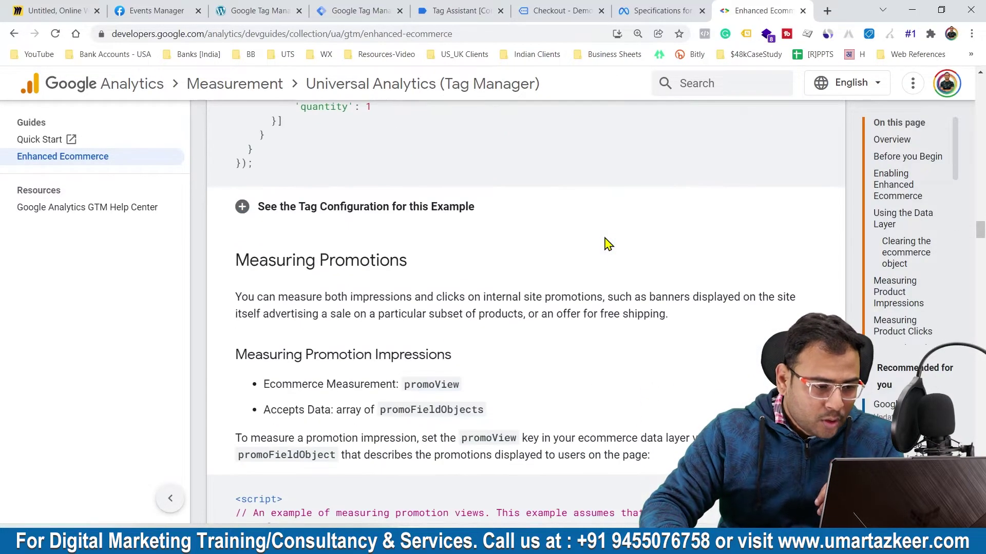
scroll(607, 243, "down", 8)
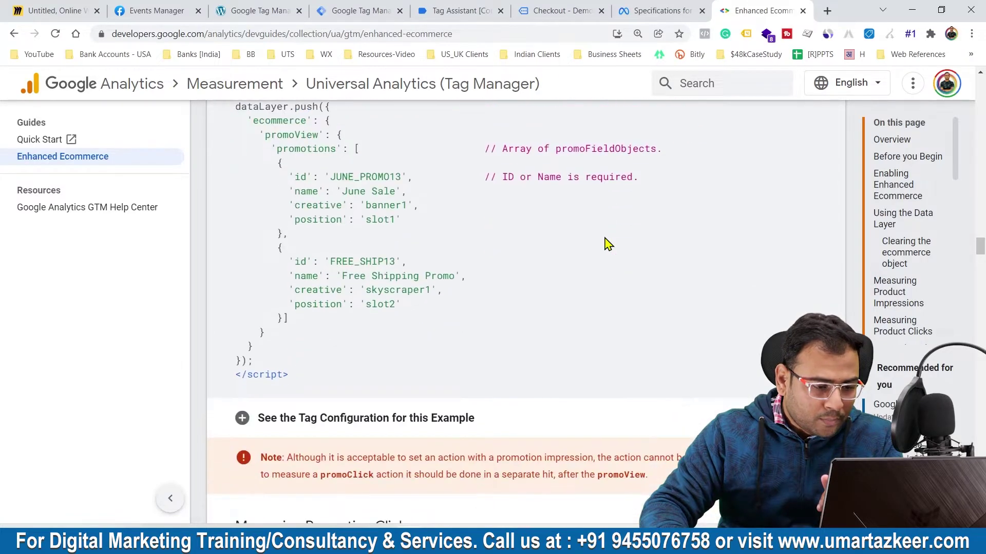
scroll(604, 237, "down", 17)
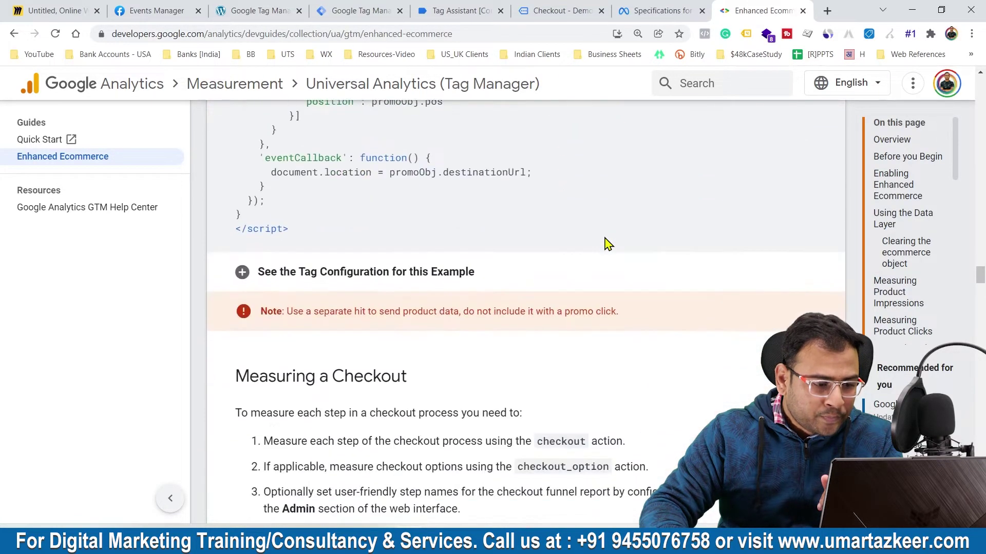
scroll(607, 244, "down", 11)
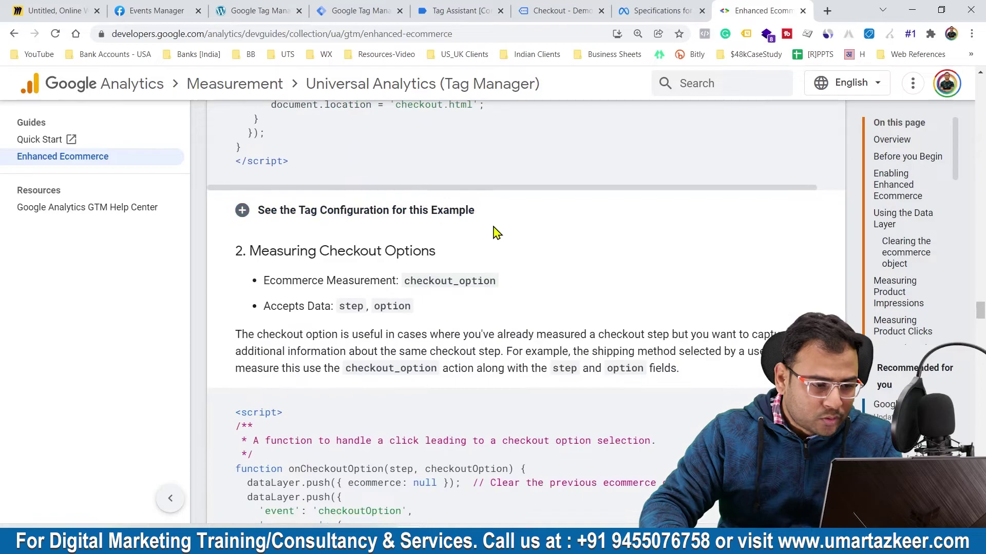
scroll(494, 232, "down", 9)
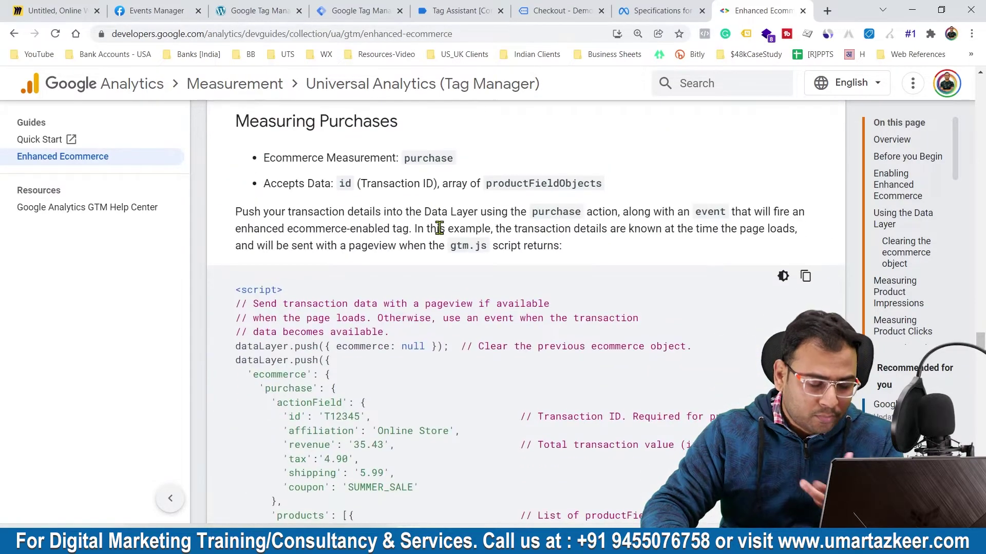
scroll(443, 220, "down", 5)
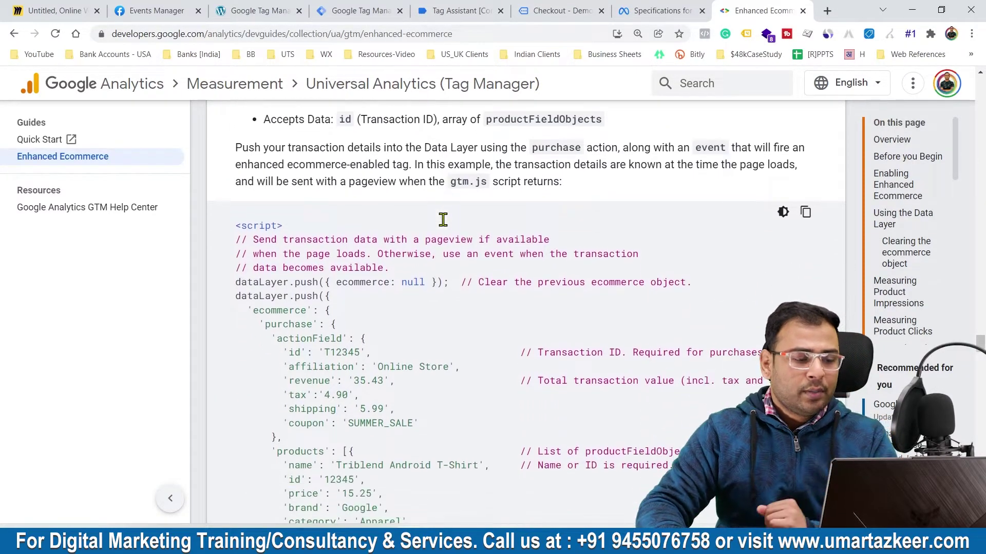
- Examine the Measuring Purchases code example, highlighting its revenue, tax and shipping values and the dataLayer.push call
scroll(574, 249, "up", 1)
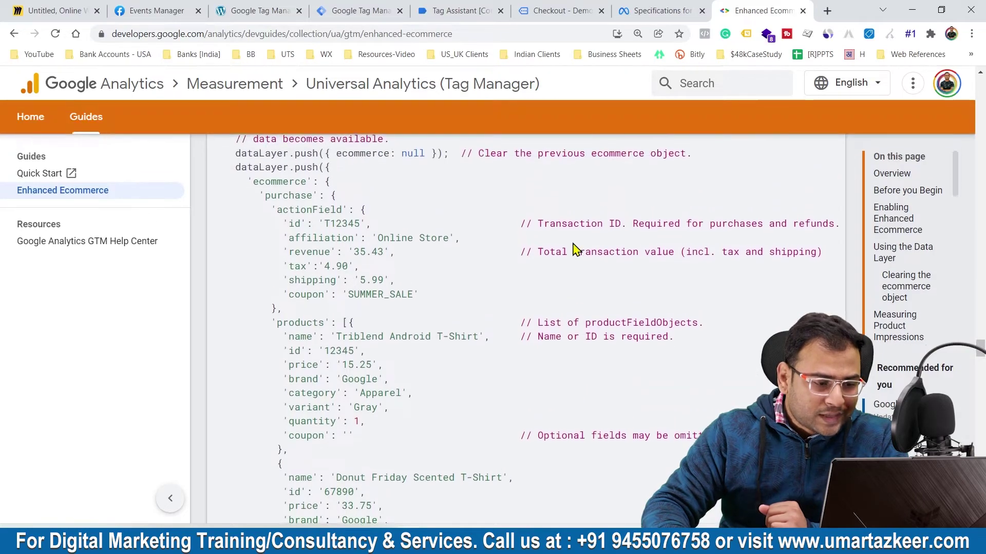
scroll(574, 249, "down", 4)
scroll(574, 248, "up", 2)
scroll(574, 248, "up", 4)
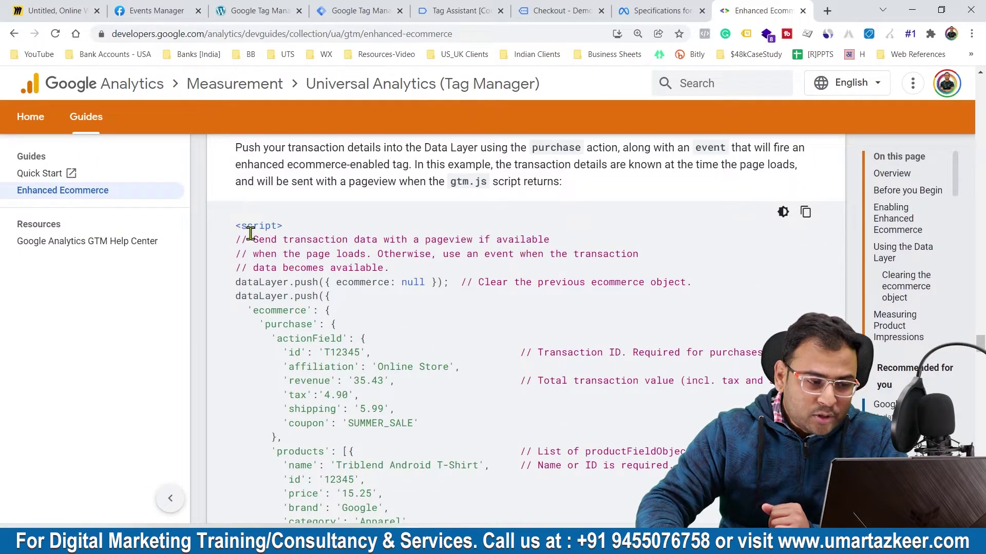
left_click_drag(236, 226, 331, 282)
left_click(331, 281)
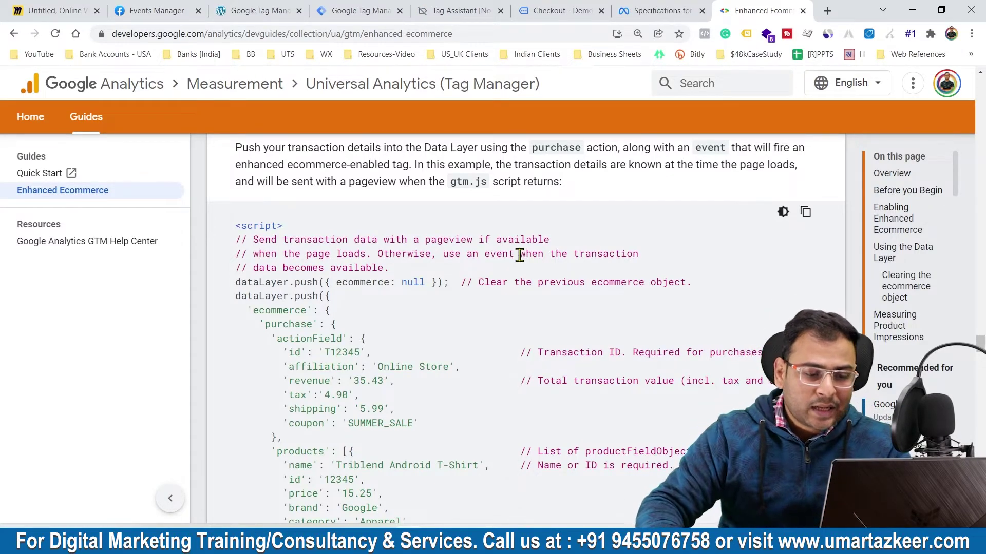
scroll(565, 264, "down", 2)
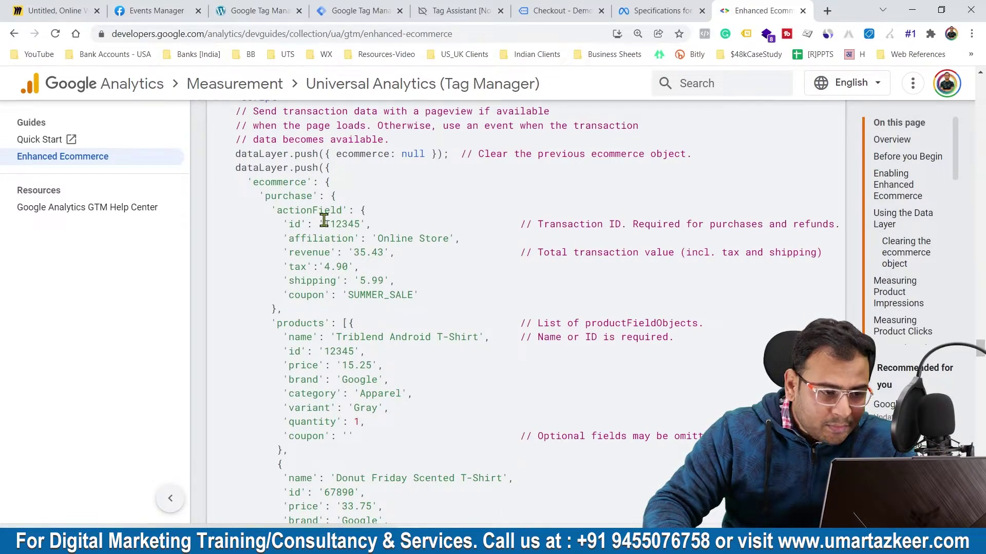
left_click_drag(324, 223, 384, 252)
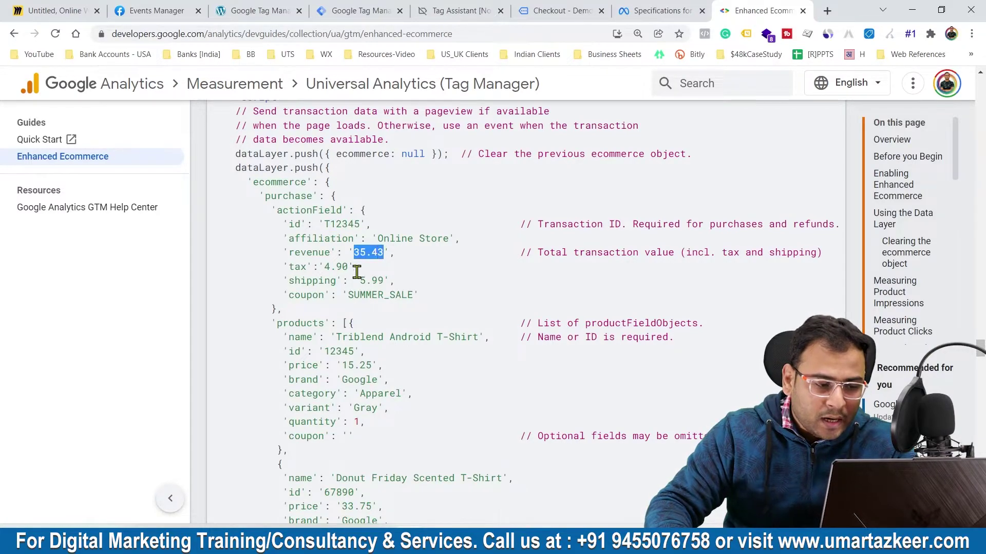
left_click_drag(325, 266, 386, 278)
left_click(530, 306)
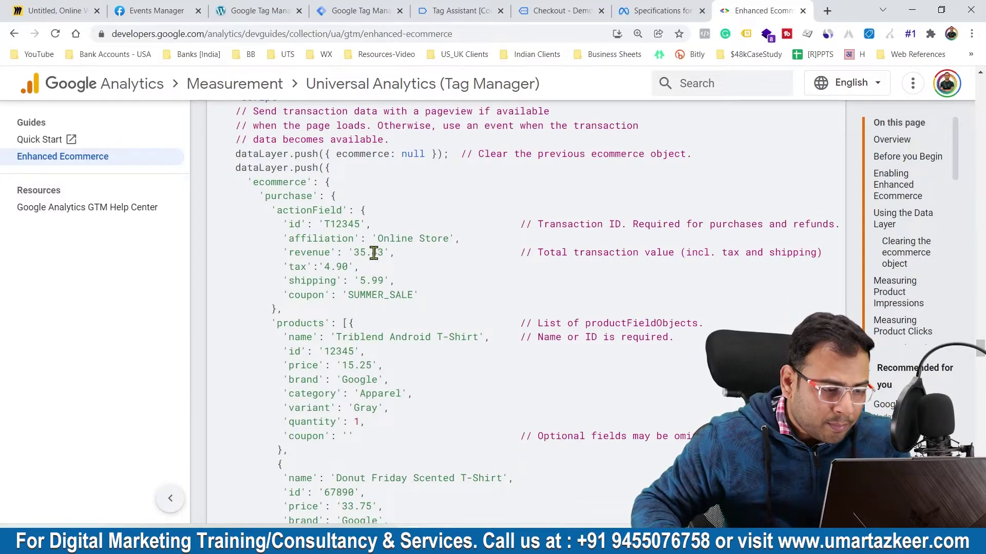
left_click_drag(354, 253, 385, 253)
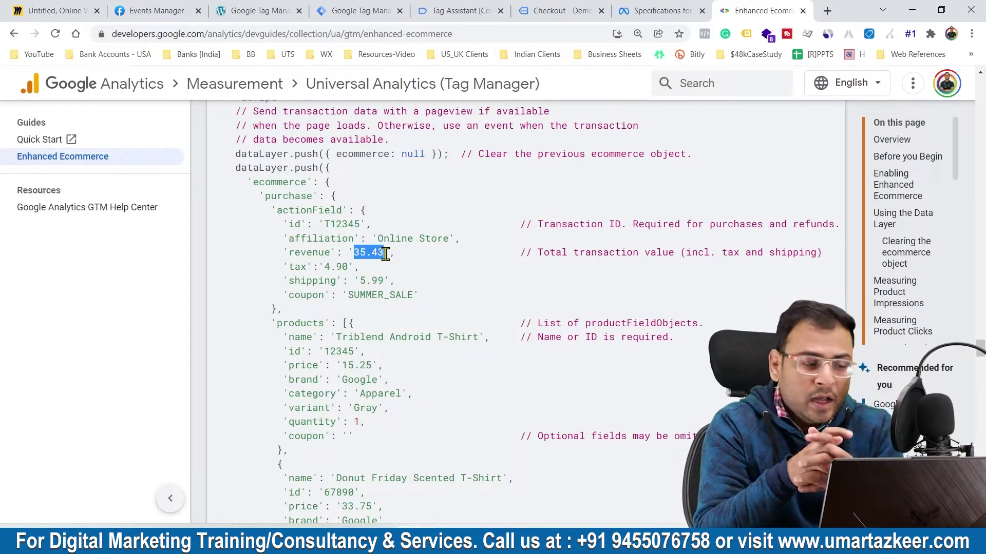
left_click_drag(214, 172, 418, 411)
left_click(497, 396)
left_click_drag(235, 154, 318, 154)
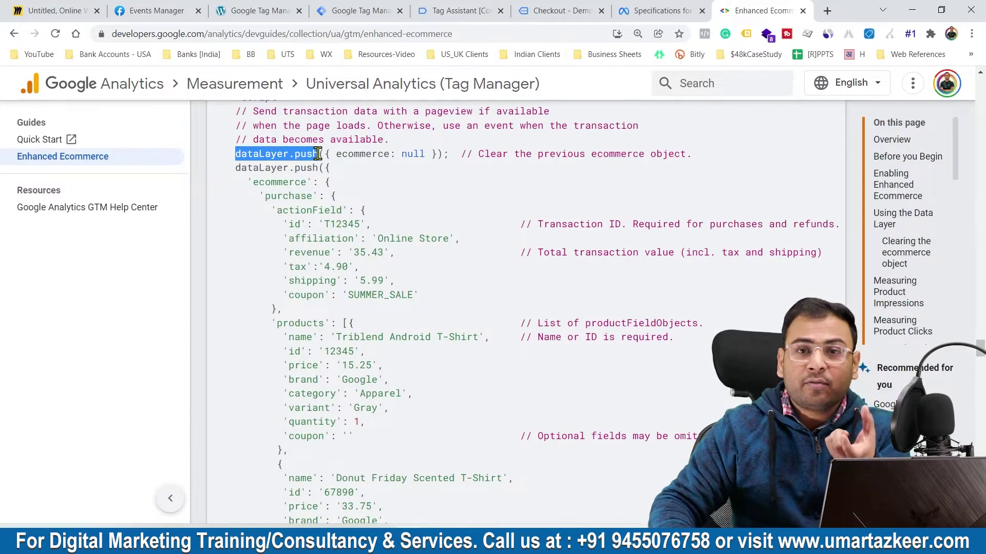
- Check the tags in Tag Manager and the checkout page's Data Layer in Tag Assistant, and return to the enhanced ecommerce guide
left_click(383, 10)
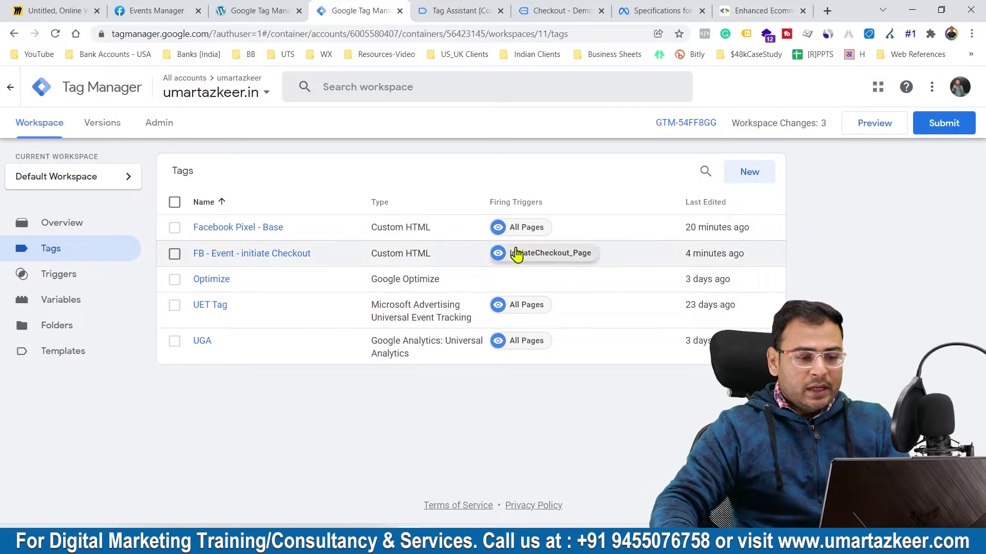
left_click(462, 11)
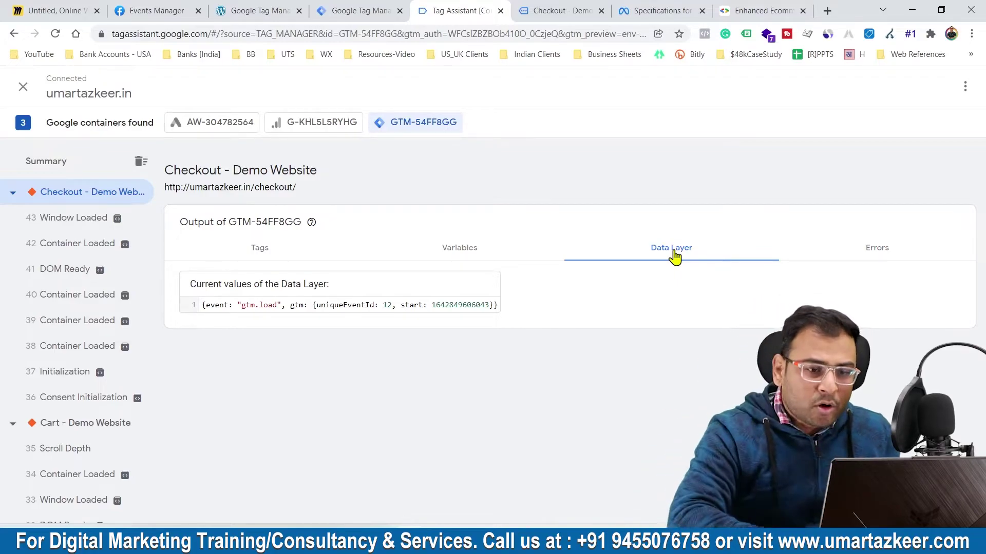
left_click(743, 8)
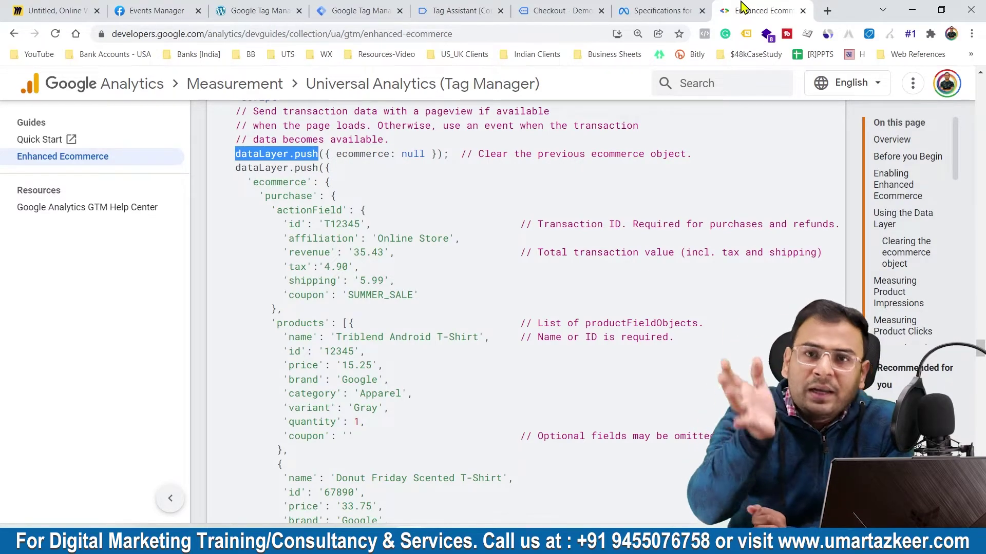
- Highlight the revenue and transaction ID values in the Measuring Purchases code example
scroll(454, 126, "up", 1)
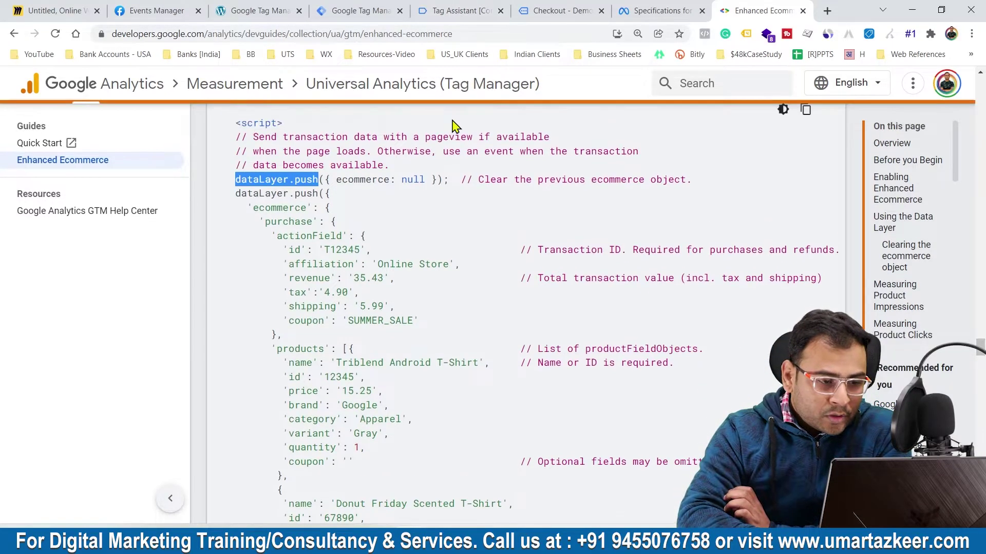
scroll(447, 138, "up", 1)
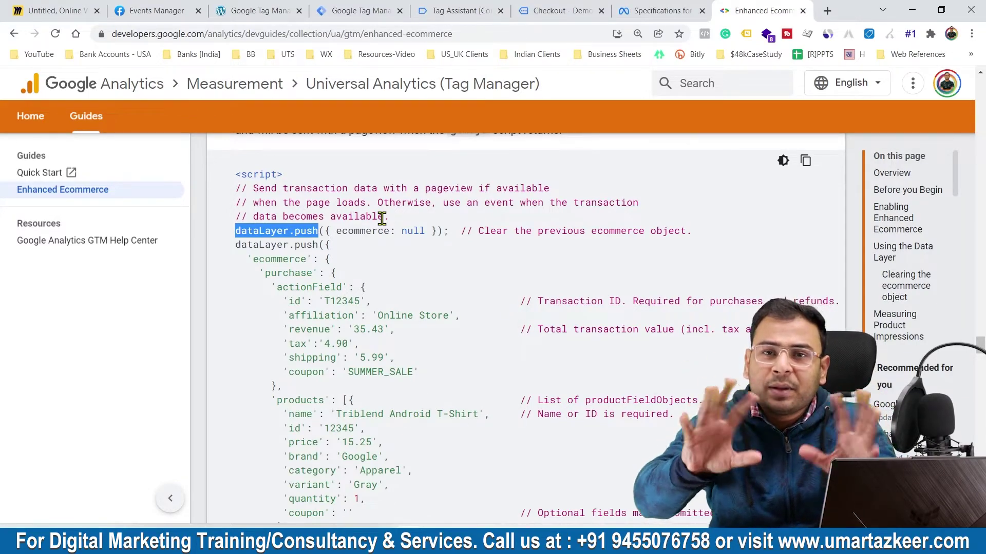
scroll(434, 362, "down", 1)
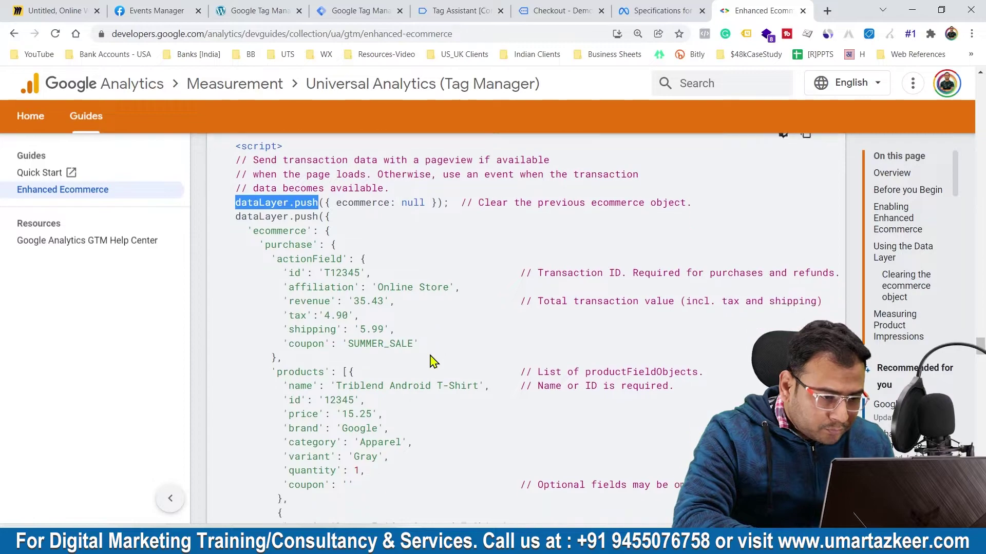
left_click(356, 272)
double_click(356, 270)
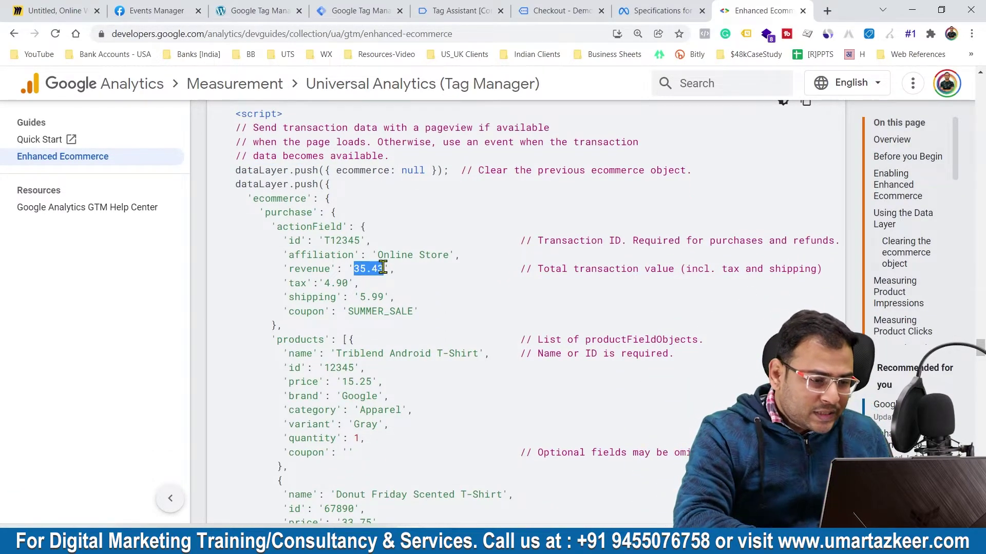
left_click_drag(323, 241, 351, 242)
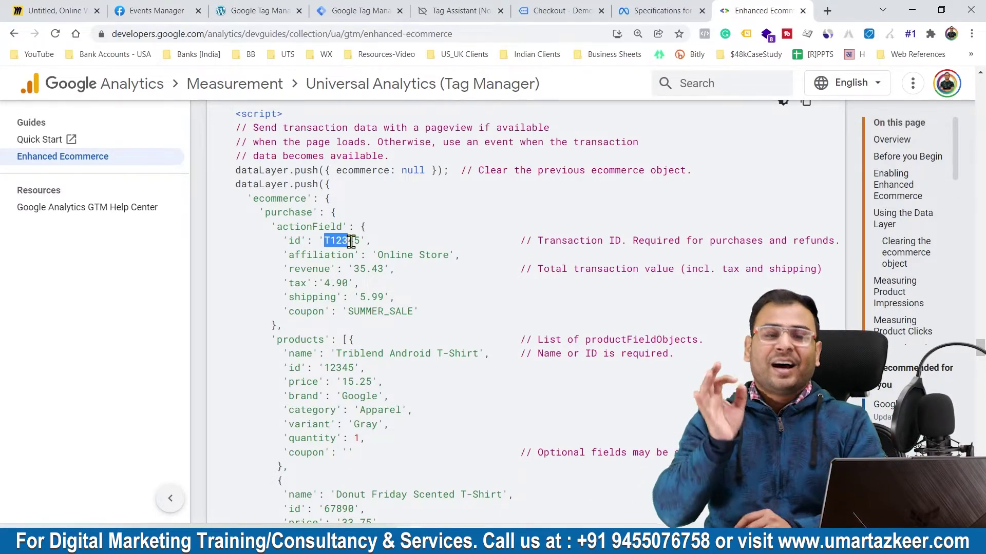
- Compare the checkout option section with the purchase example and read through its products list to the end of the script
scroll(350, 241, "up", 15)
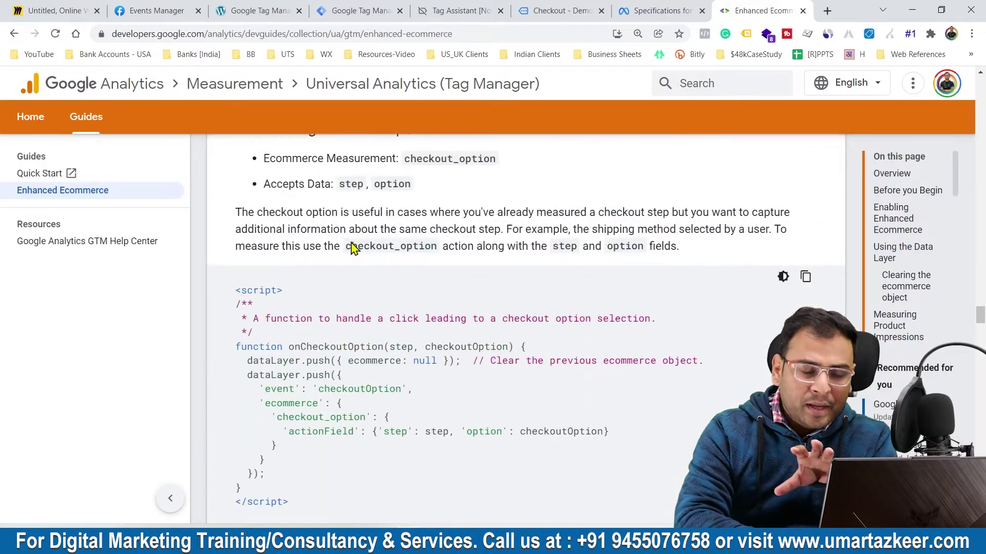
scroll(350, 241, "down", 8)
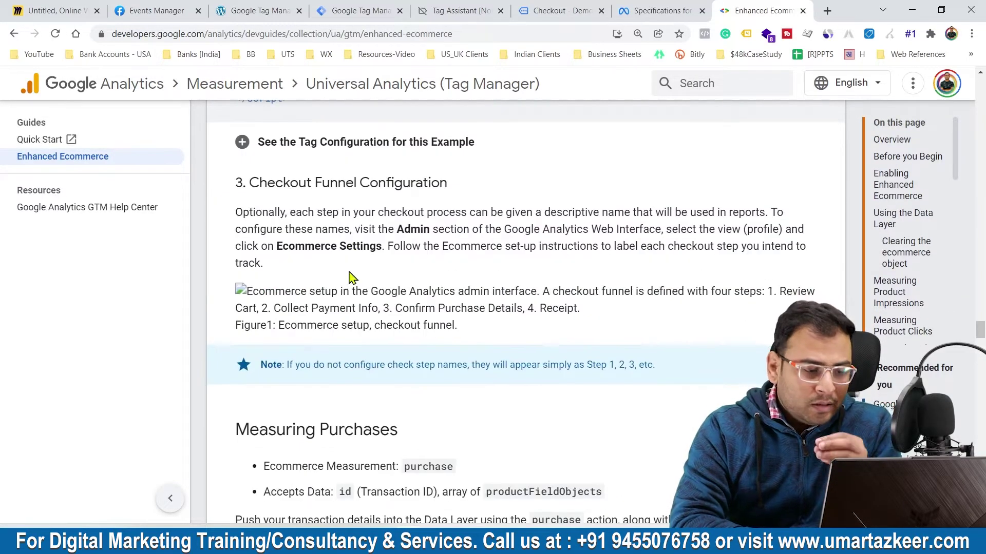
scroll(469, 436, "down", 8)
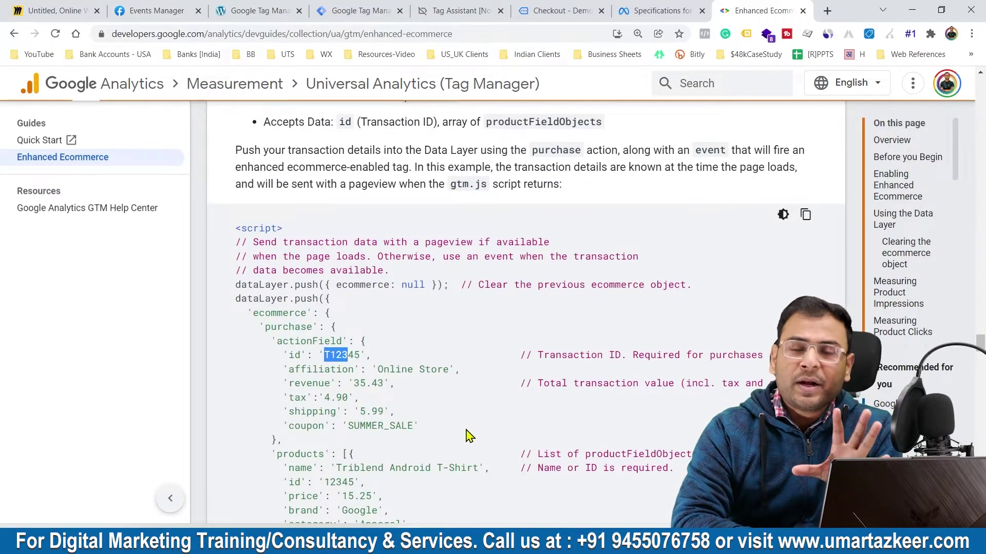
scroll(469, 436, "down", 4)
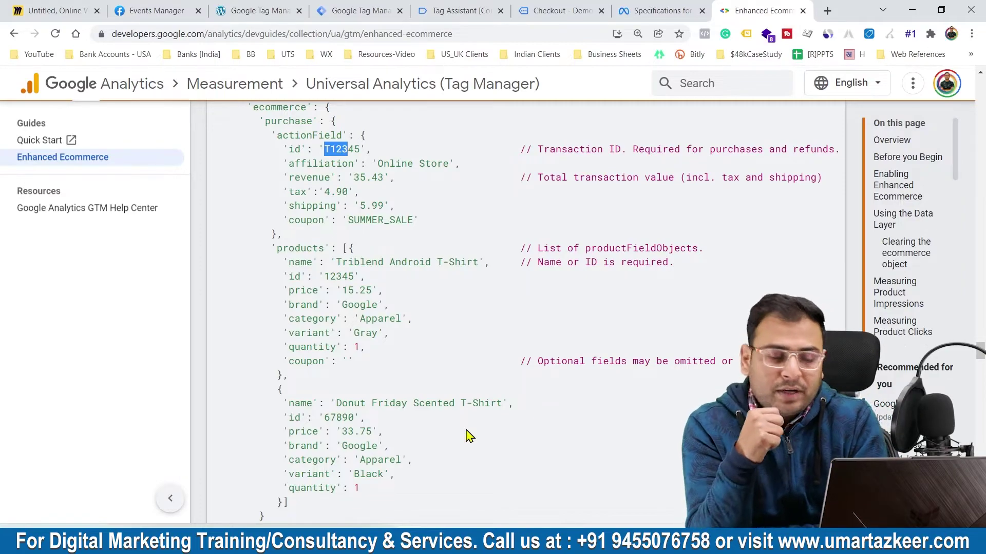
scroll(469, 436, "down", 5)
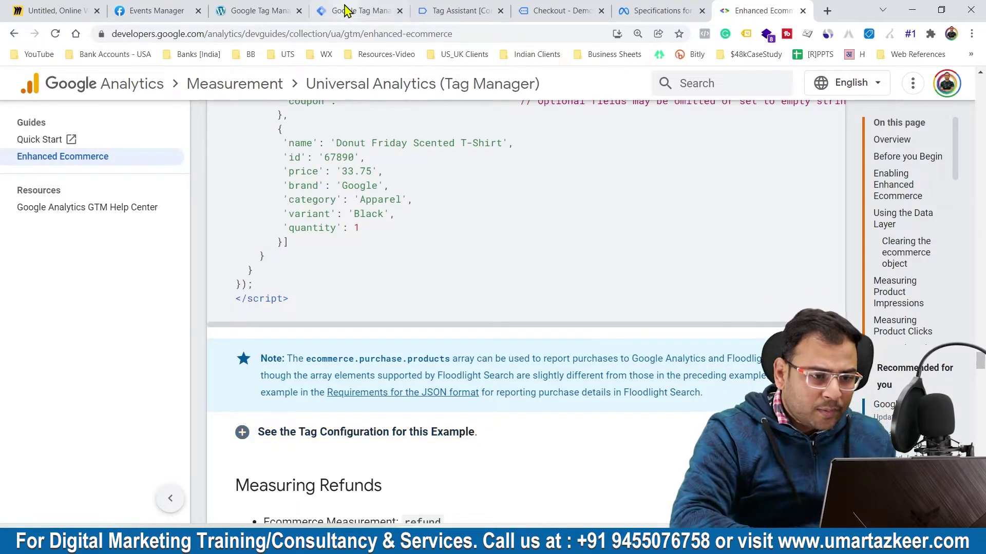
- Check the checkout page's current Data Layer values in Tag Assistant
left_click(447, 10)
left_click(533, 10)
left_click(430, 10)
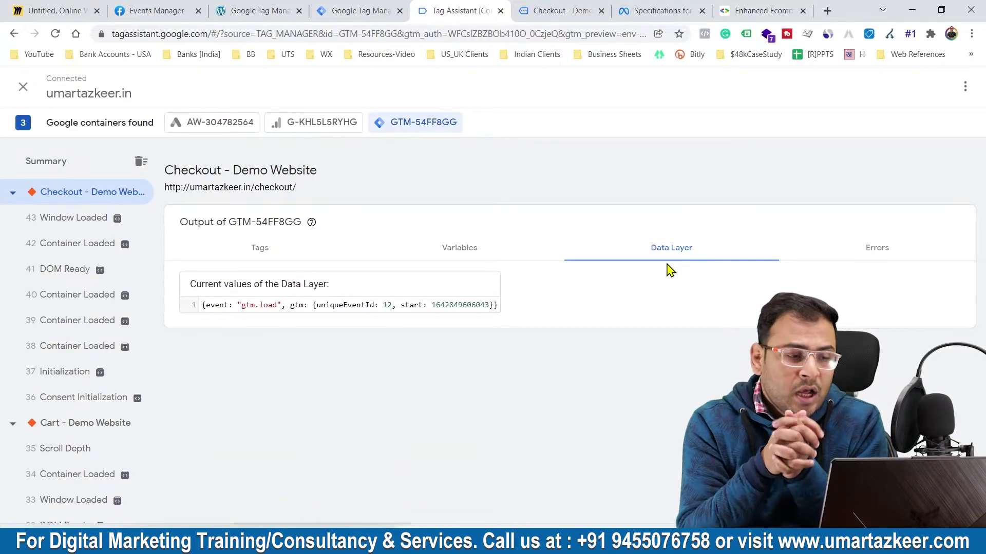
left_click(358, 7)
left_click(458, 9)
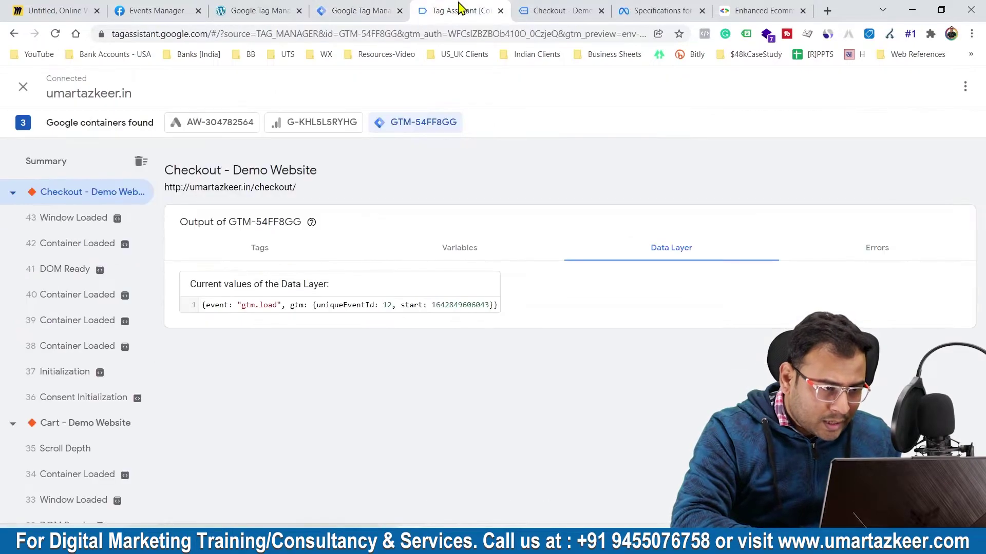
- Review the Track enhanced e-commerce option in the WordPress plugin's WooCommerce integration settings and save the changes
left_click(270, 7)
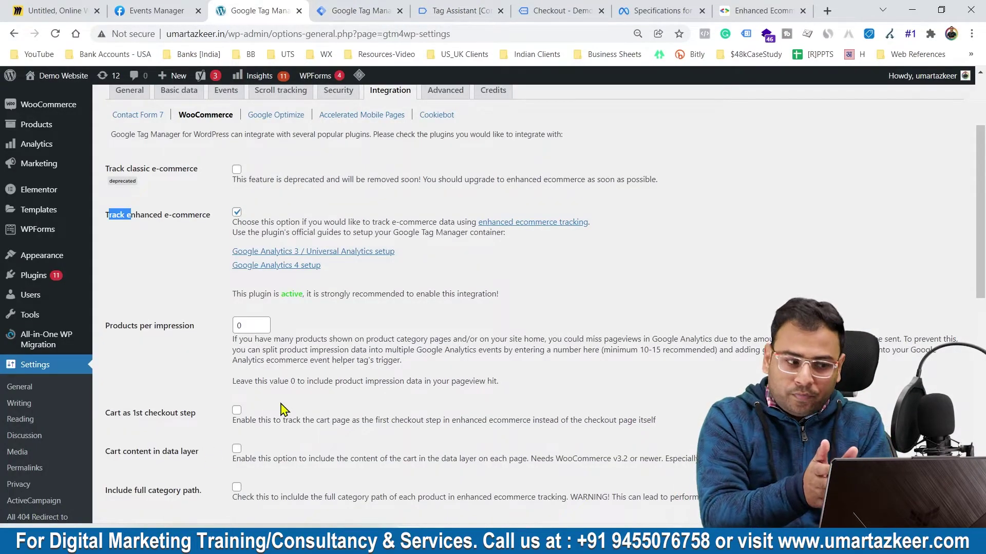
key("ctrl+plus")
key("ctrl+plus")
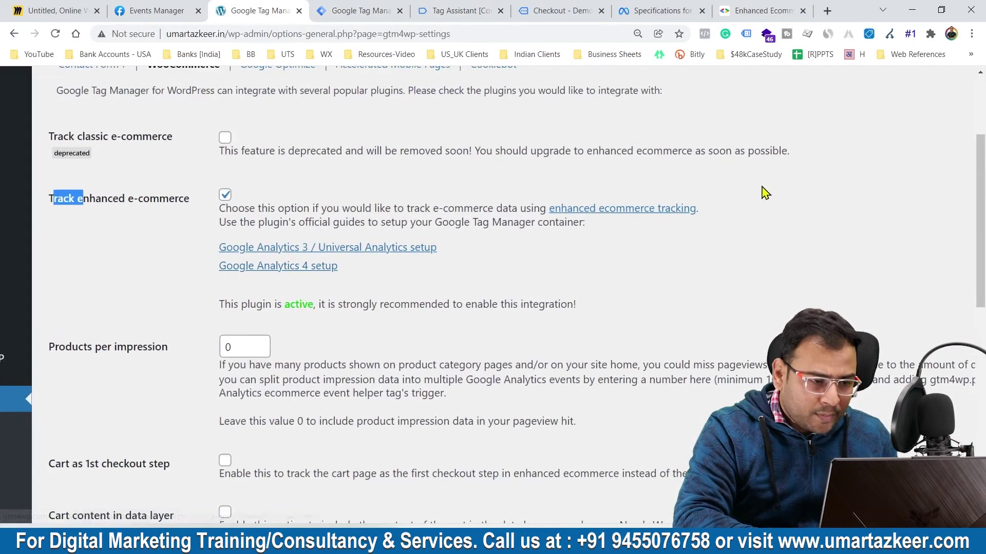
key("ctrl+plus")
key("ctrl+plus")
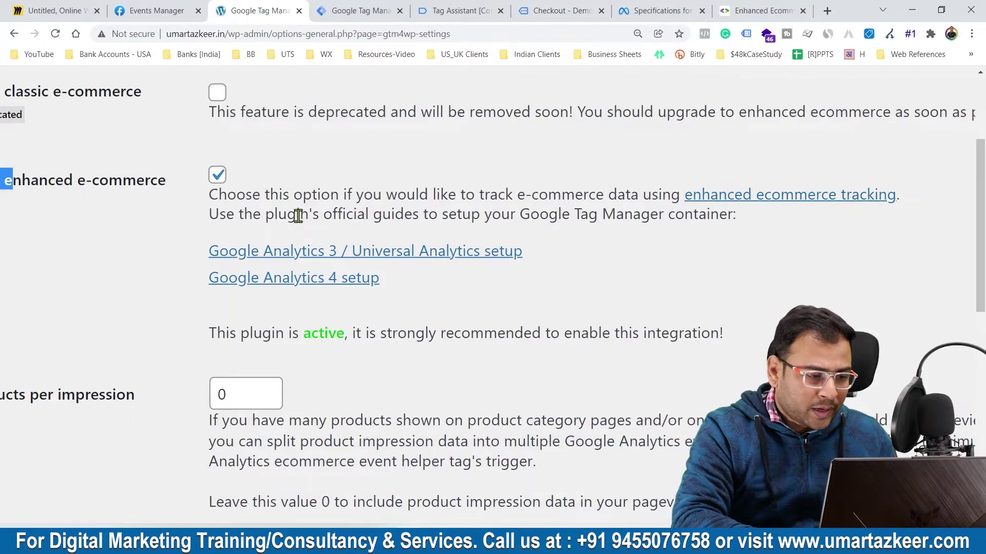
left_click_drag(226, 214, 331, 214)
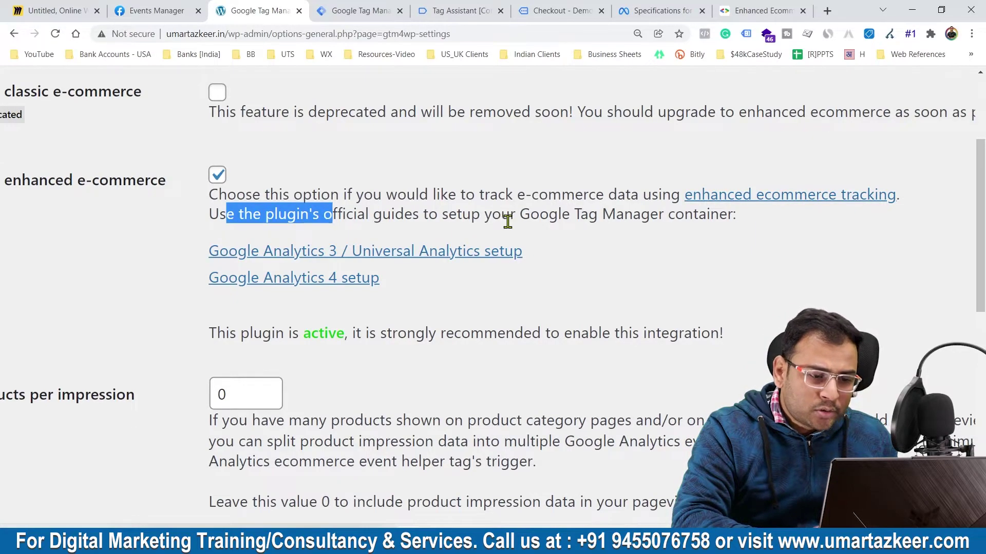
key("ctrl+minus")
key("ctrl+minus")
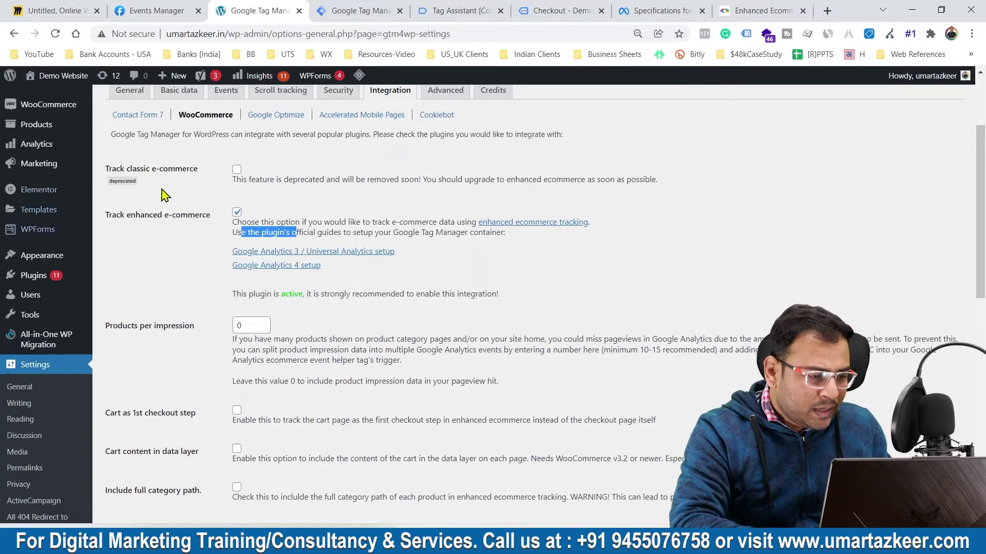
scroll(156, 209, "down", 10)
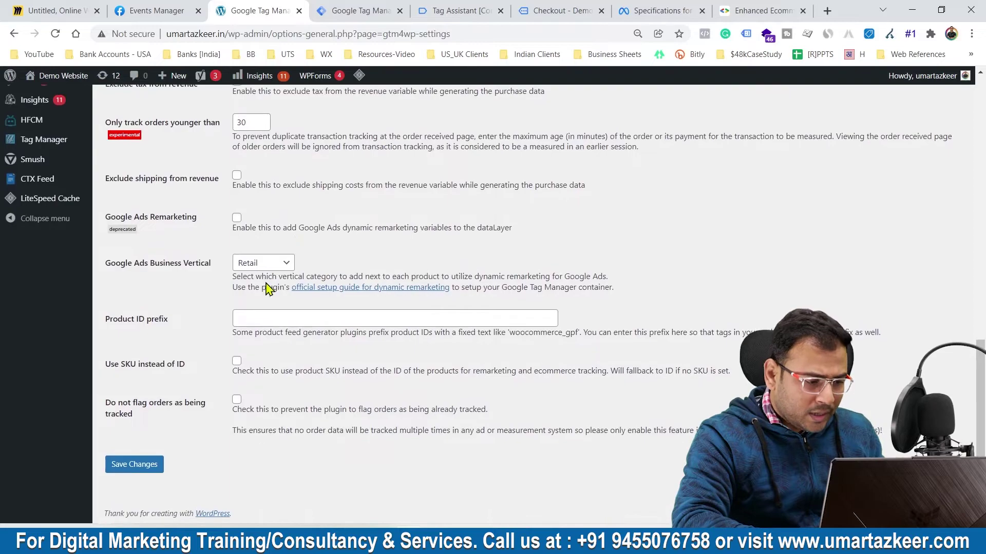
left_click(132, 467)
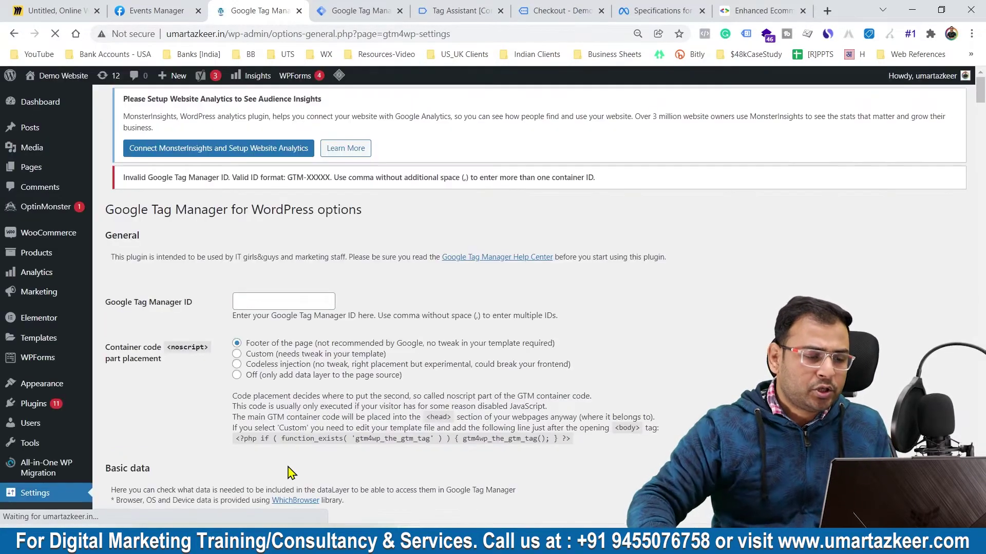
left_click(549, 7)
key("ctrl+w")
left_click(482, 9)
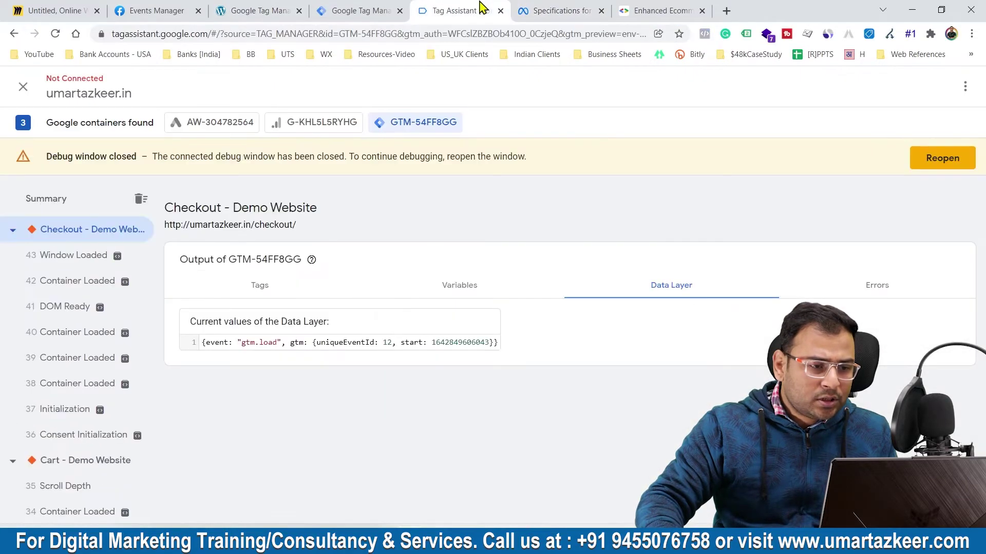
key("ctrl+w")
left_click(374, 9)
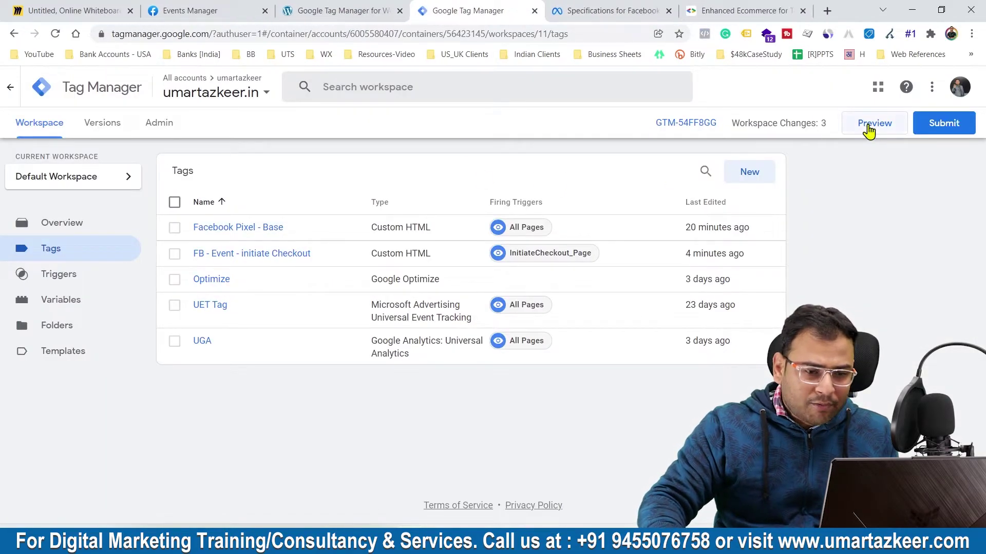
left_click(868, 128)
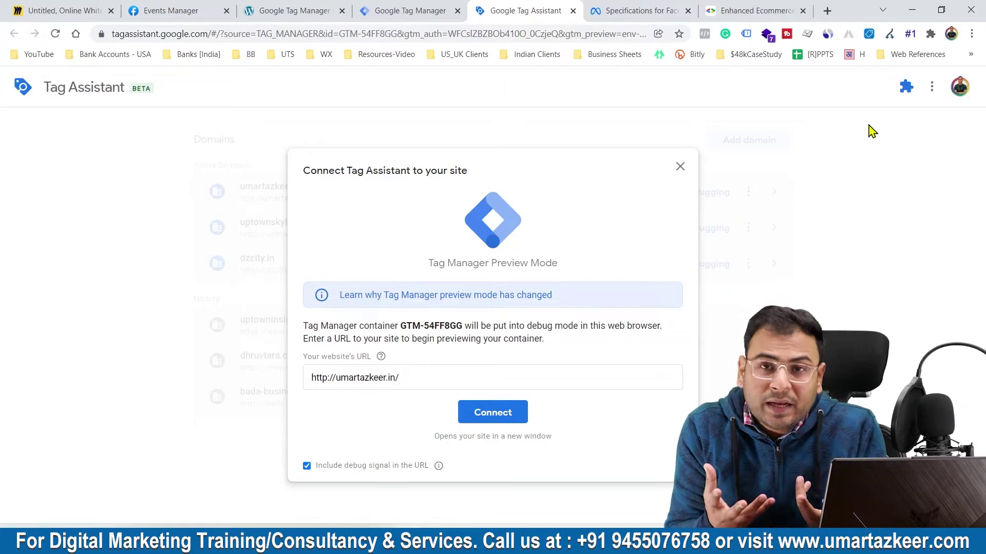
left_click(497, 420)
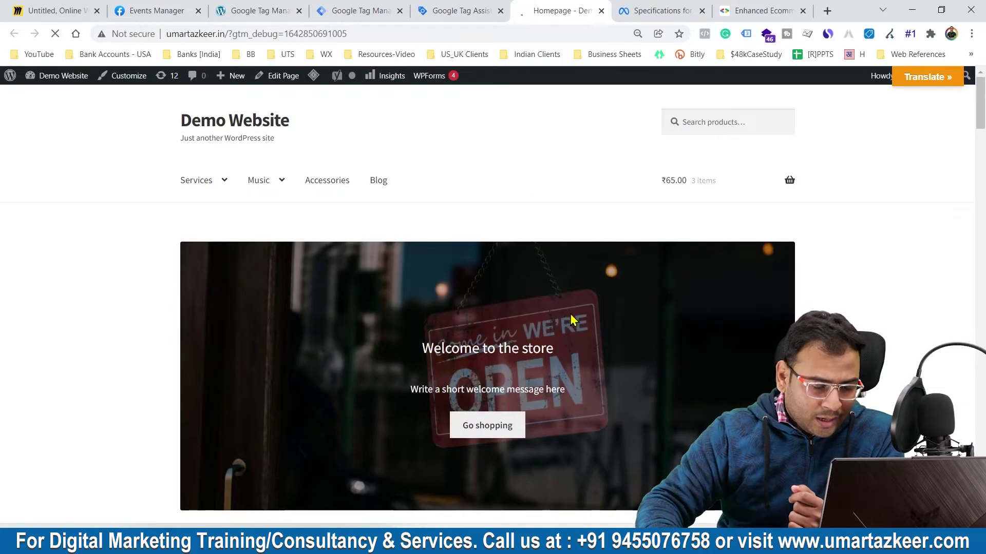
- Open the Polo product from the demo store's New In section and add it to the cart
scroll(584, 307, "down", 12)
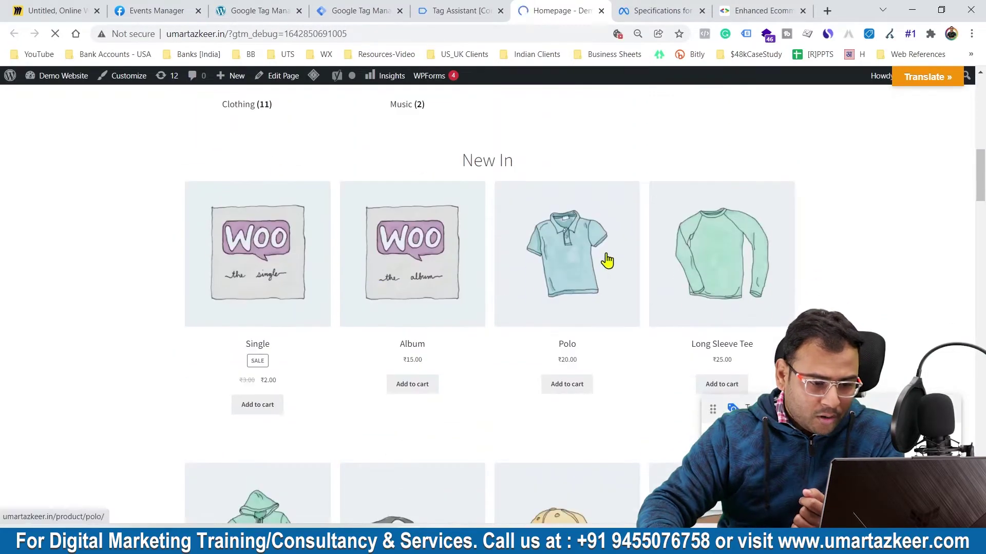
left_click(583, 260)
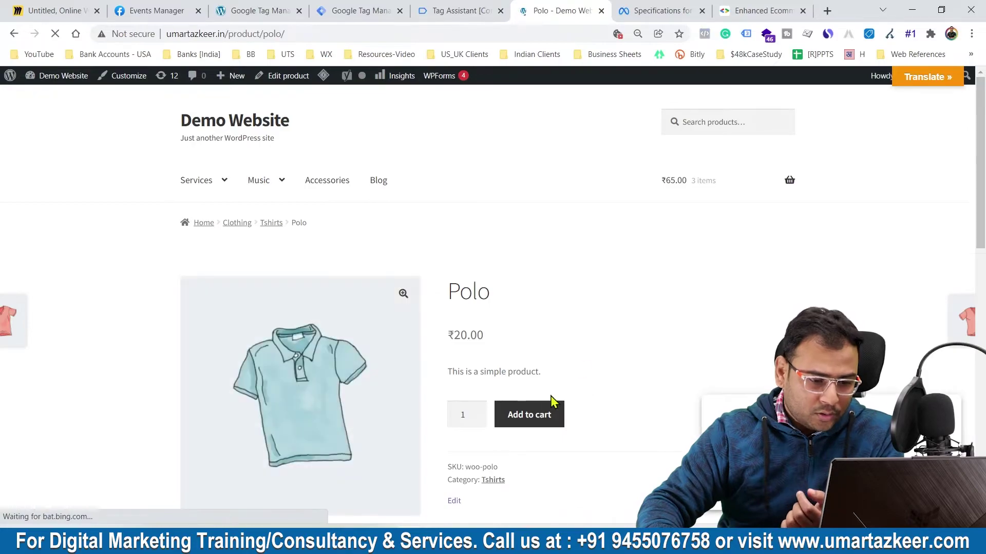
left_click(551, 404)
- Continue into the connected Tag Assistant session and open the Data Layer values of the Polo page's add_to_cart event
left_click(464, 9)
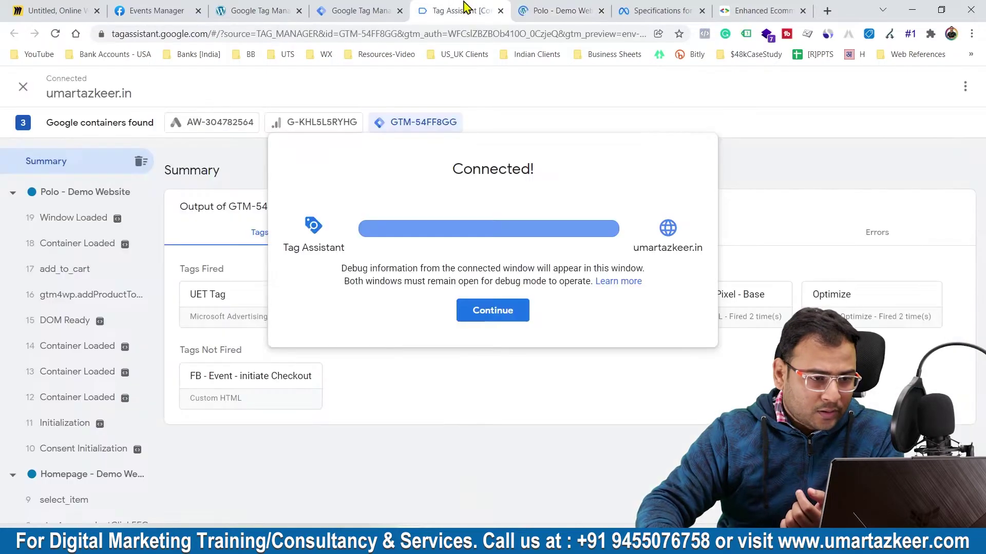
left_click(490, 310)
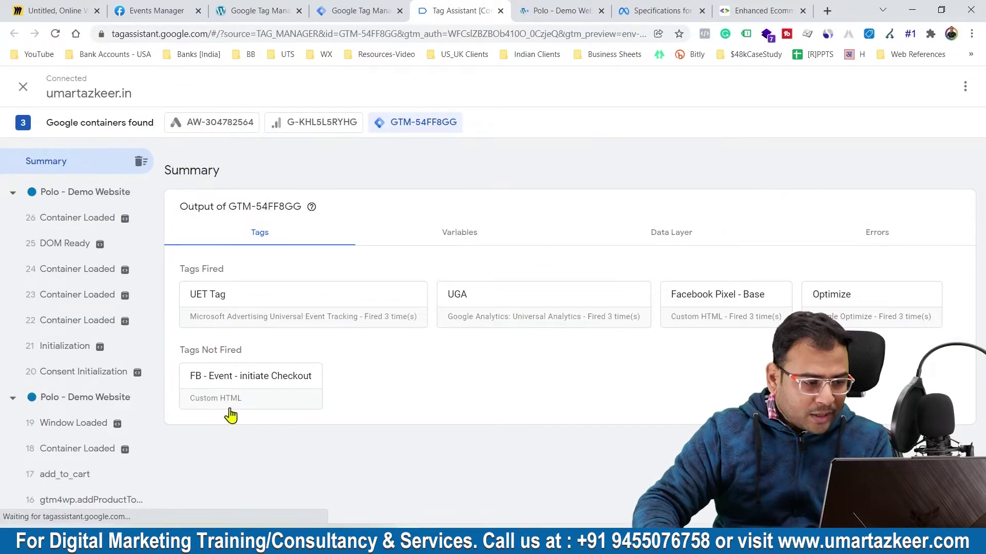
scroll(133, 395, "down", 1)
scroll(128, 402, "up", 1)
scroll(123, 359, "down", 3)
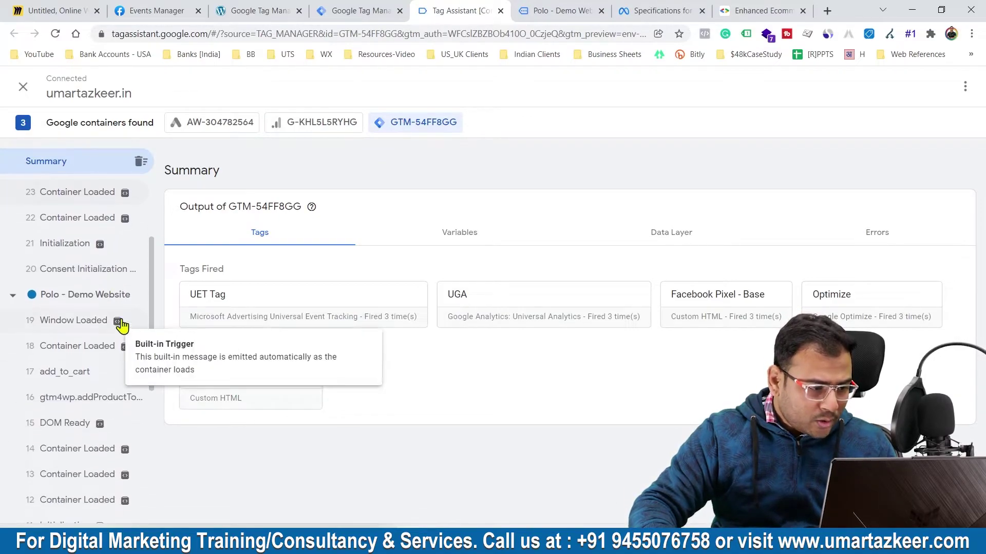
left_click(72, 380)
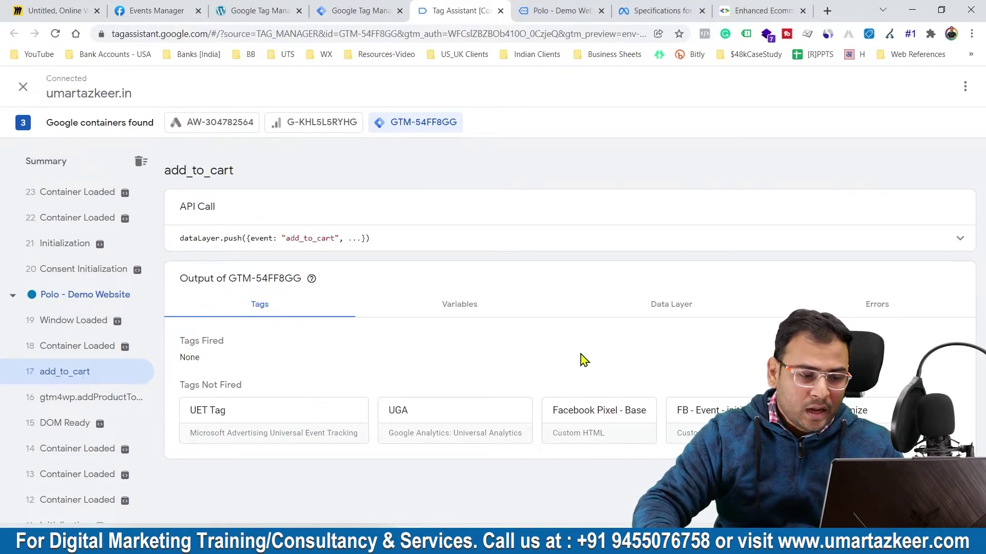
left_click(500, 314)
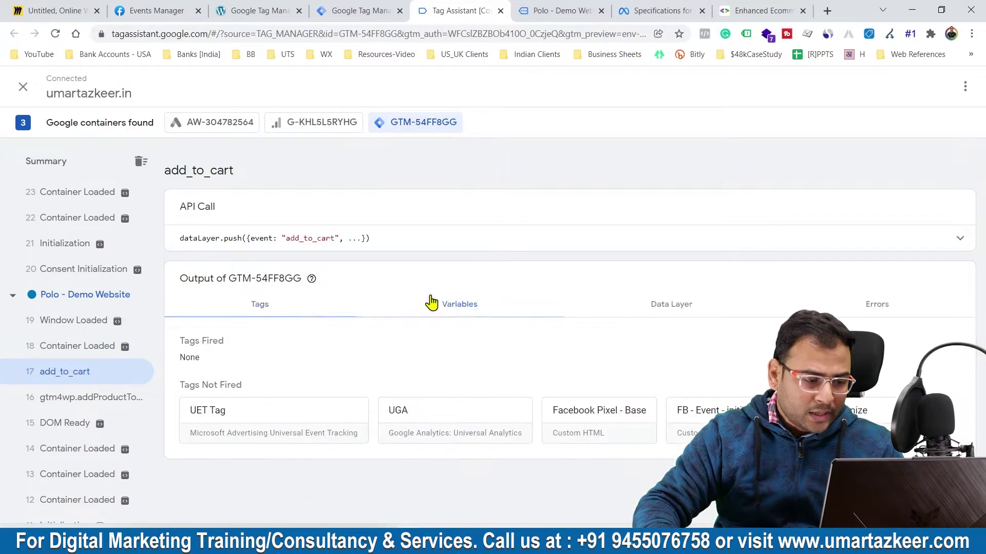
left_click(682, 304)
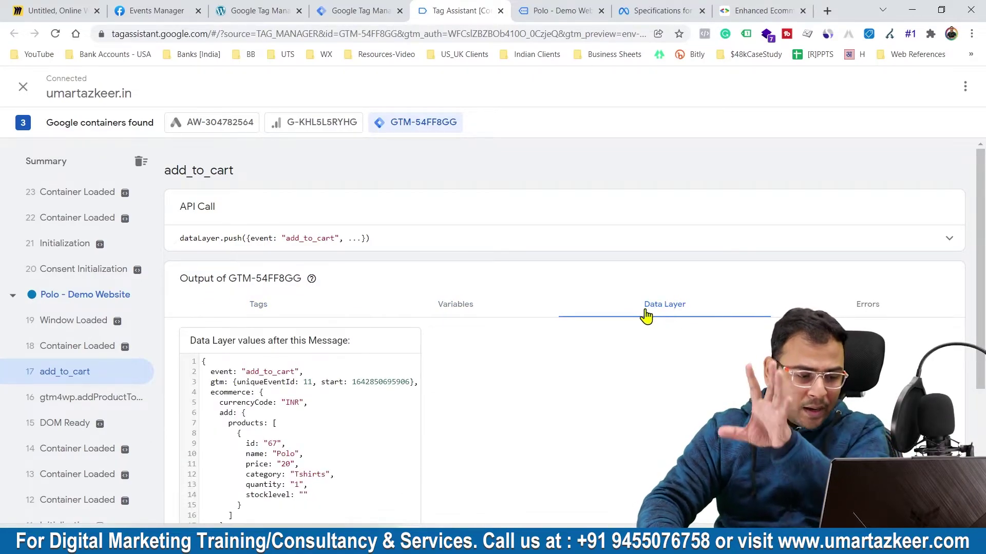
- Examine the add_to_cart Data Layer output, highlighting the event name, currency code, and product ID, name, price and category
scroll(647, 316, "down", 3)
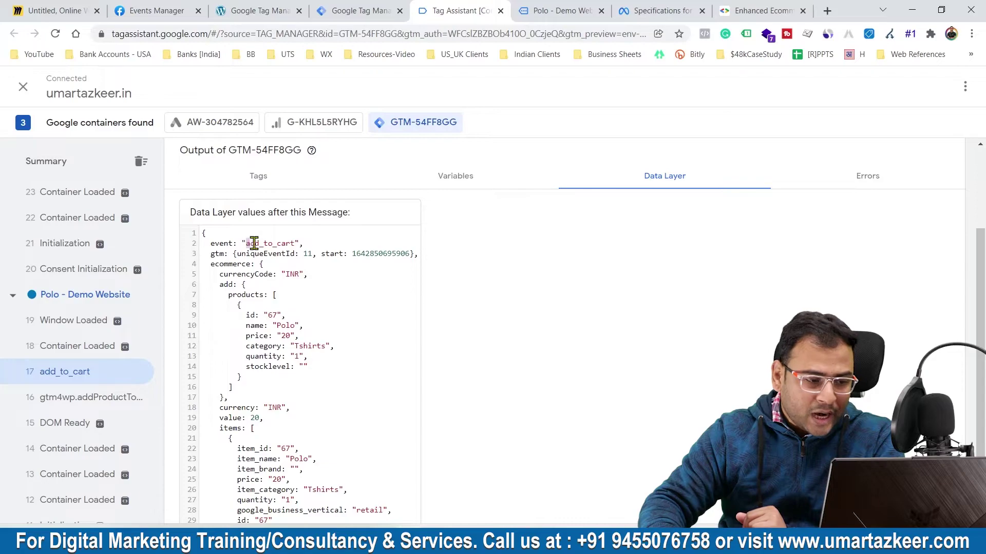
left_click_drag(250, 242, 297, 242)
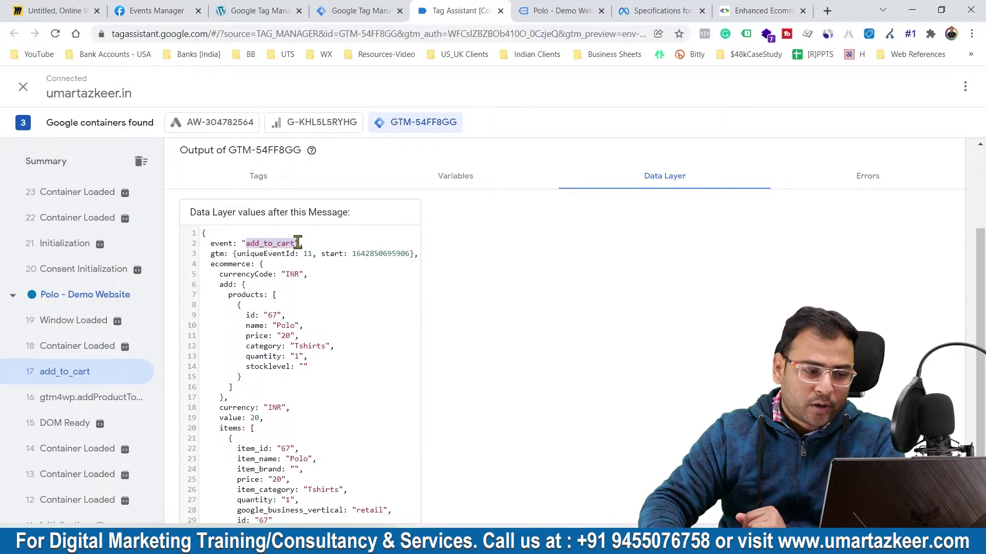
left_click(286, 274)
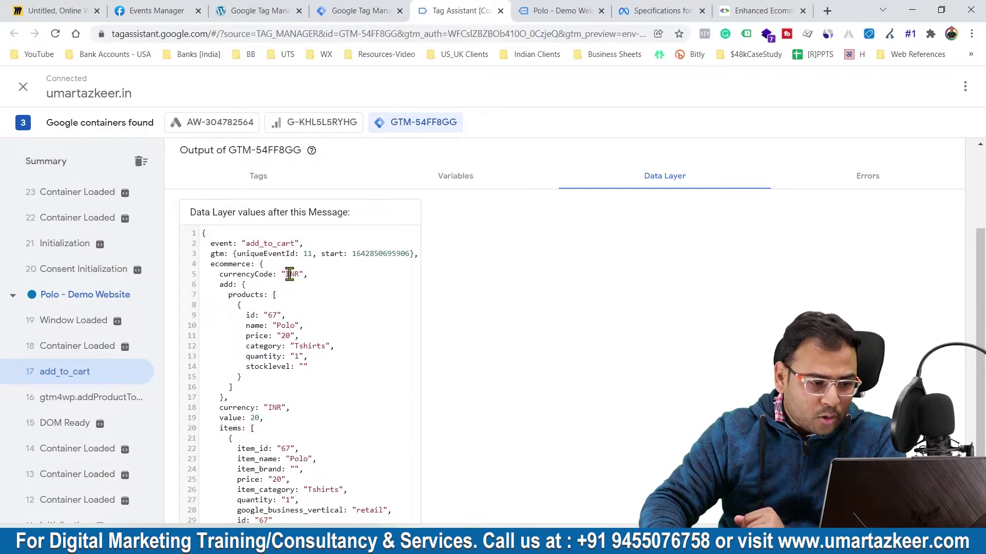
double_click(291, 274)
left_click_drag(266, 315, 281, 315)
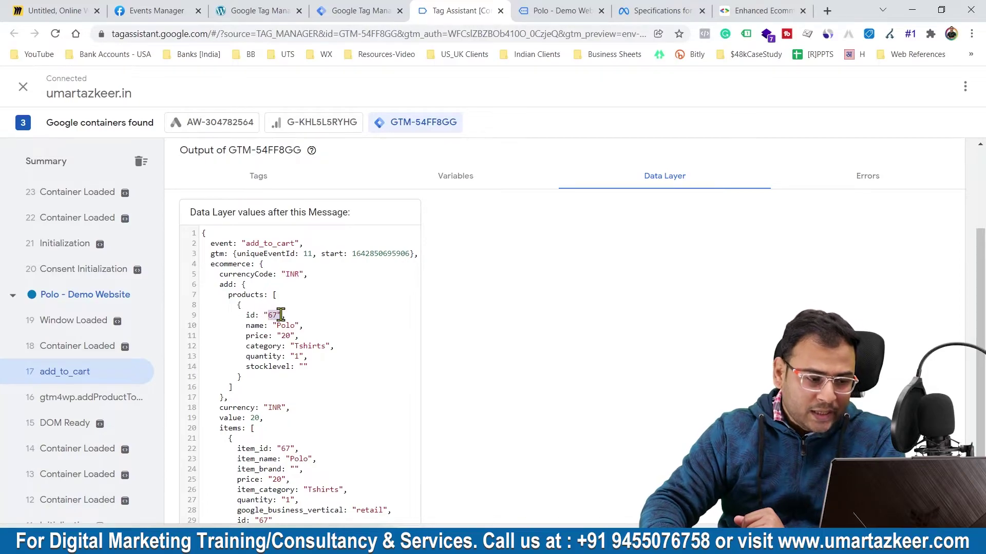
double_click(285, 326)
double_click(286, 336)
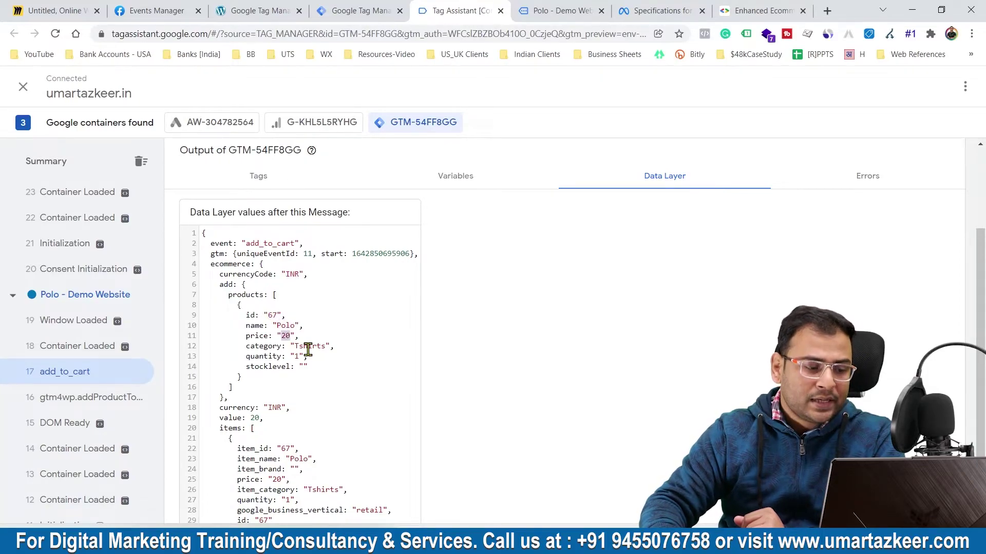
double_click(308, 347)
left_click_drag(307, 367, 202, 233)
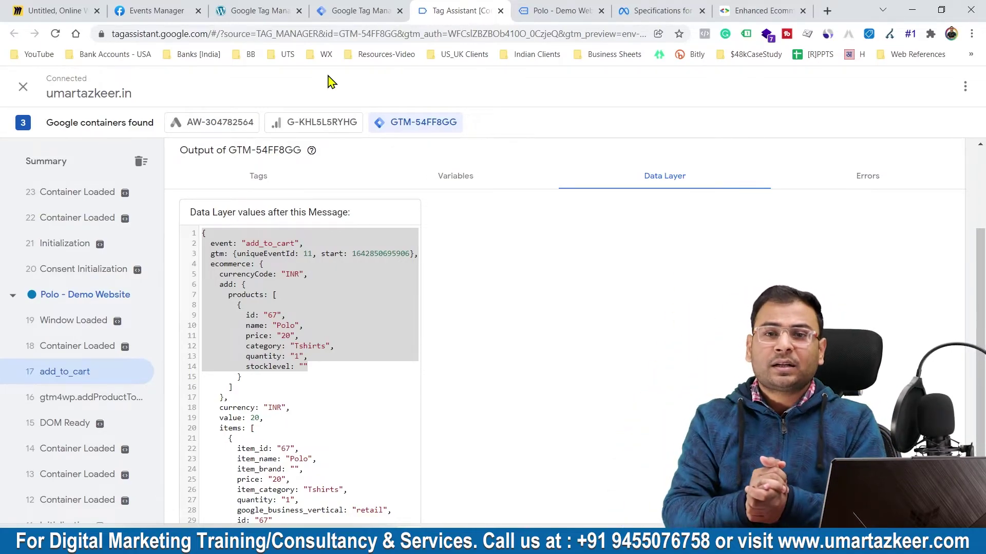
- Look through the add_to_cart event's variables and return to its Data Layer values
left_click(486, 183)
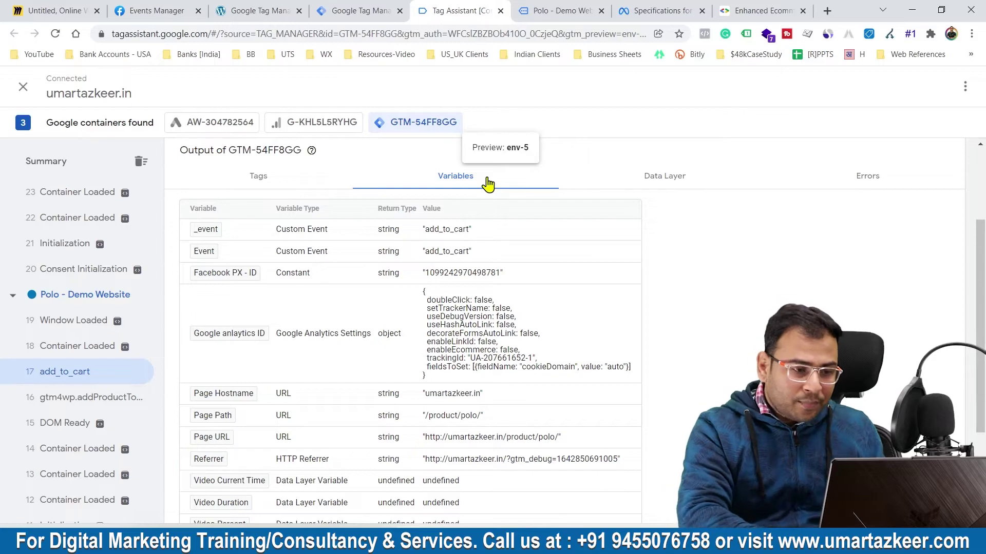
scroll(568, 380, "down", 4)
scroll(568, 380, "up", 7)
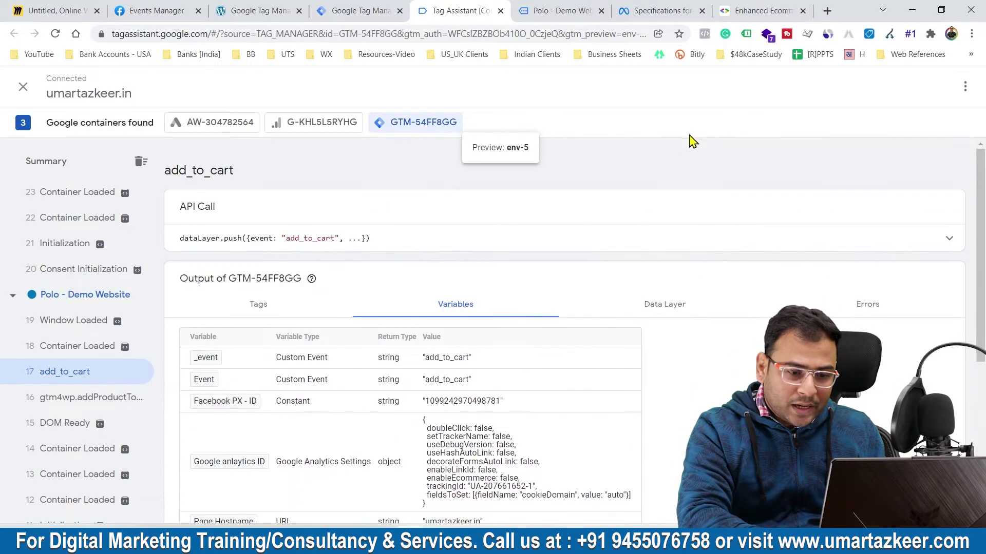
left_click(666, 310)
scroll(380, 510, "down", 4)
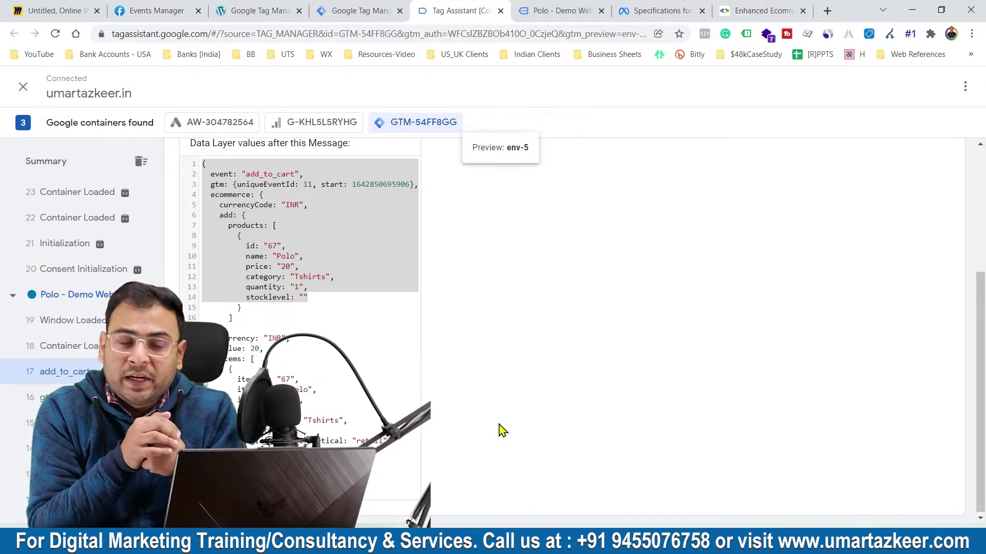
- Switch to Facebook Events Manager and view the recent activities in the Pixel Testing pixel's Purchase event details
left_click(131, 8)
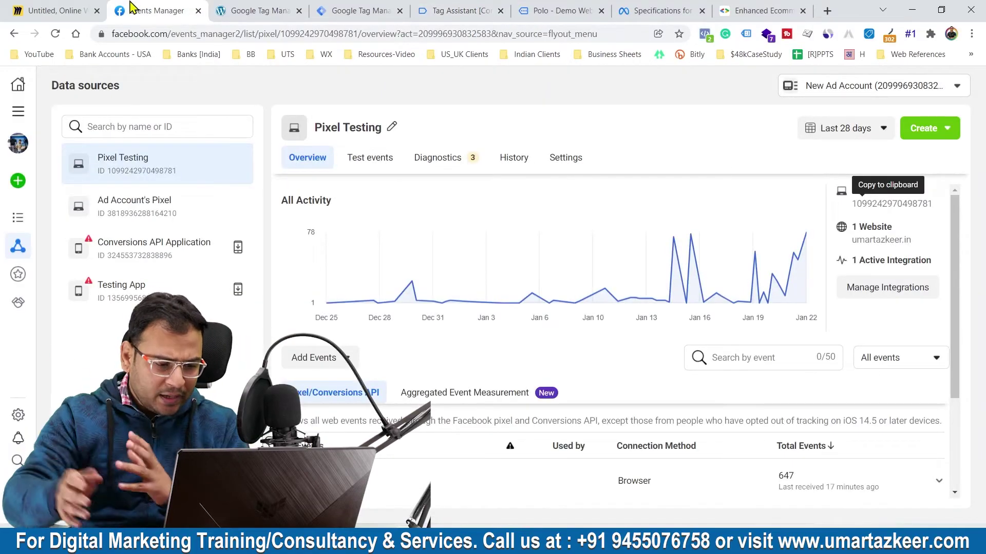
scroll(755, 447, "down", 3)
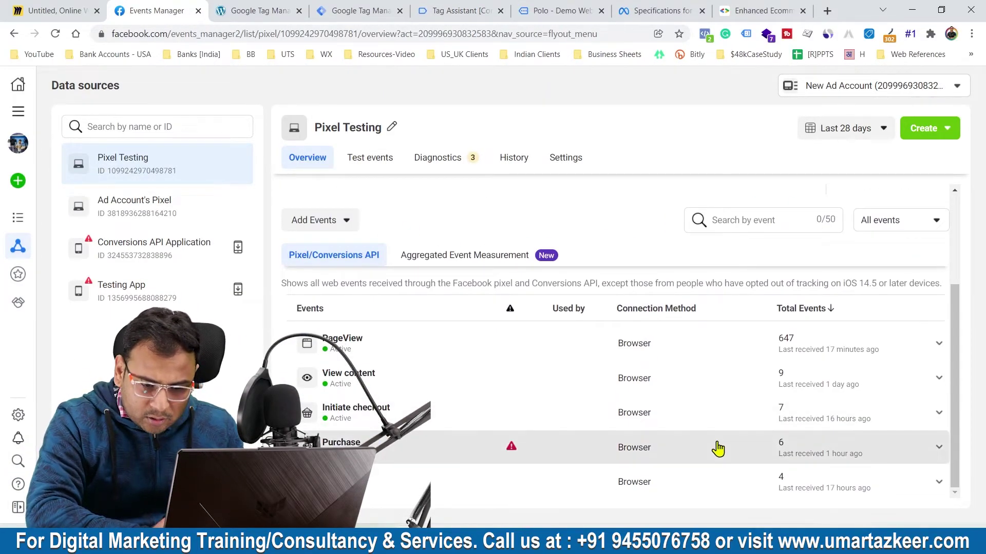
left_click(780, 450)
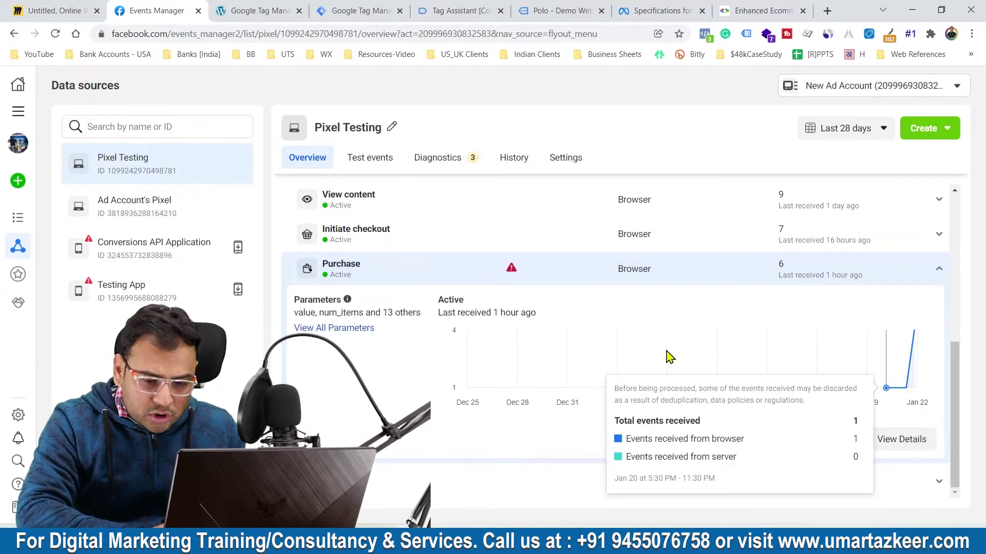
left_click(903, 442)
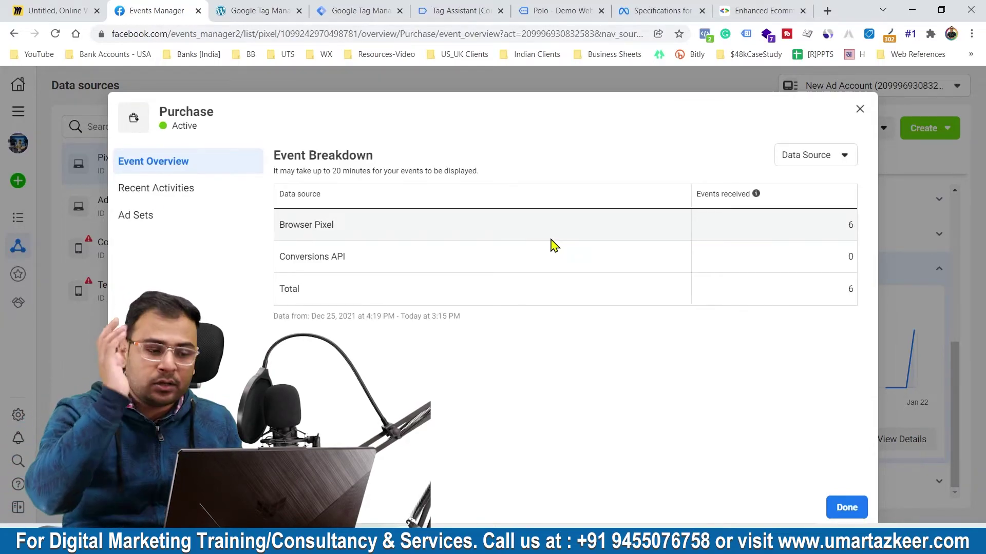
left_click(165, 197)
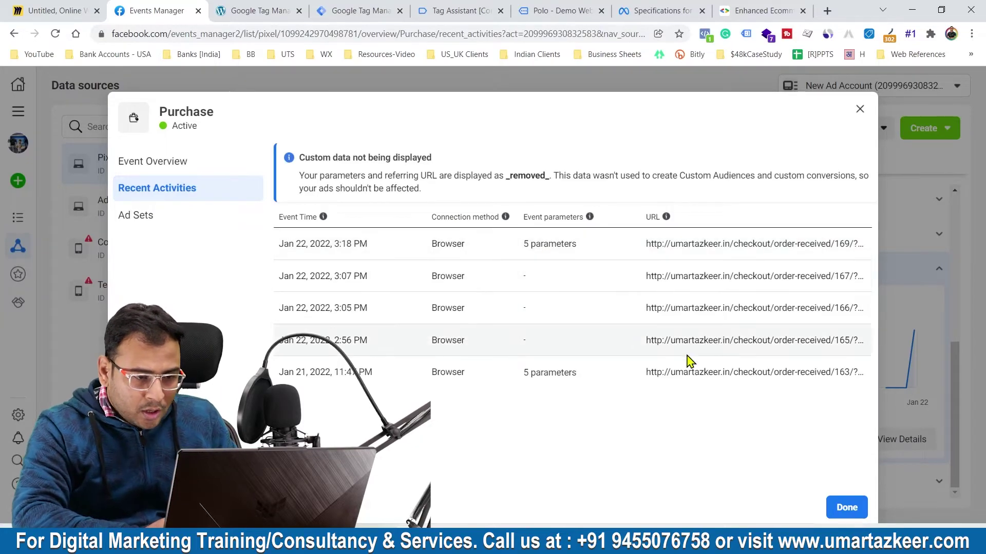
- Check the event parameters of the Purchase activity from Jan 22, 2022, 3:18 PM, and close the Purchase event details
mouse_move(545, 246)
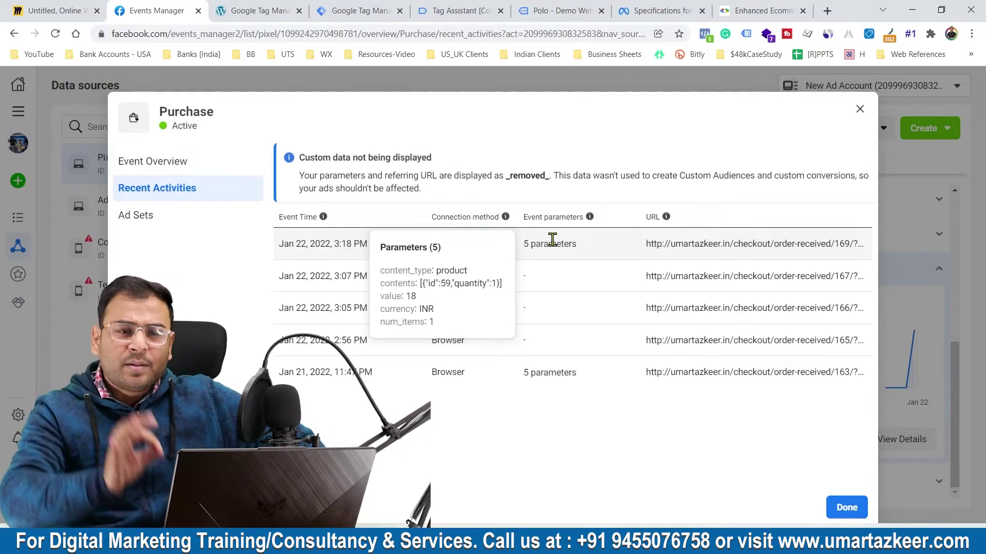
left_click(860, 108)
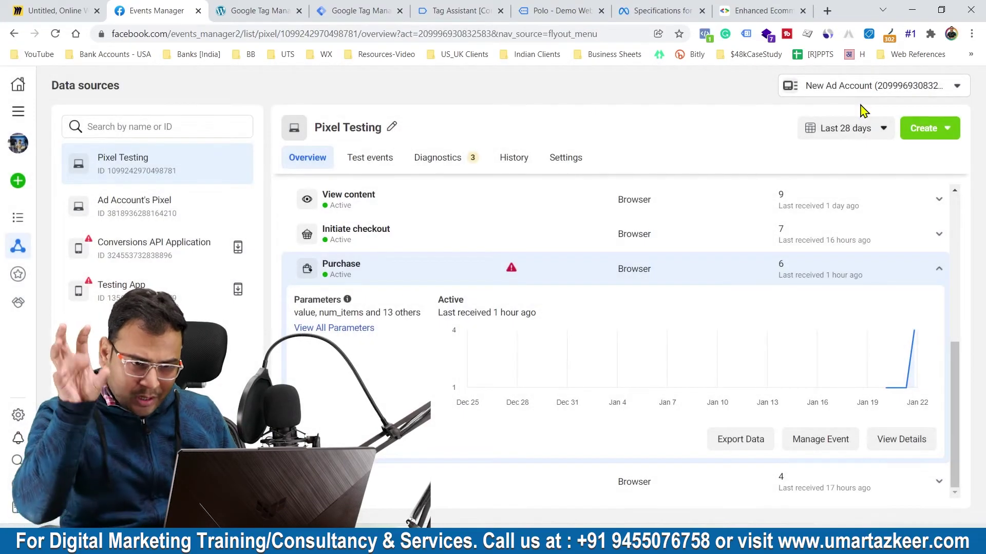
- Switch to the Google Analytics Enhanced Ecommerce guide and find the start of the purchase dataLayer code sample
left_click(764, 11)
scroll(357, 274, "up", 2)
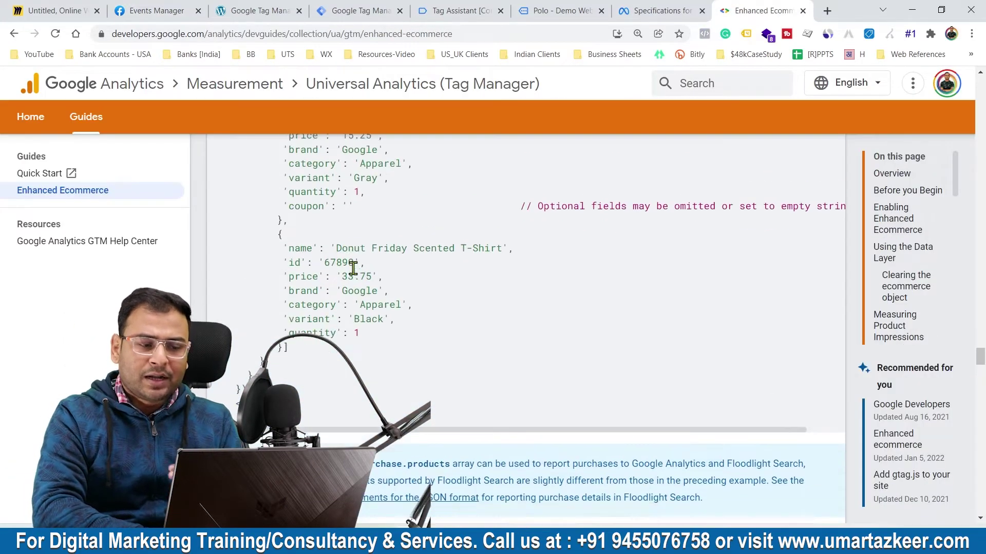
scroll(357, 274, "down", 4)
scroll(353, 276, "up", 7)
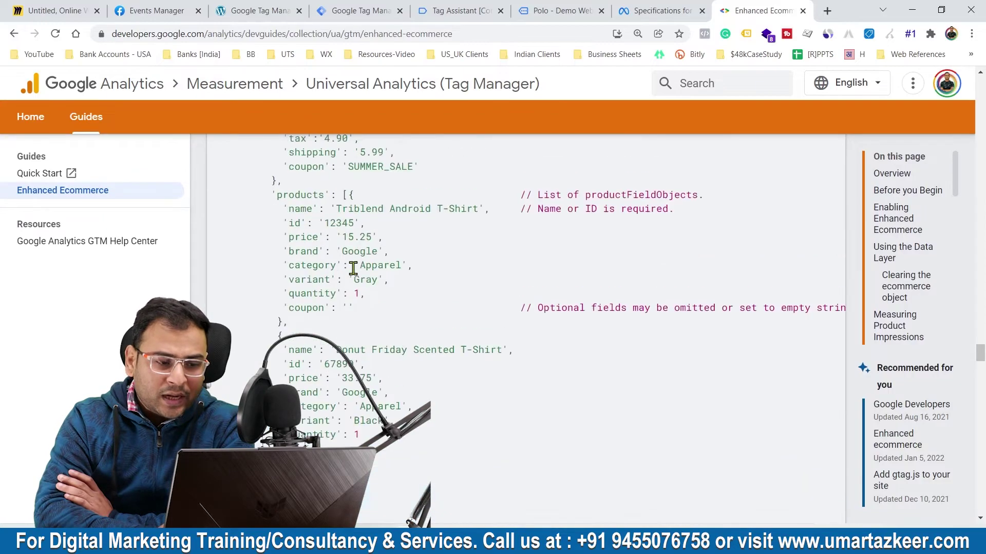
scroll(353, 275, "up", 3)
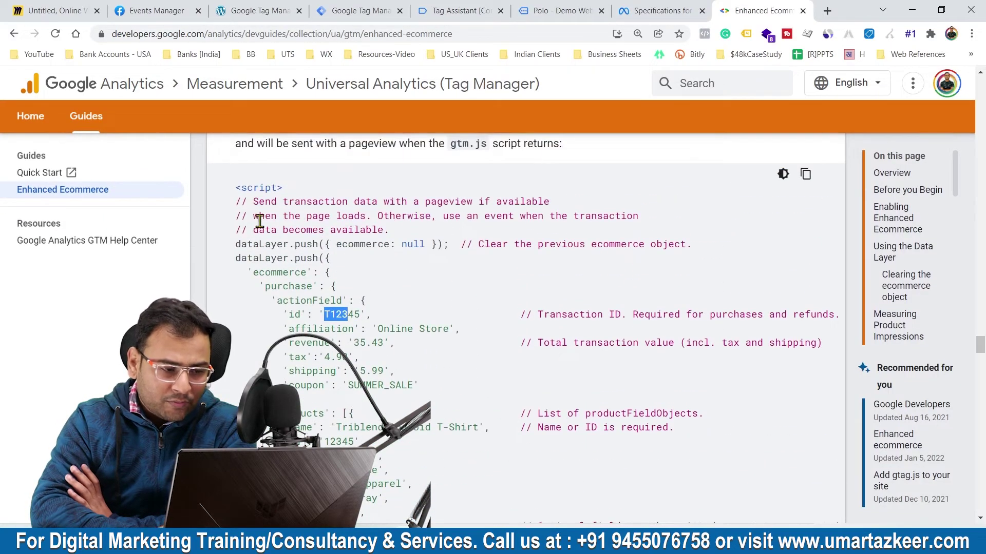
- Examine the purchase code sample at an enlarged size, highlighting the "when the page loads" part of its comment
key("ctrl+plus")
key("ctrl+plus")
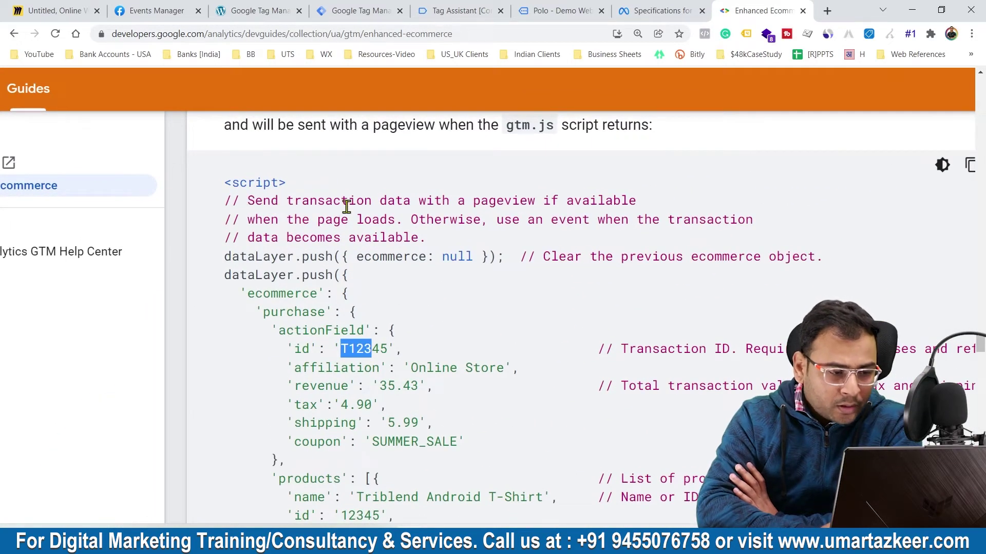
left_click_drag(263, 220, 380, 219)
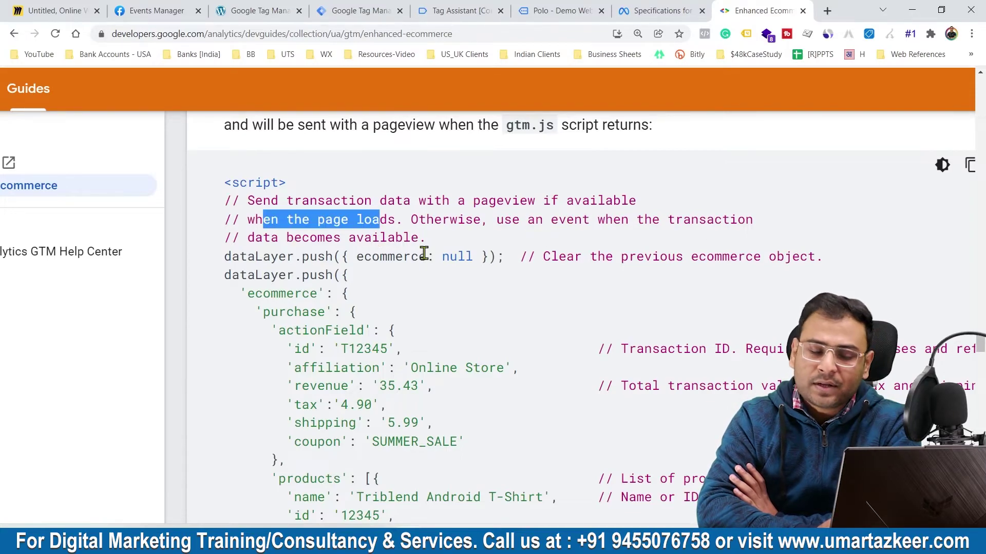
scroll(423, 253, "down", 4)
key("ctrl+minus")
key("ctrl+minus")
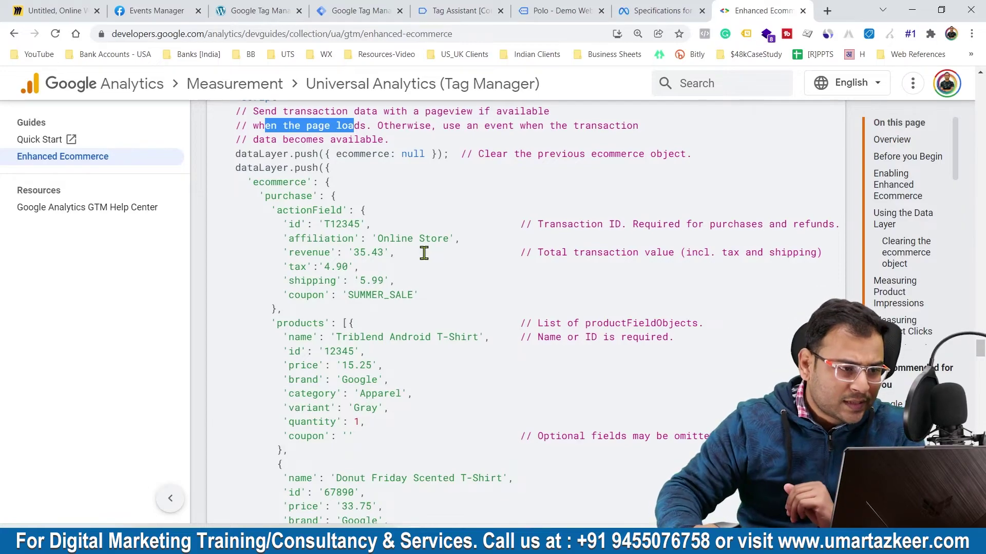
- Switch to the WordPress admin, open the Plugin Editor and acknowledge the warning about direct plugin edits
left_click(259, 11)
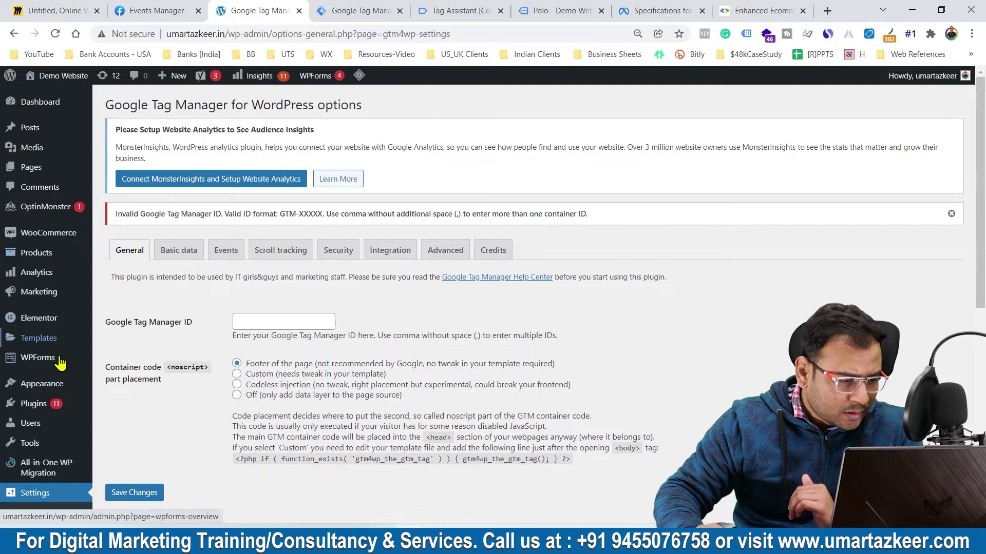
scroll(51, 344, "down", 2)
mouse_move(36, 280)
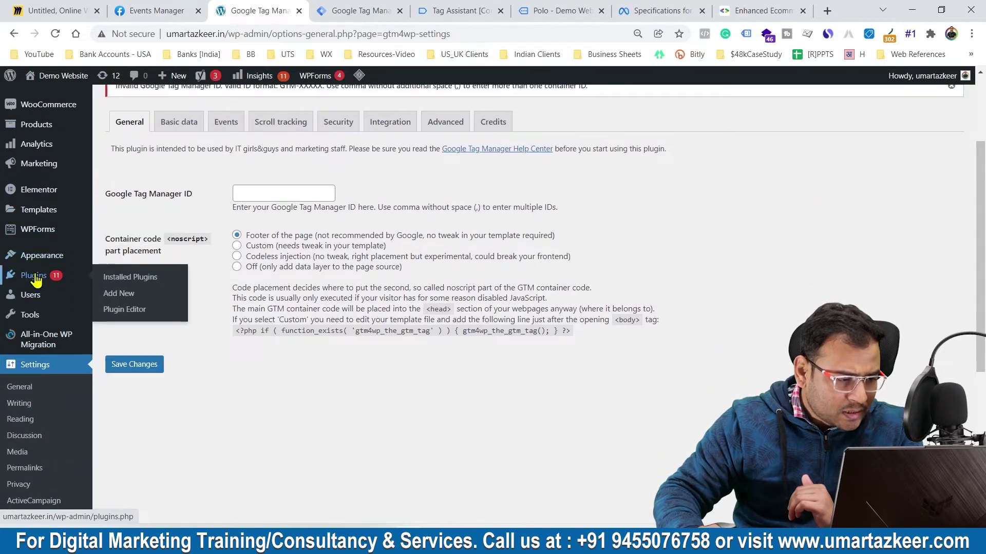
left_click(141, 309)
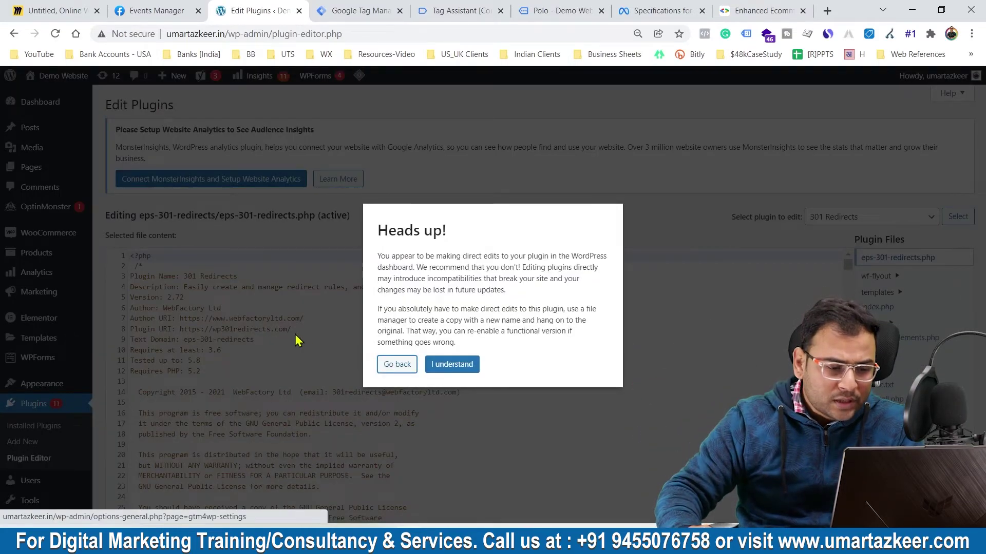
left_click(454, 363)
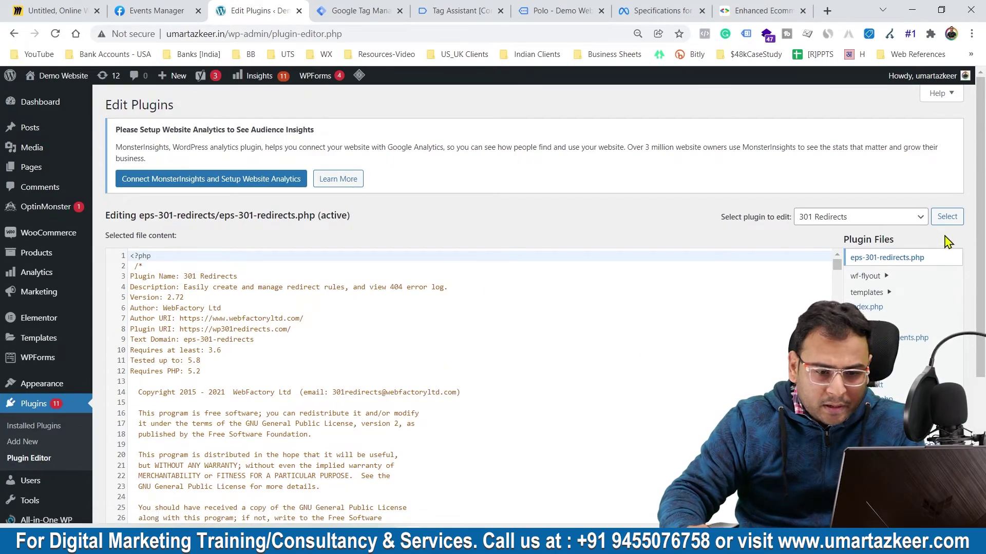
- Browse the list of plugins available for editing in the Plugin Editor
left_click(838, 219)
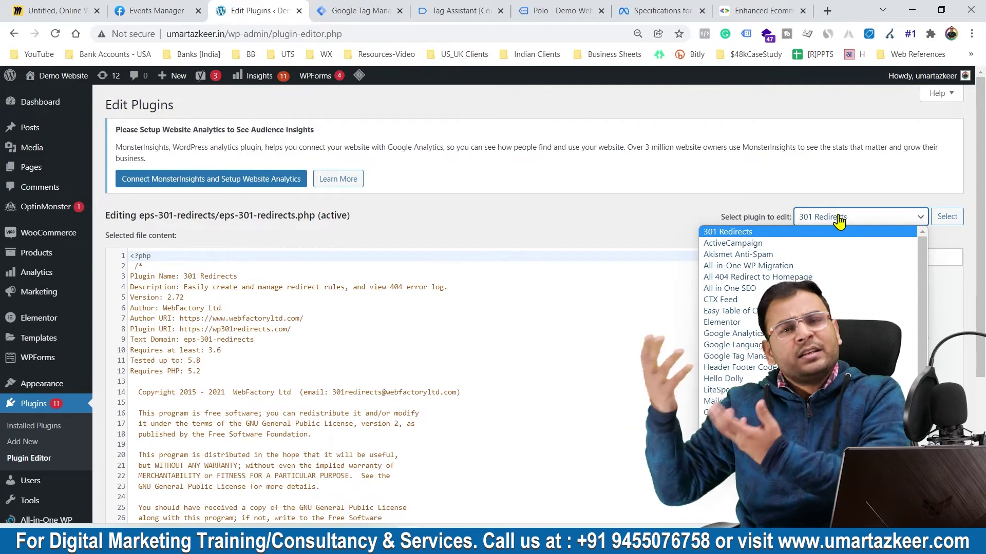
scroll(770, 308, "down", 2)
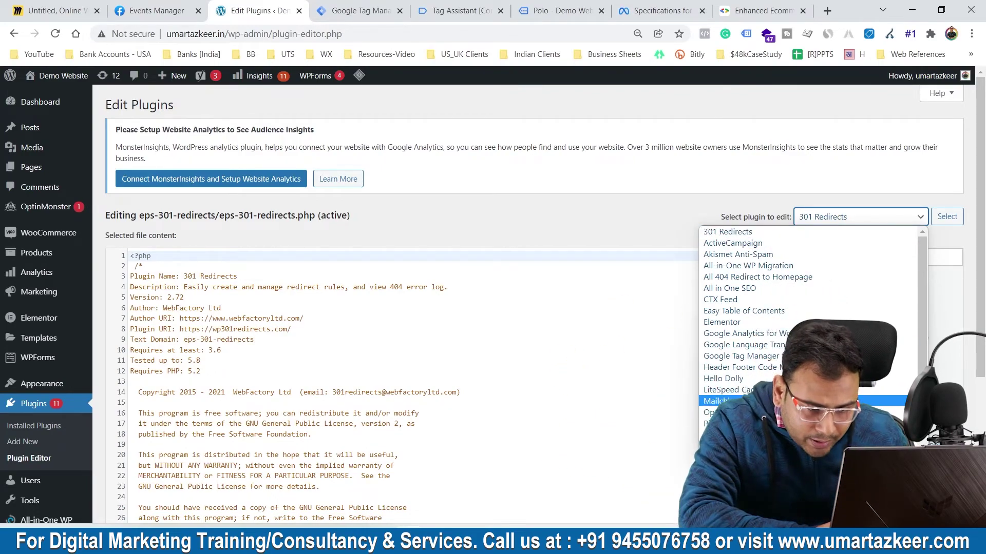